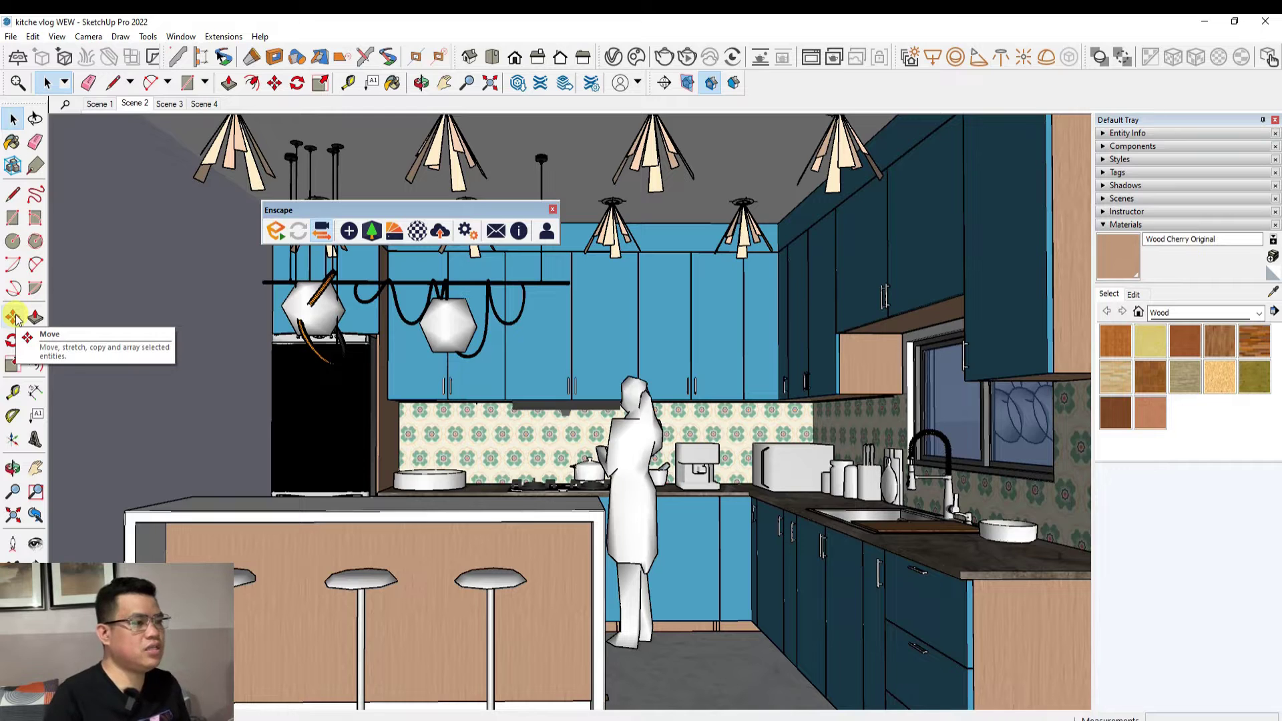
Reposition the floating Enscape toolbar over the blue upper cabinets and check the list of available toolbars
drag(430, 207, 803, 237)
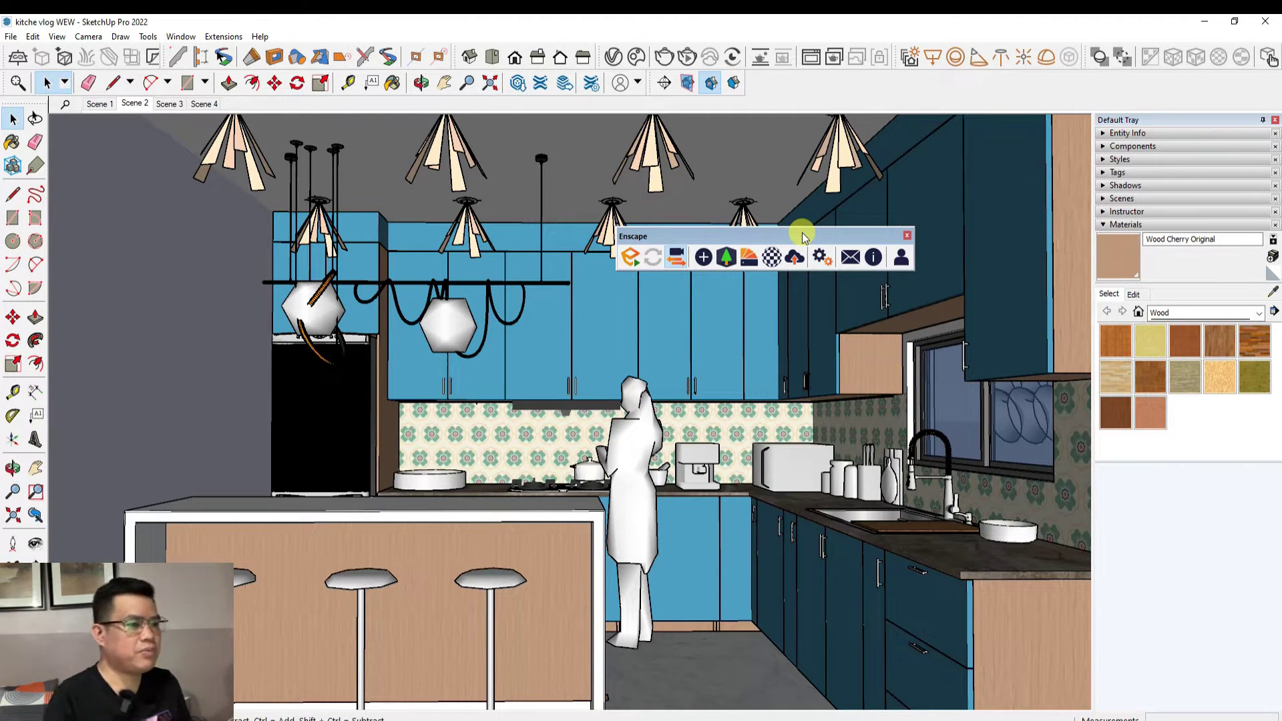
drag(802, 237, 744, 267)
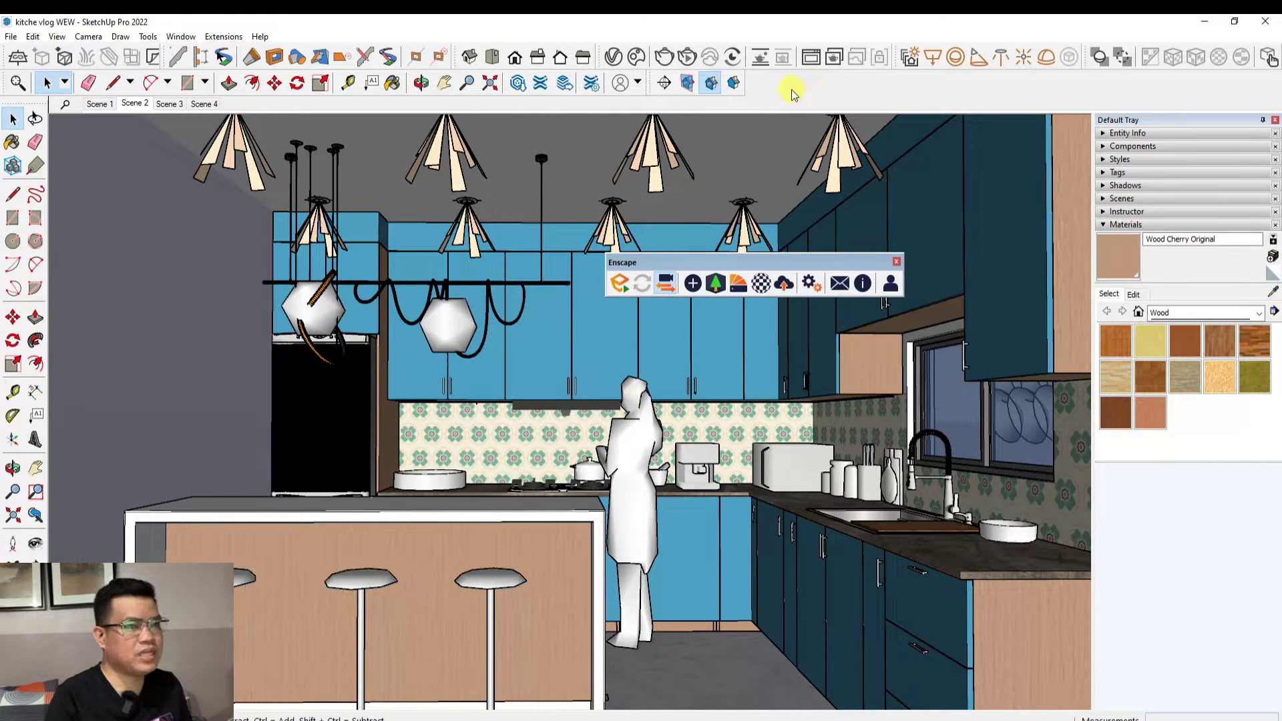
right_click(829, 97)
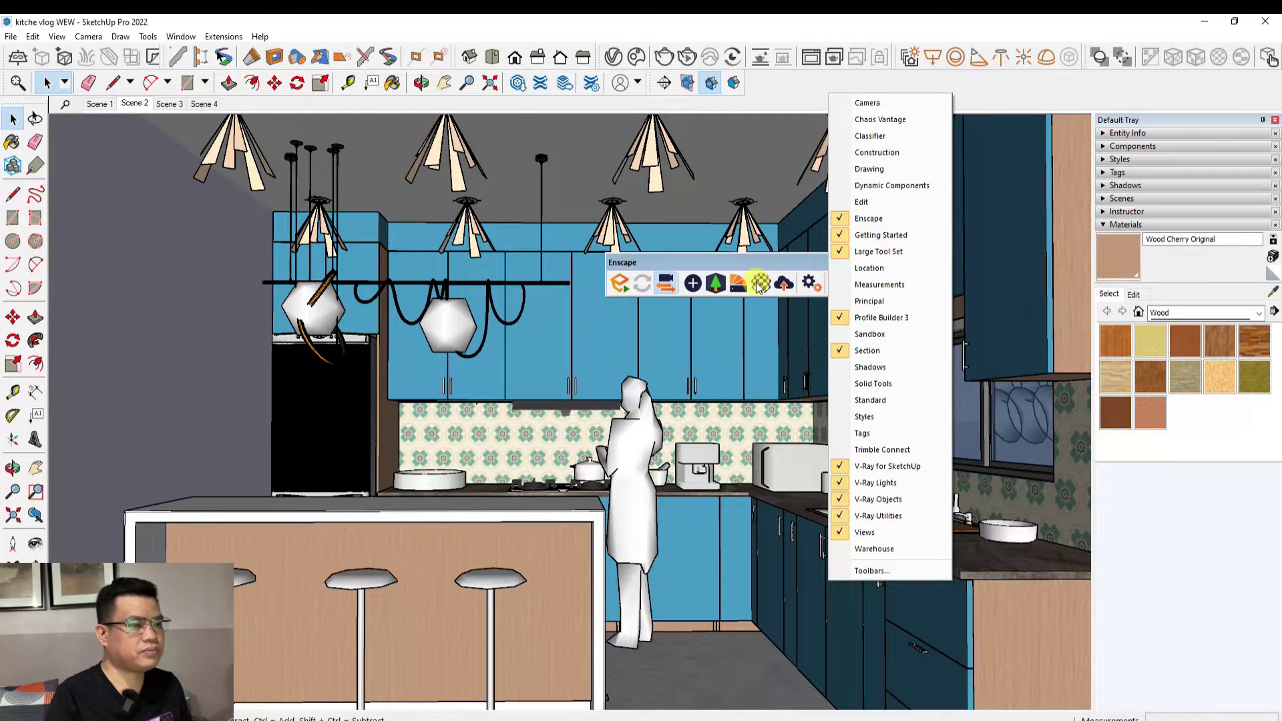
click(745, 264)
drag(741, 260, 740, 230)
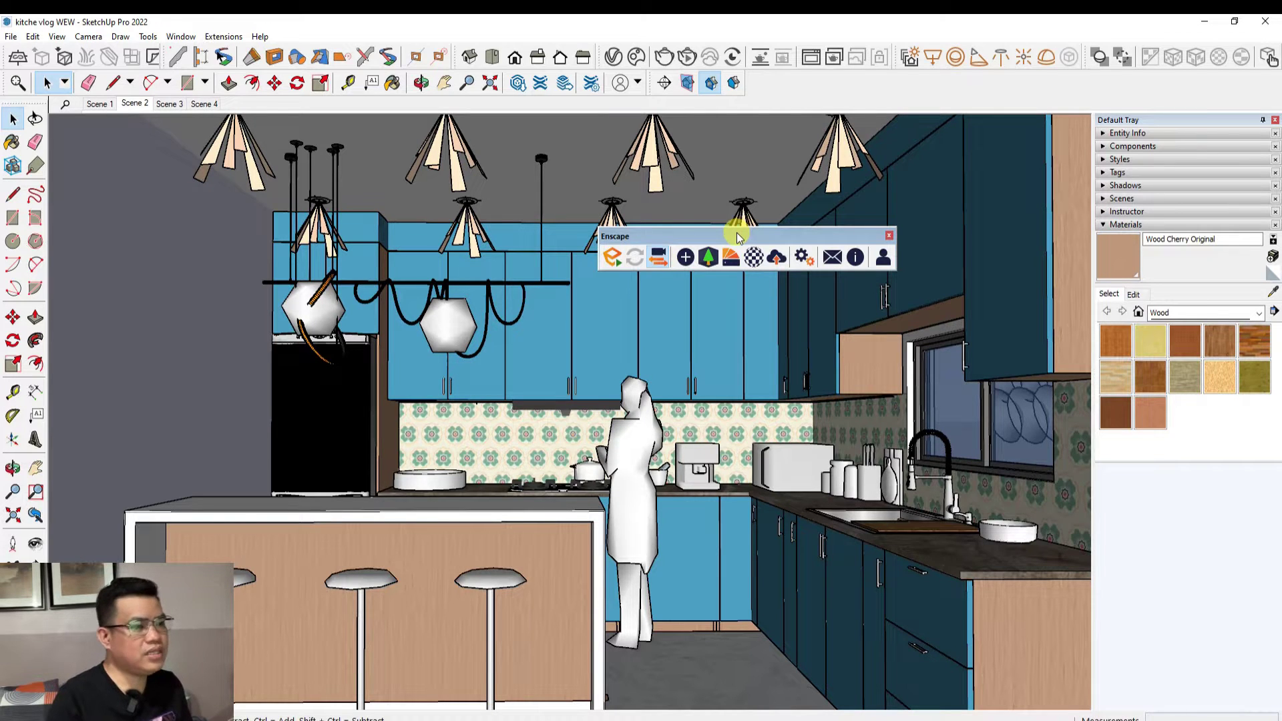
drag(736, 232, 777, 226)
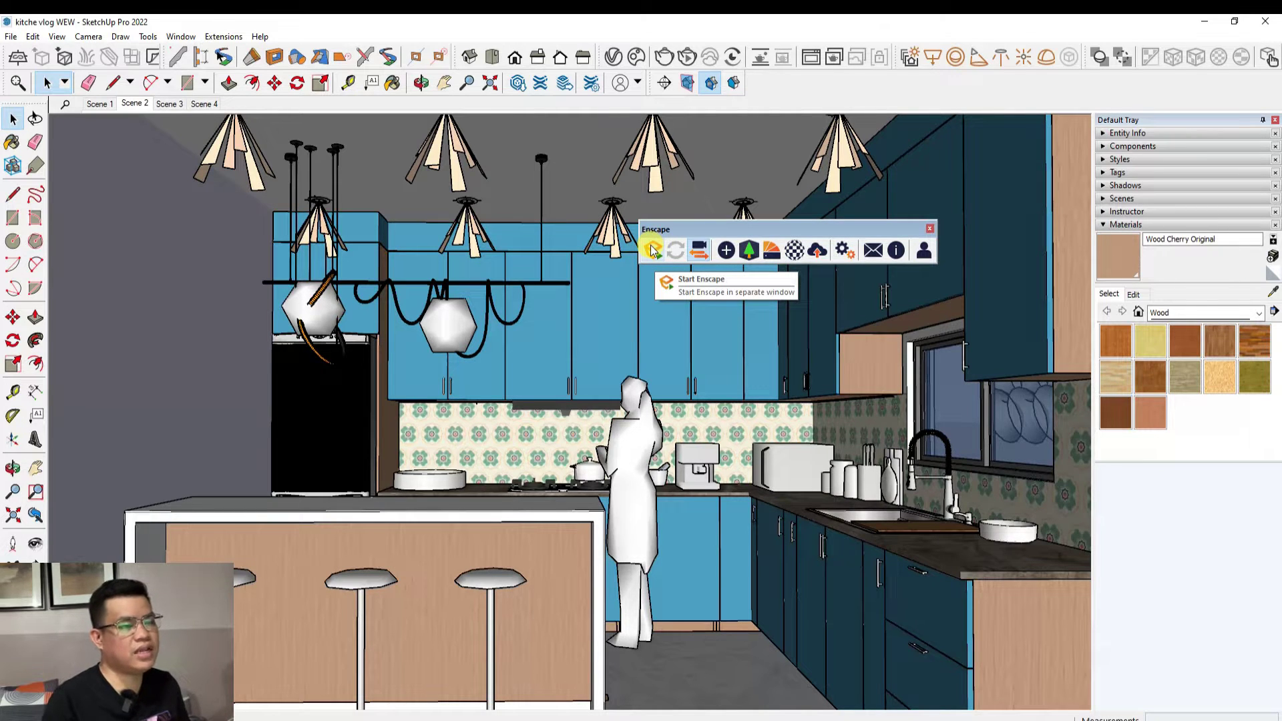
Start Enscape for the kitchen model and place its render window over the middle of the modelling area
click(653, 250)
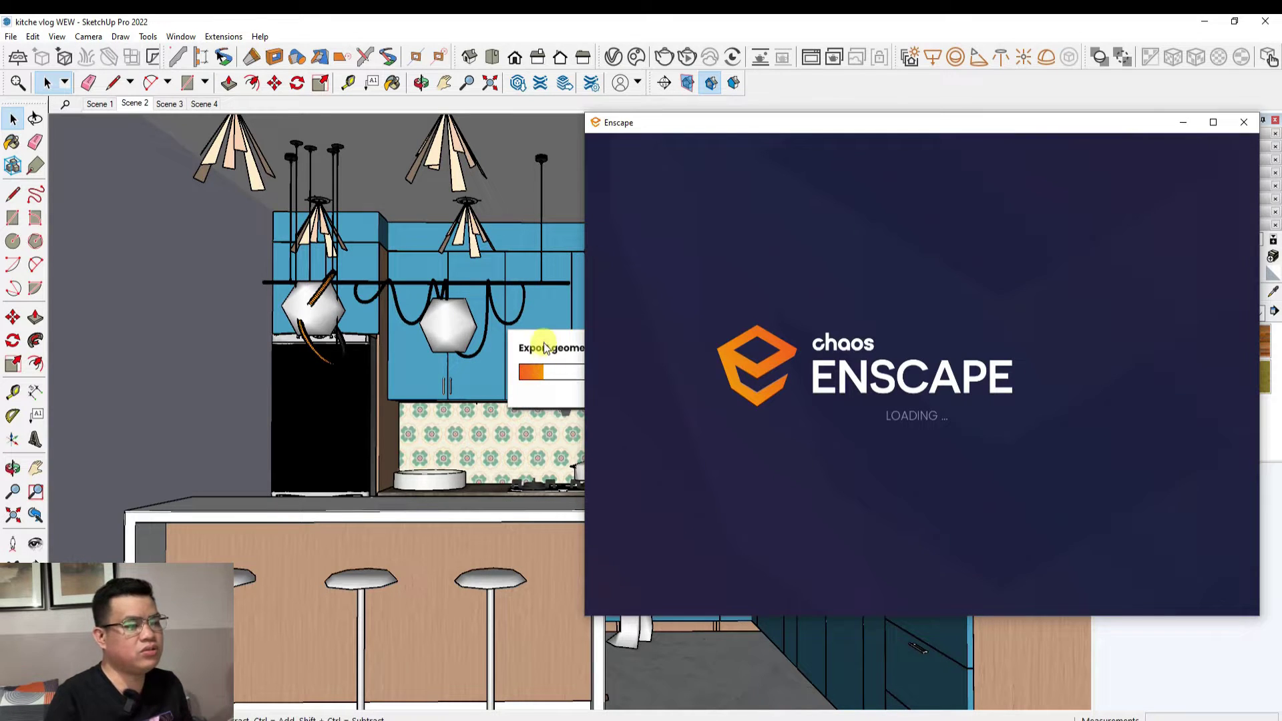
mouse_move(900, 123)
mouse_down()
mouse_move(372, 387)
mouse_move(530, 453)
mouse_up()
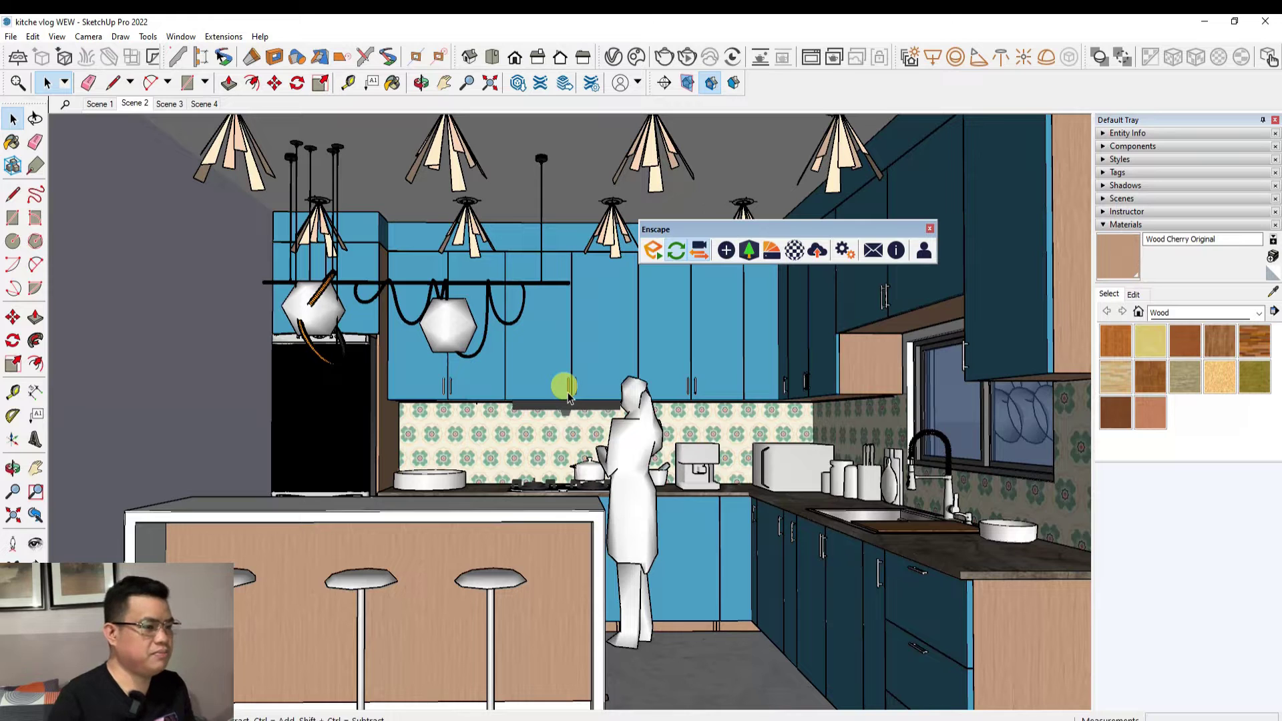
click(651, 250)
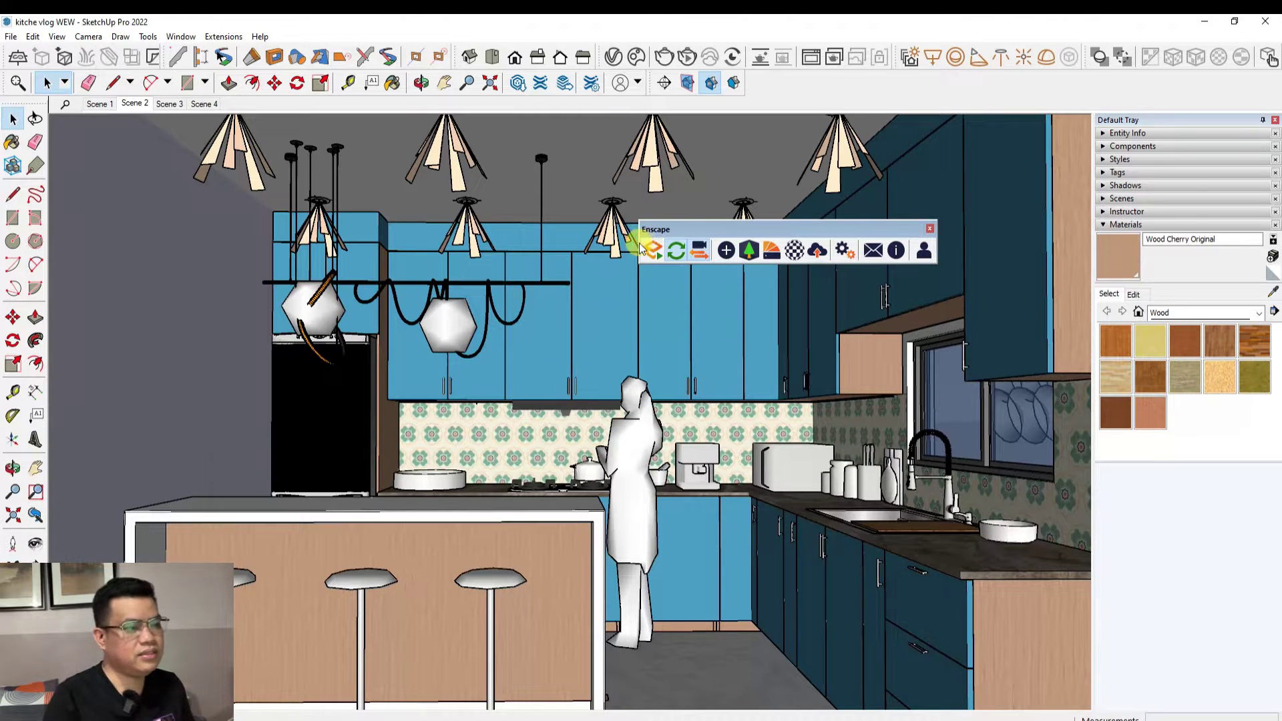
drag(525, 455, 627, 102)
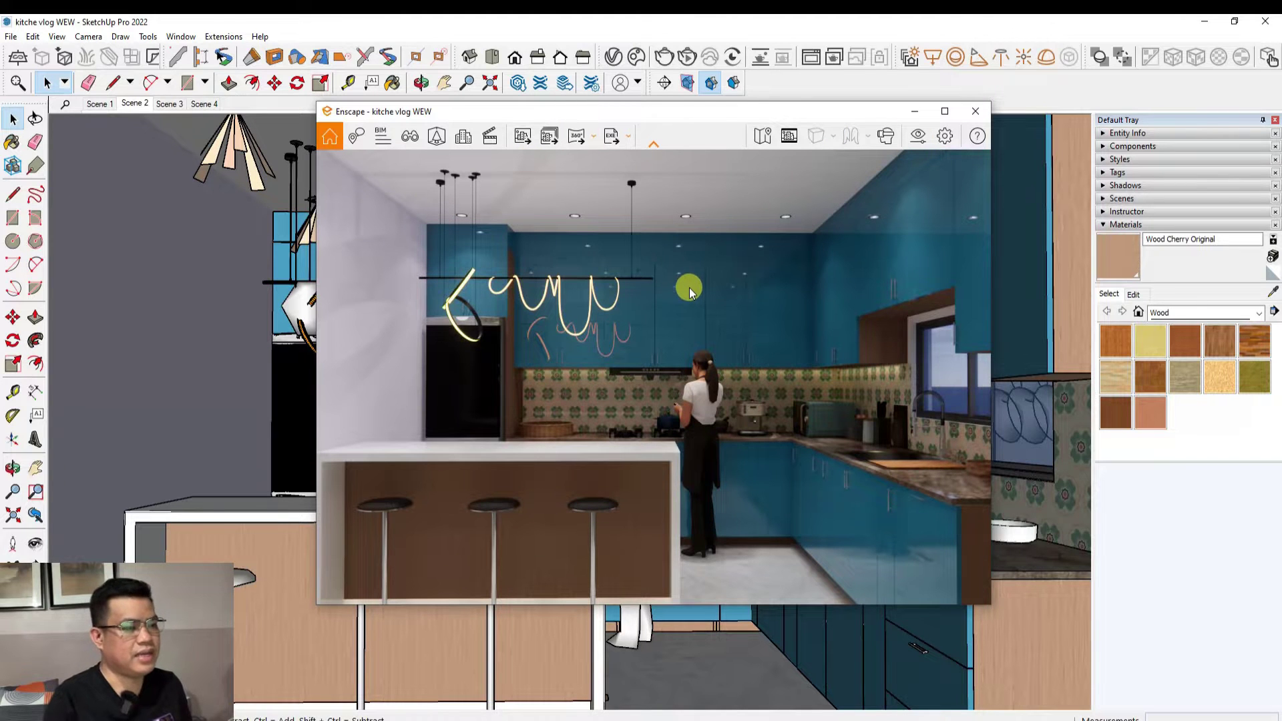
Inspect the whole room from outside in the Enscape render, including the wall with the window and door
scroll(695, 456, down, 5)
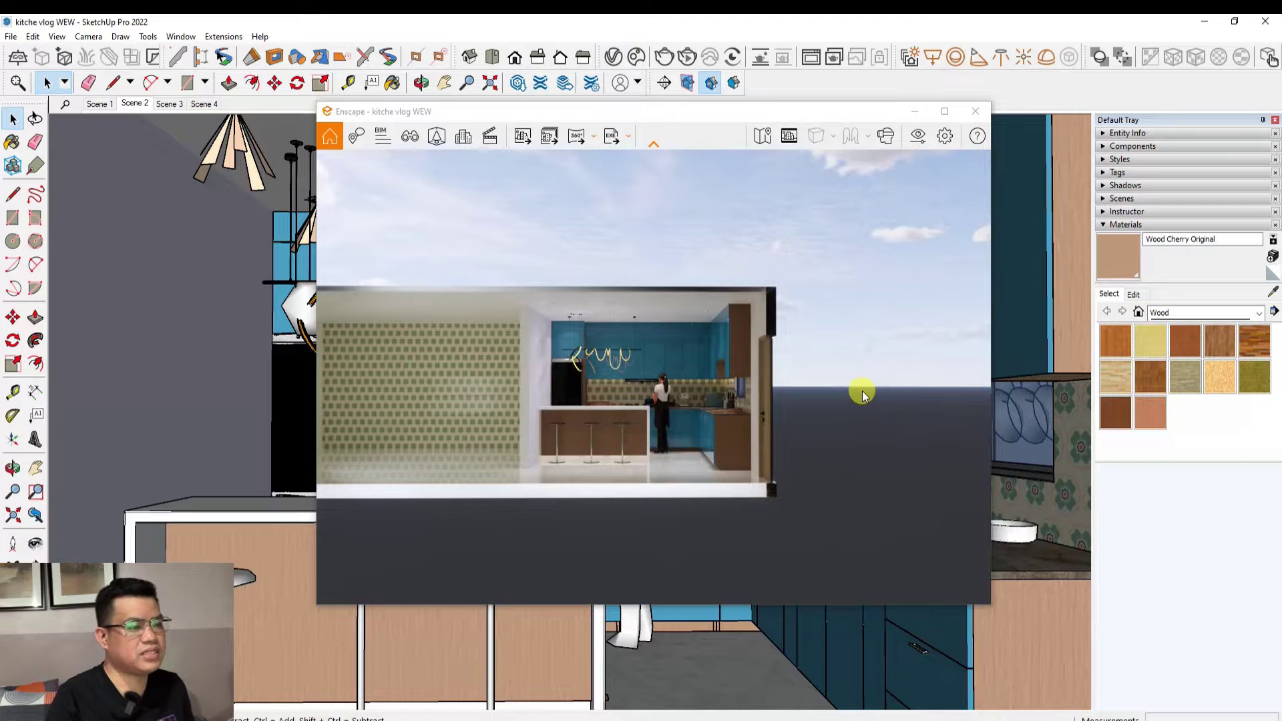
mouse_move(847, 387)
mouse_down()
mouse_move(775, 400)
mouse_move(861, 394)
mouse_move(830, 327)
mouse_move(755, 308)
mouse_move(722, 281)
mouse_move(748, 314)
mouse_move(814, 323)
mouse_move(768, 330)
mouse_up()
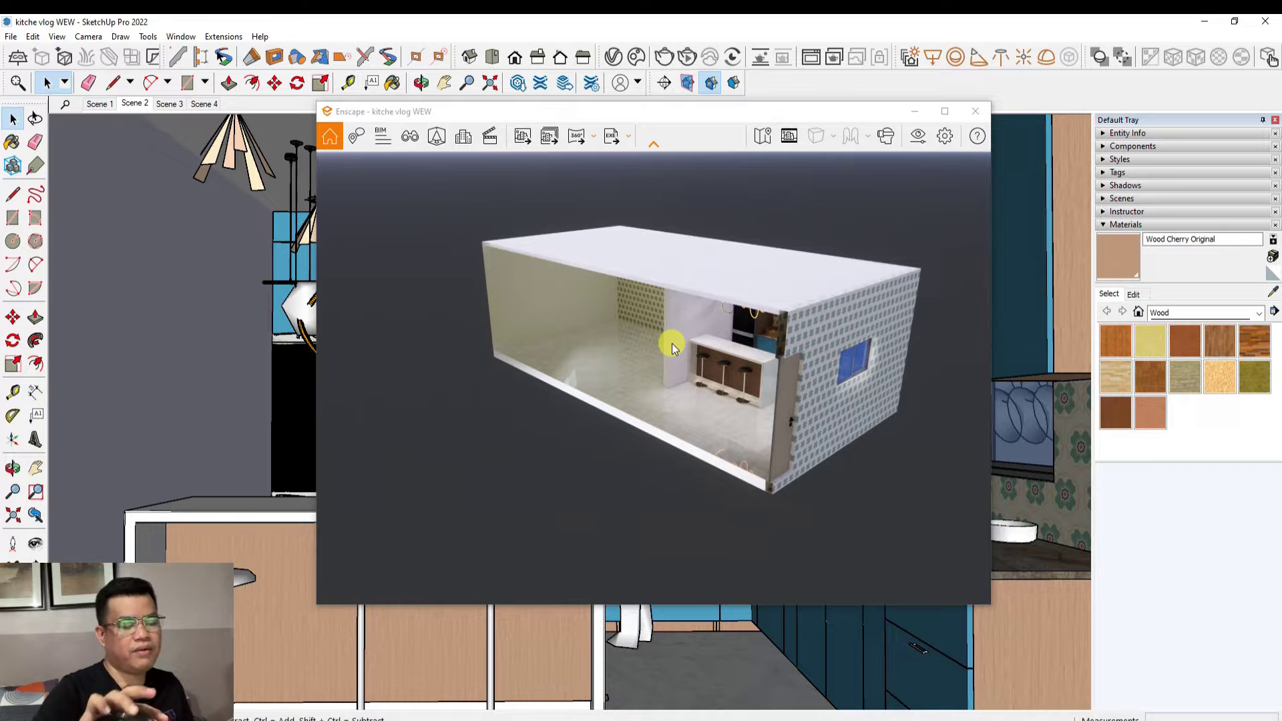
drag(693, 328, 663, 311)
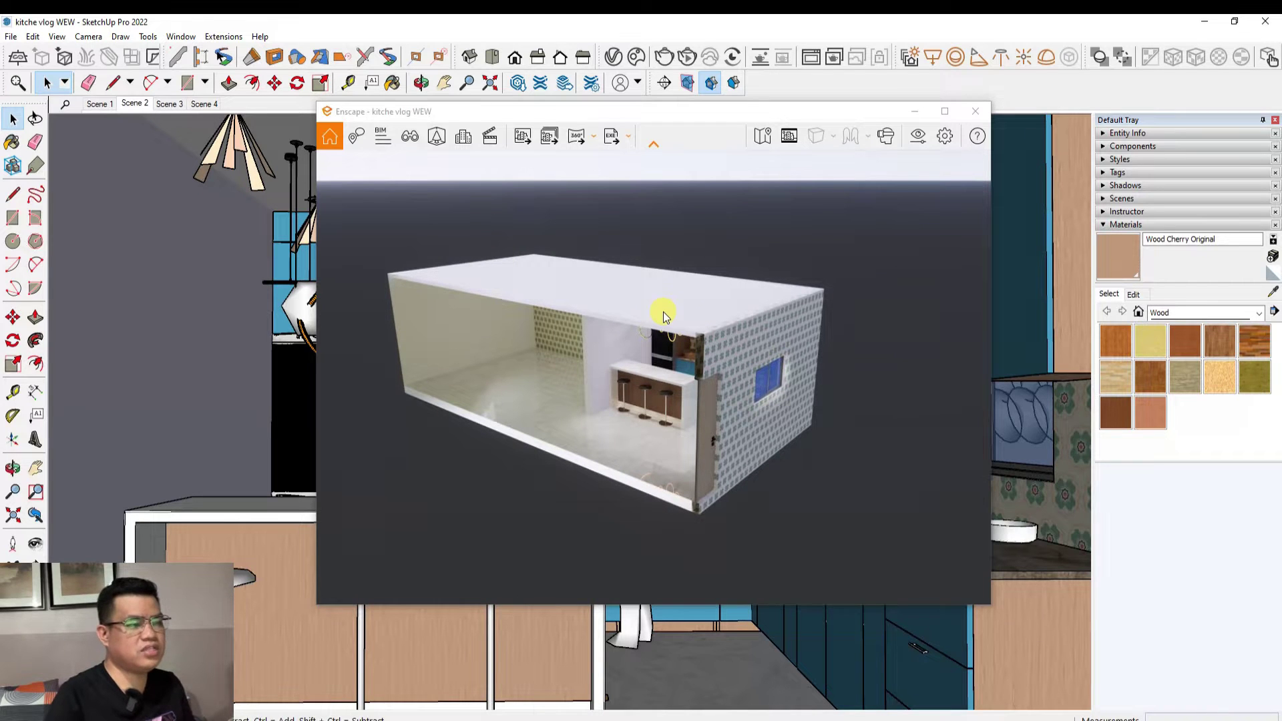
click(830, 372)
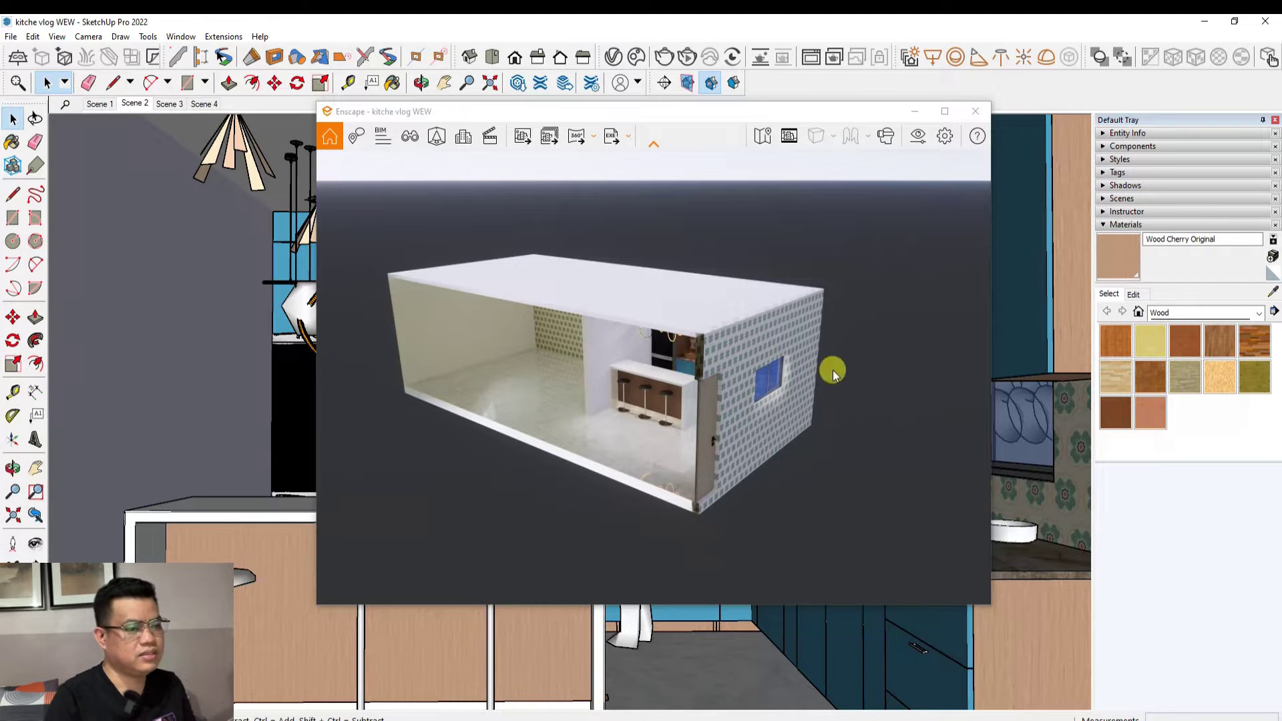
mouse_move(830, 372)
mouse_down()
mouse_move(588, 372)
mouse_move(815, 376)
mouse_up()
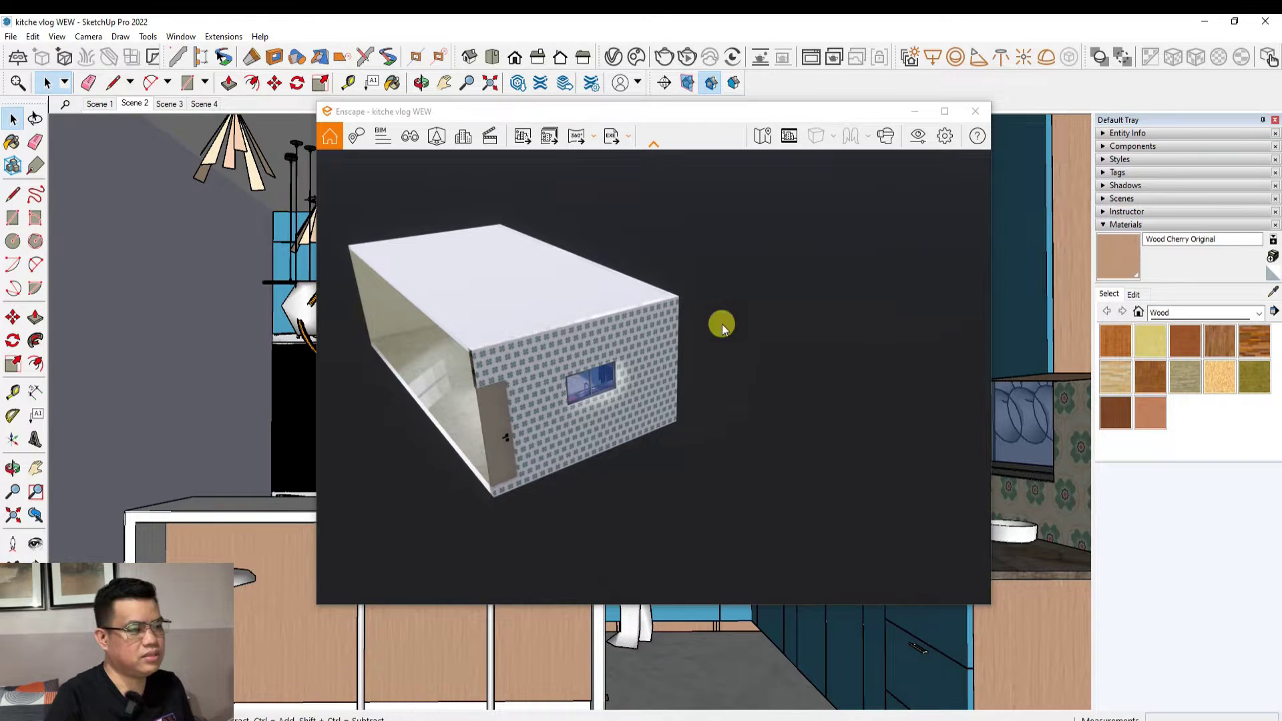
right_drag(722, 326, 724, 20)
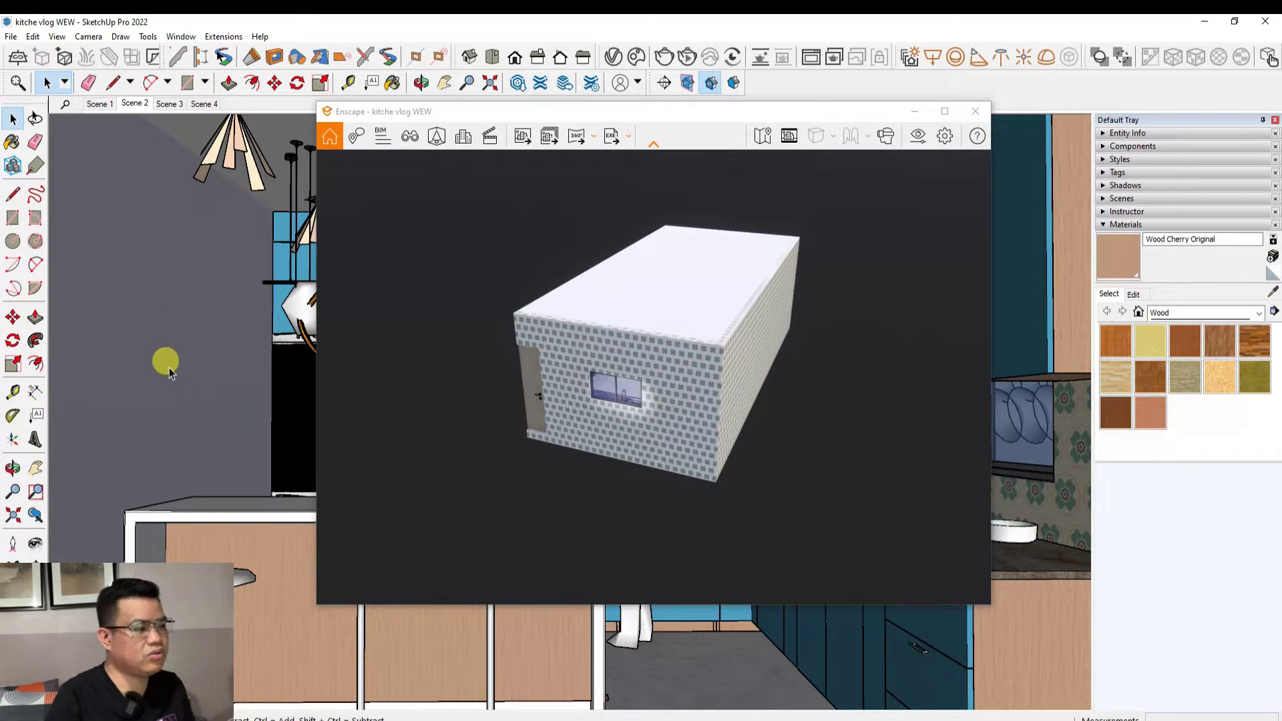
Move the render window aside, then view the kitchen closer in SketchUp and compare it with the Enscape render
drag(600, 112, 867, 136)
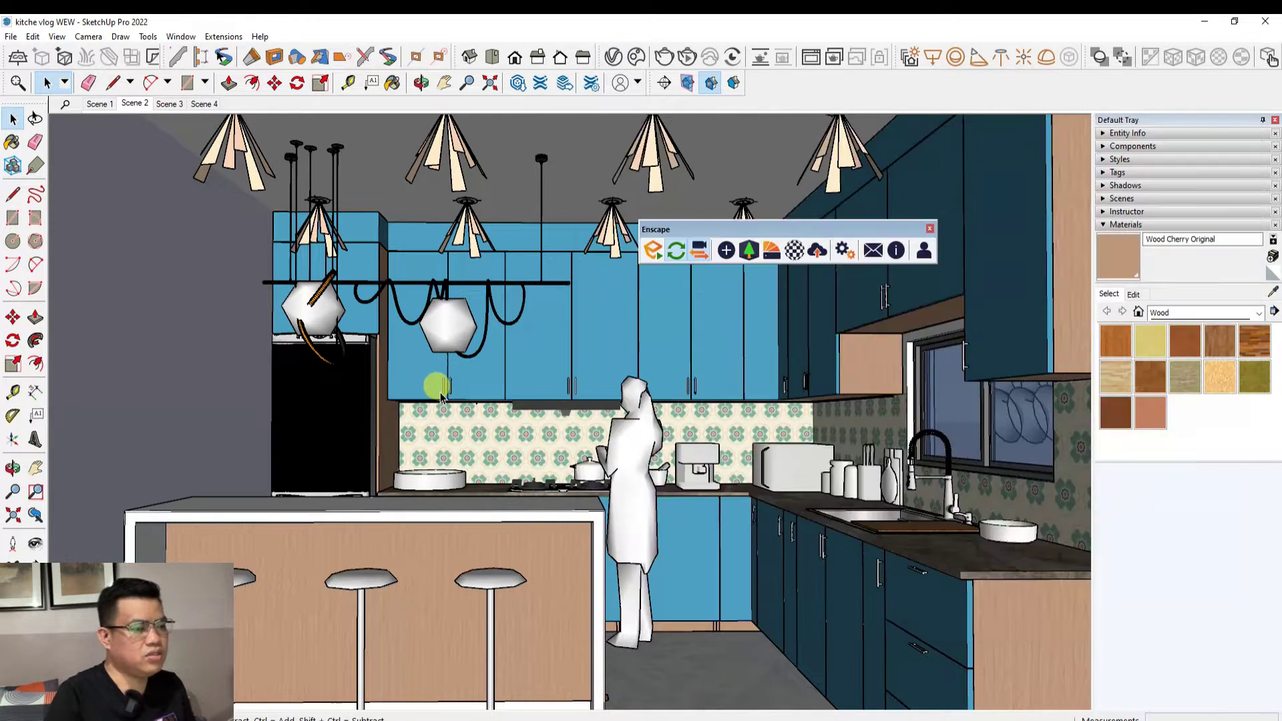
click(435, 381)
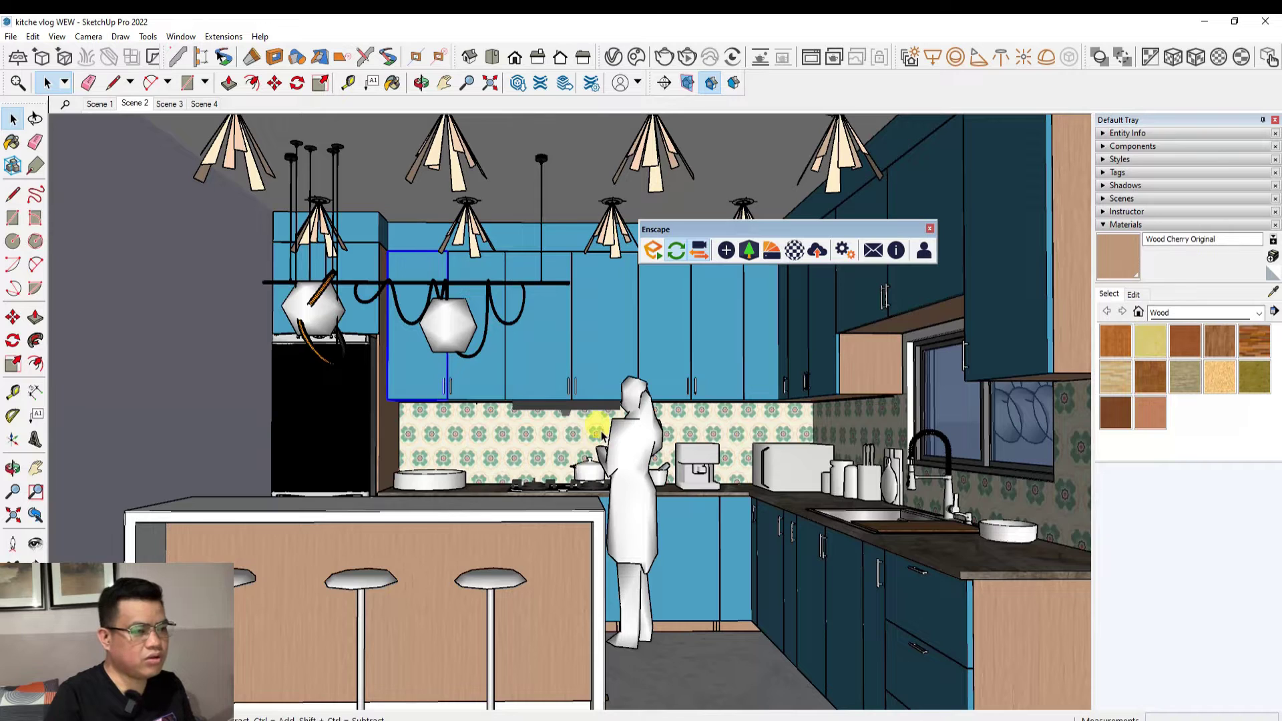
scroll(601, 435, up, 3)
scroll(600, 436, down, 2)
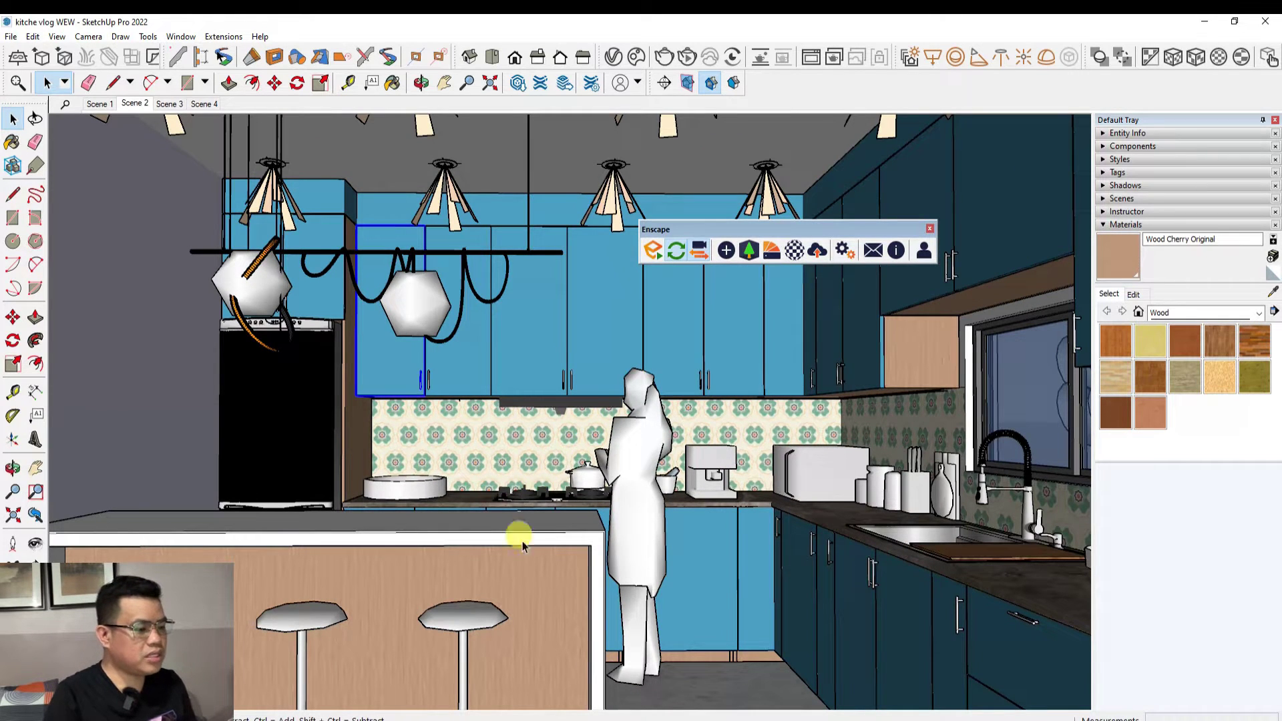
mouse_move(461, 708)
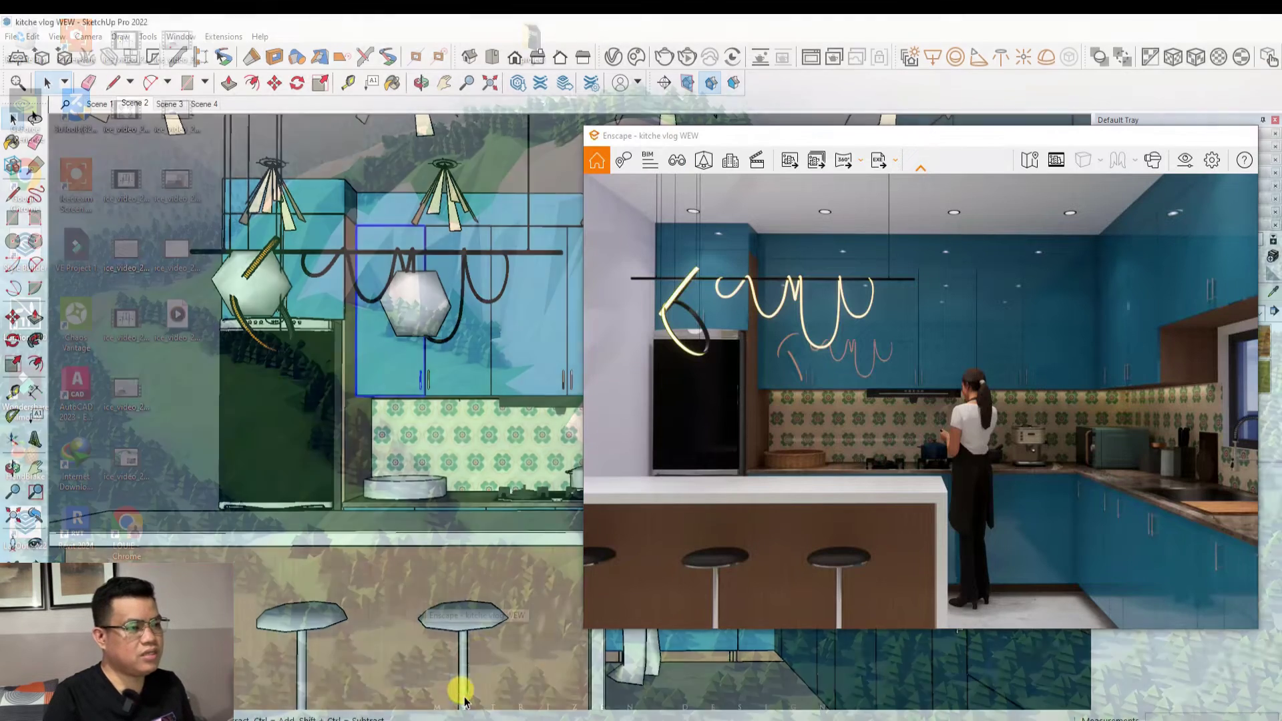
click(464, 698)
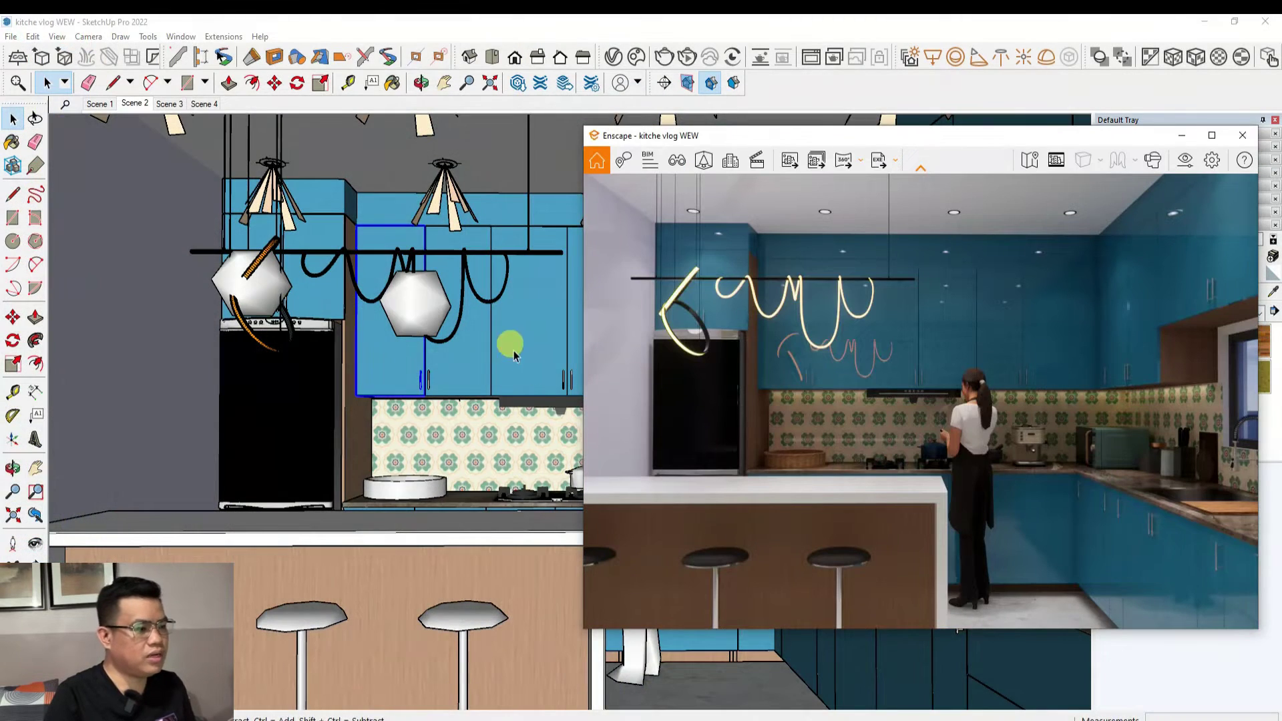
Switch to the SketchUp model and back to Enscape, placing the render window beside the modelled refrigerator and stools
click(458, 422)
mouse_move(406, 719)
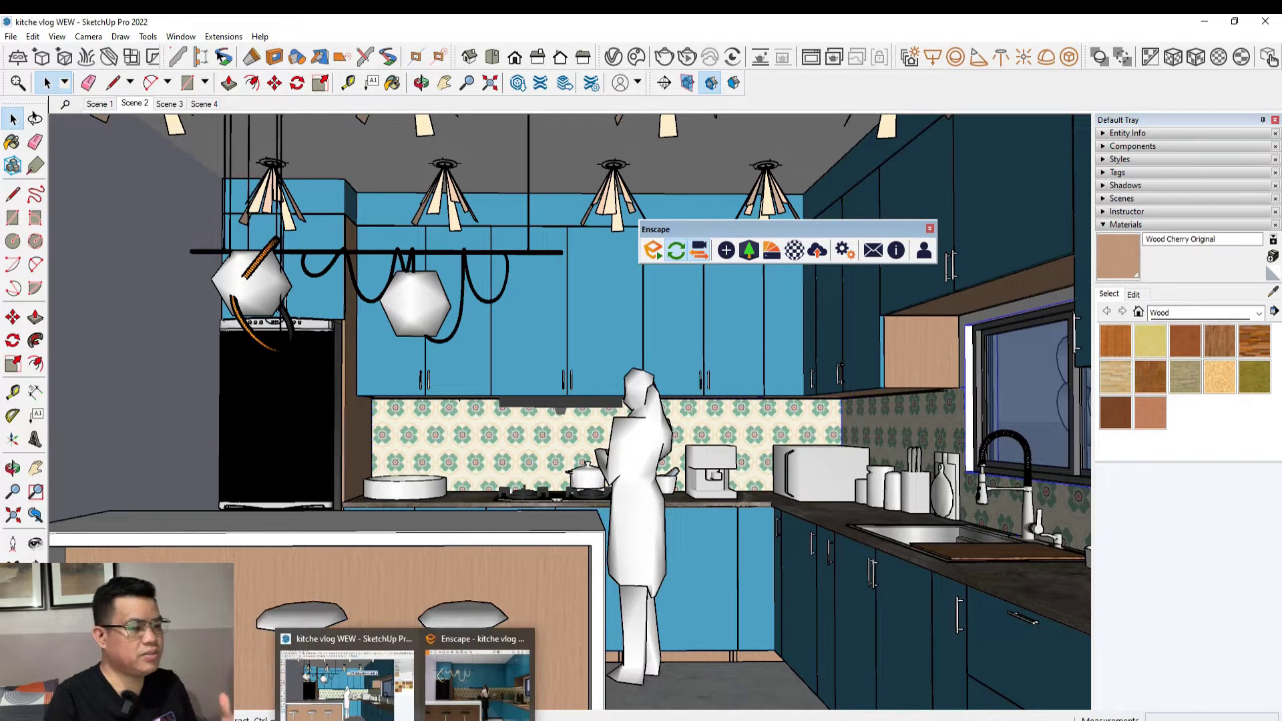
click(352, 696)
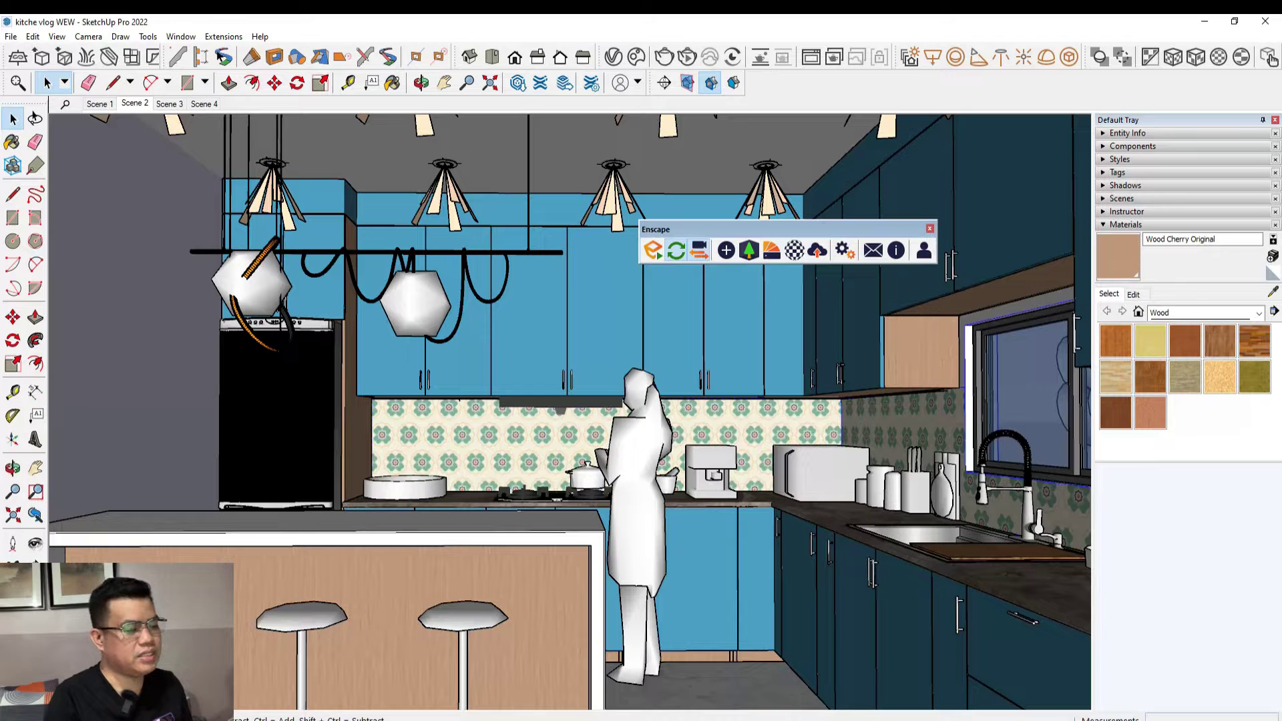
mouse_move(406, 719)
click(491, 675)
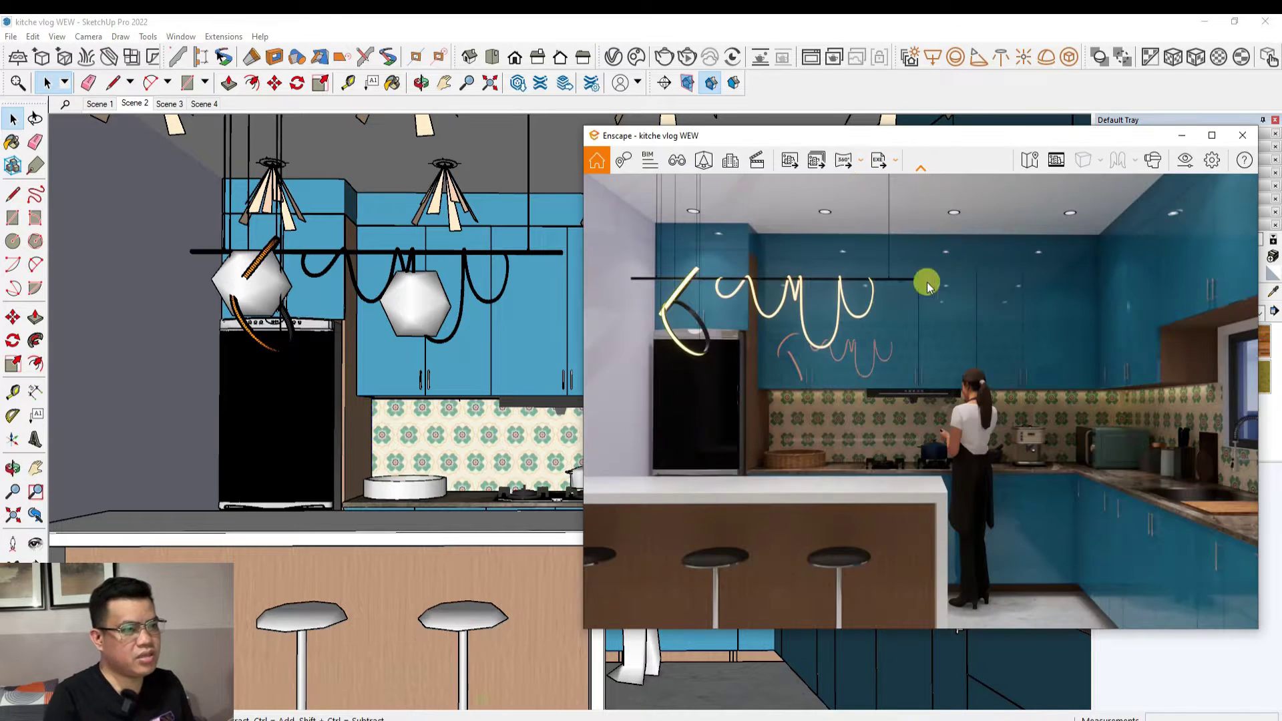
drag(861, 128, 821, 129)
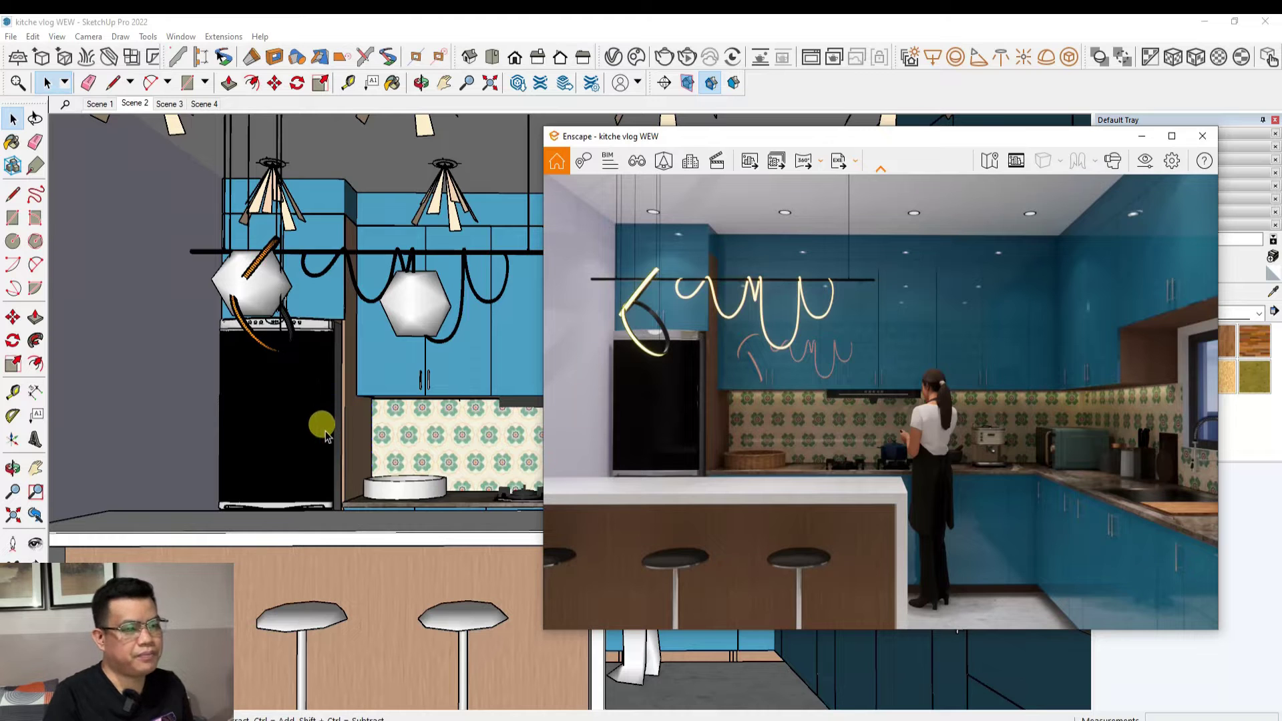
drag(900, 137, 871, 143)
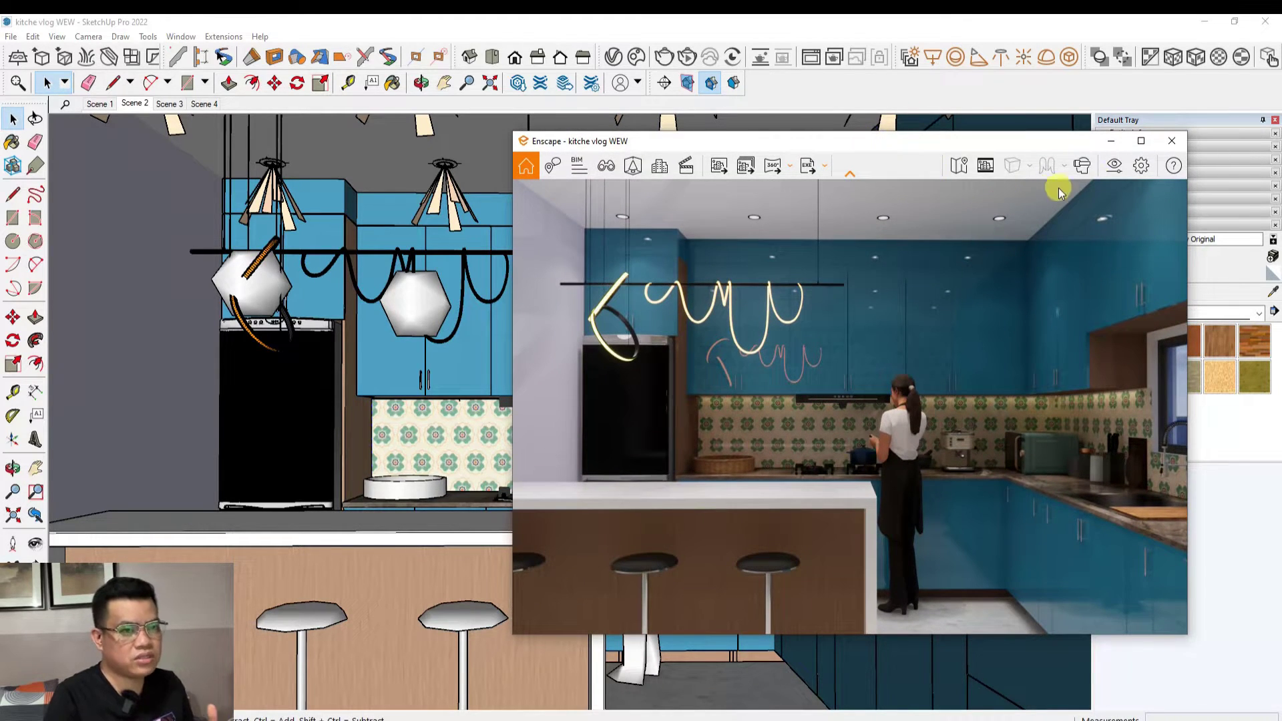
Enable pinning the Enscape window on top of the host application in the window preferences
click(1134, 167)
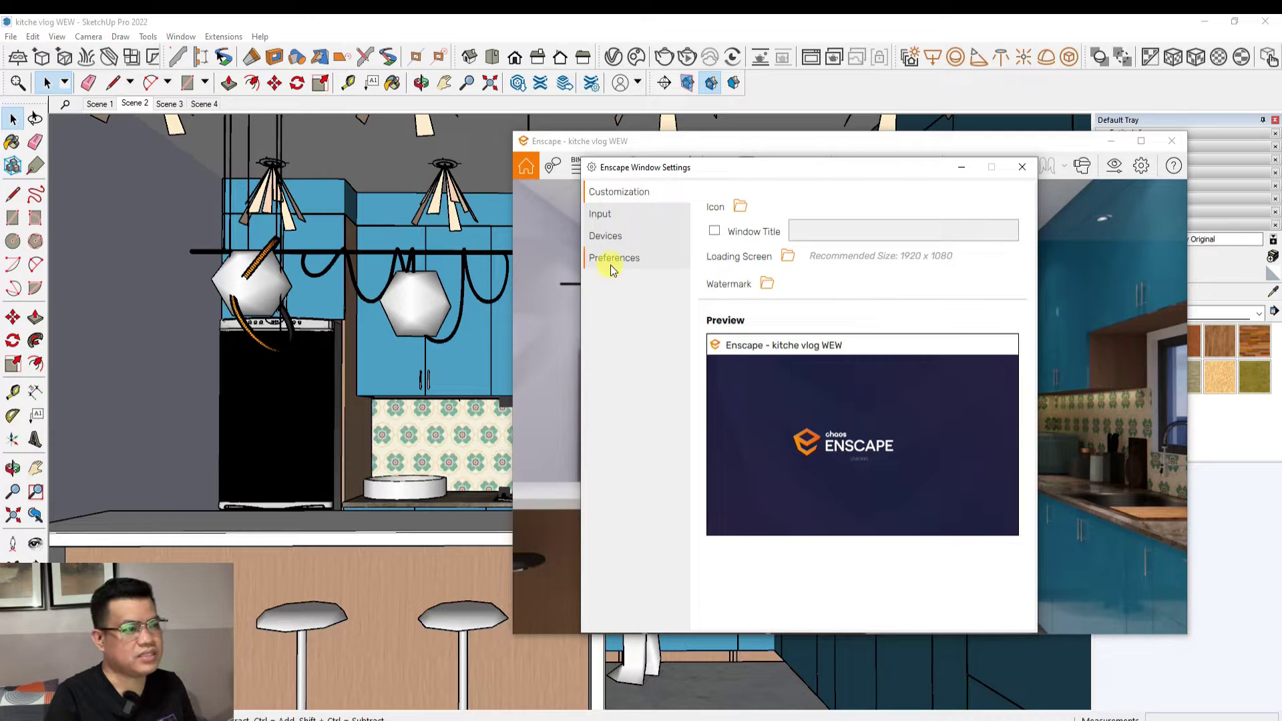
click(613, 266)
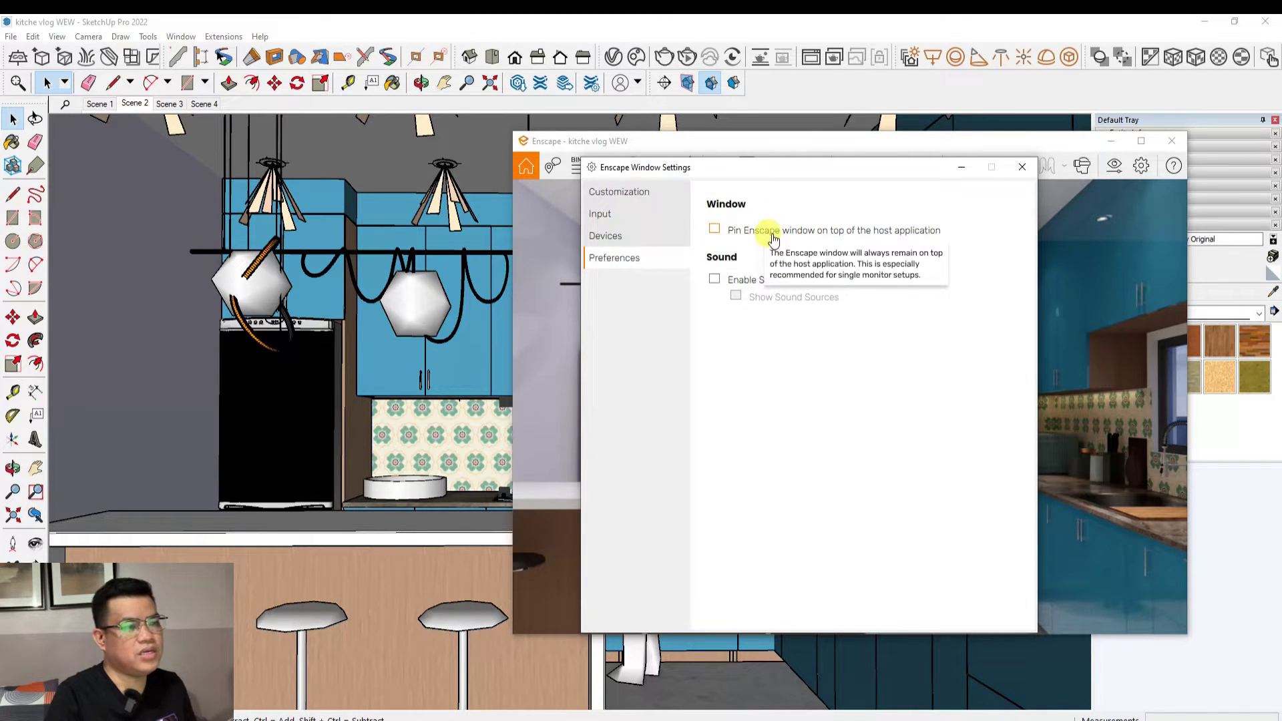
click(714, 229)
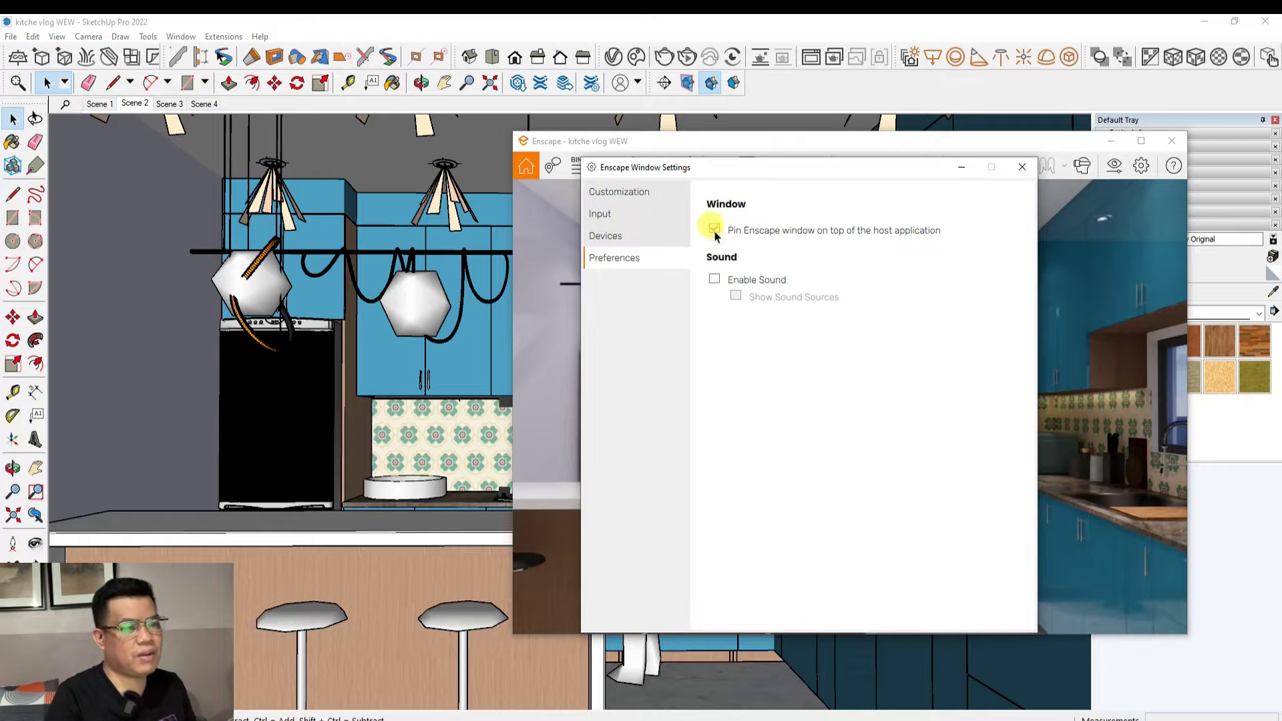
click(1020, 170)
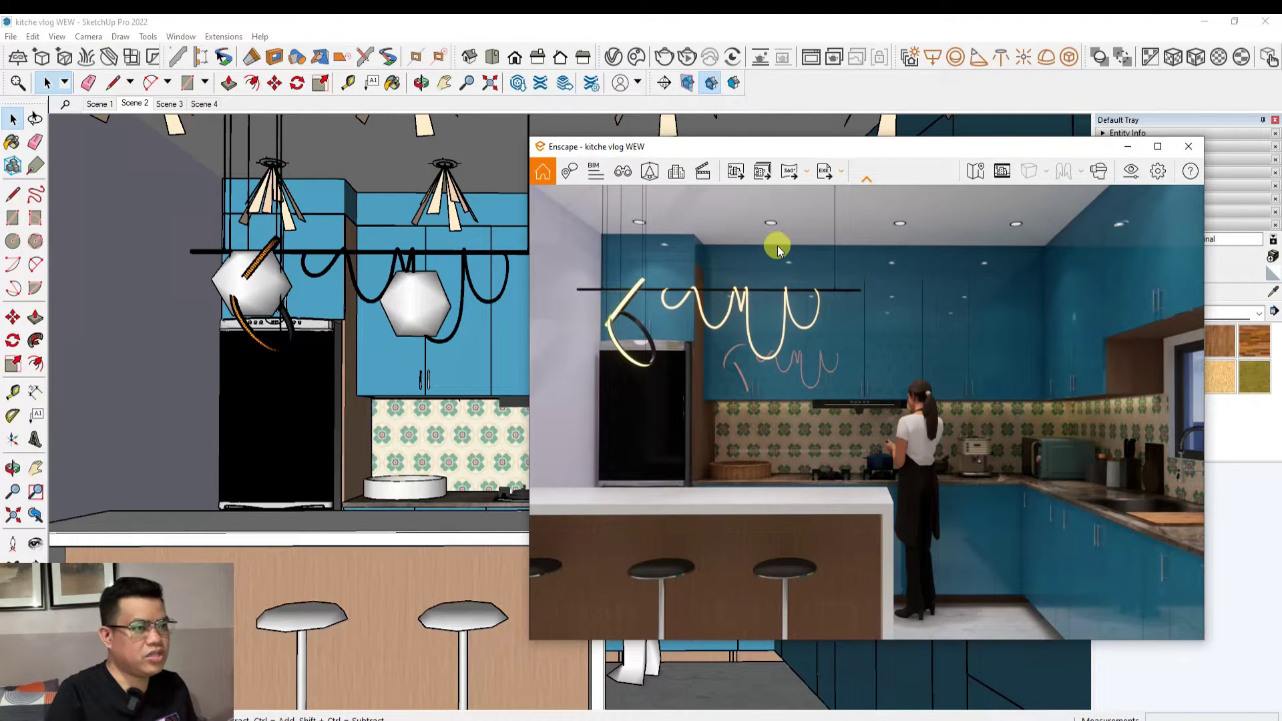
Place the render window beside the model and check that the Enscape view follows zooming and orbiting of the kitchen in SketchUp
drag(810, 149, 847, 142)
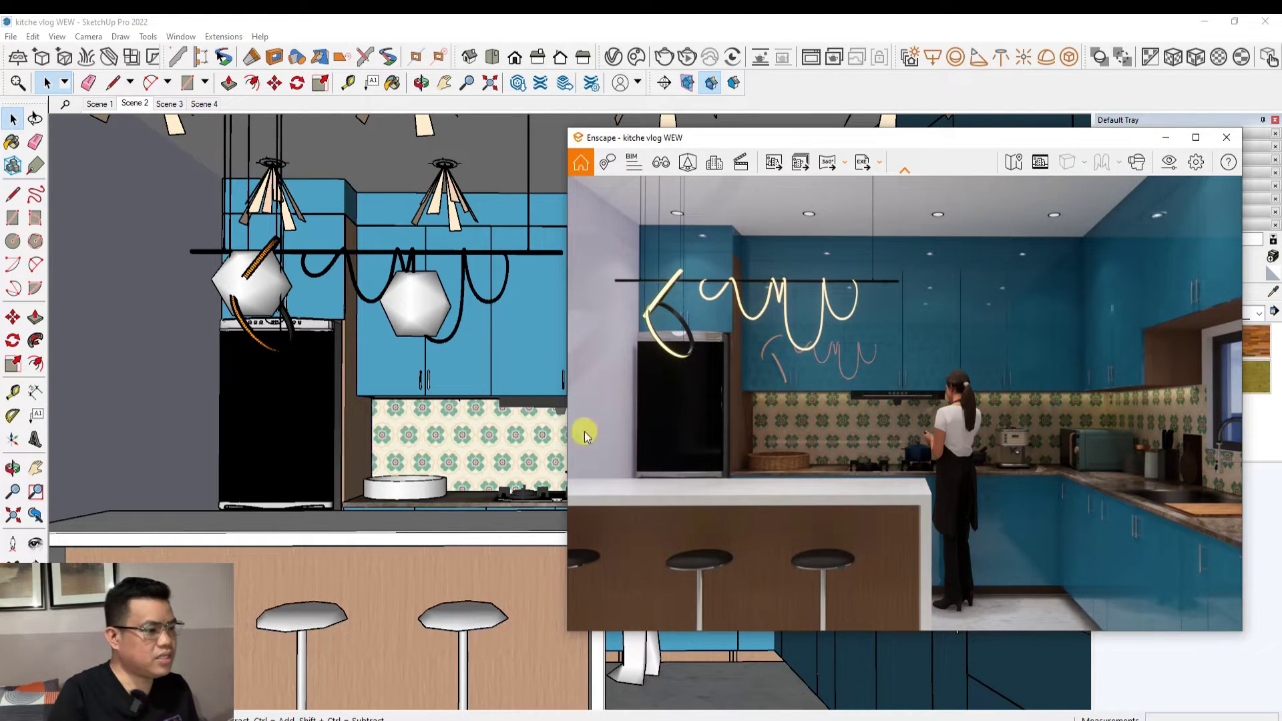
scroll(250, 562, up, 3)
scroll(259, 551, down, 2)
scroll(360, 510, down, 4)
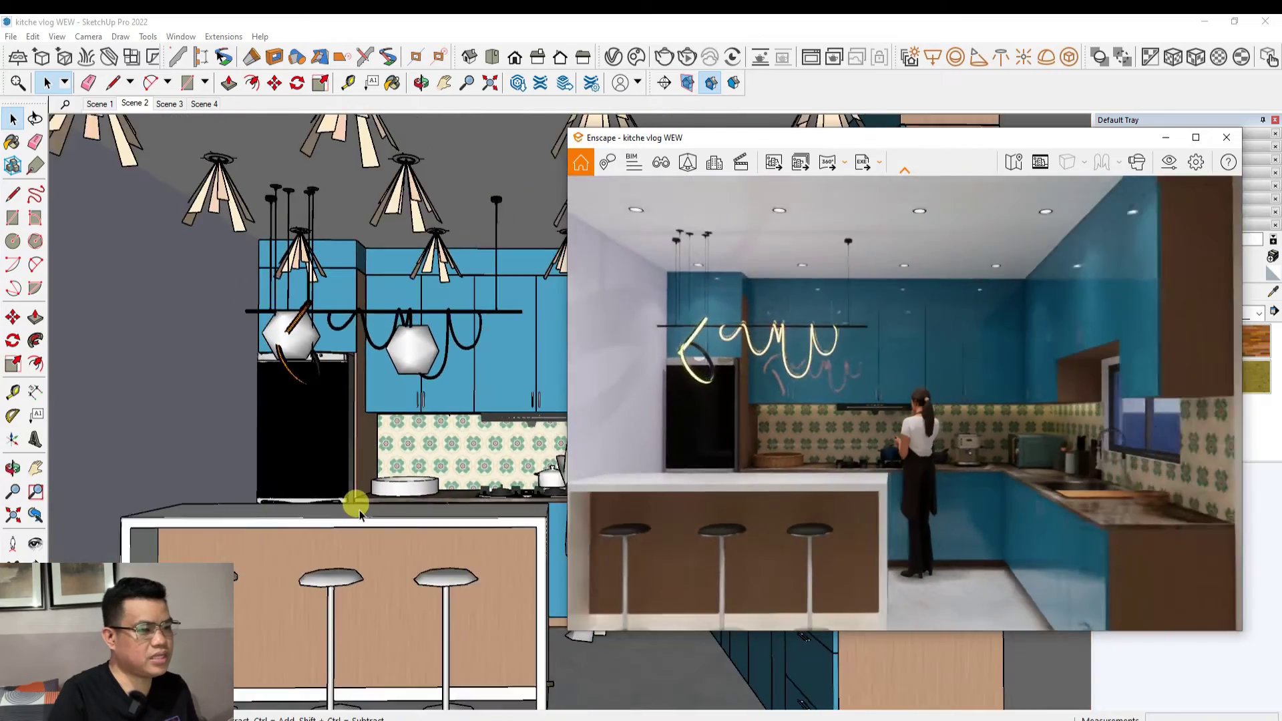
scroll(359, 510, up, 4)
scroll(360, 510, up, 3)
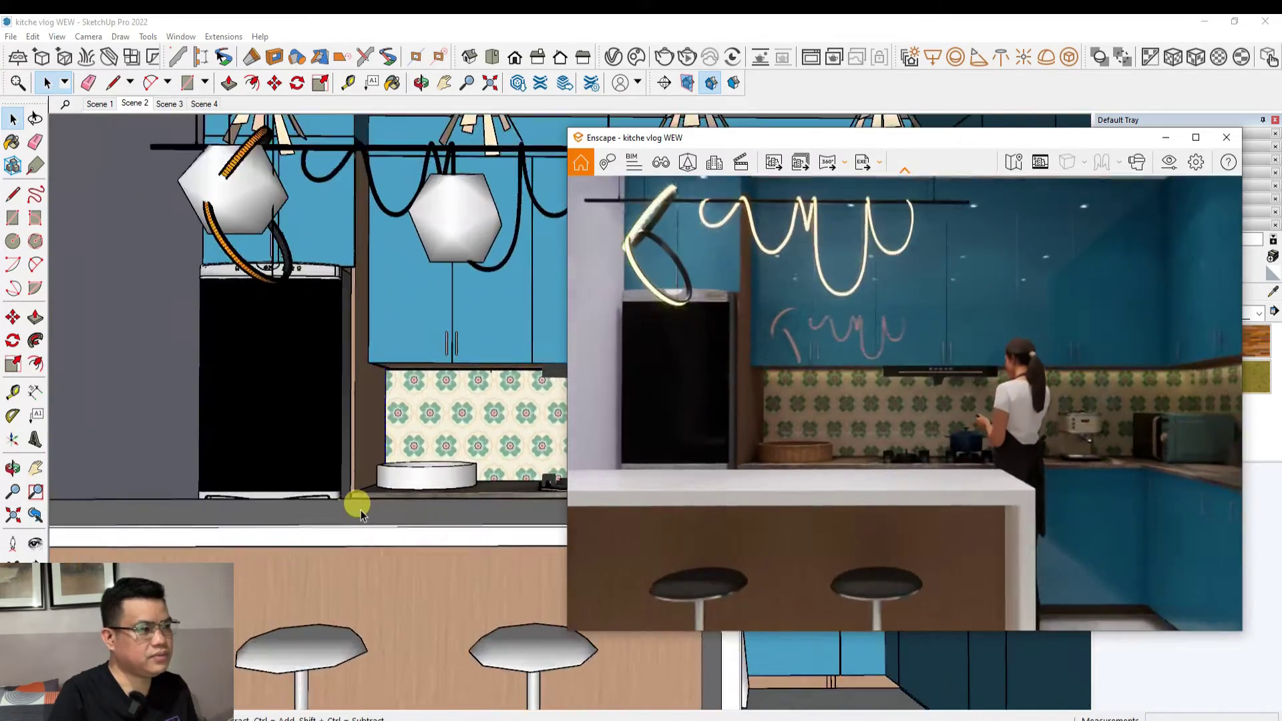
scroll(360, 507, down, 3)
scroll(362, 494, down, 2)
mouse_move(338, 492)
middle_down()
mouse_move(366, 521)
mouse_move(549, 561)
mouse_move(695, 363)
middle_up()
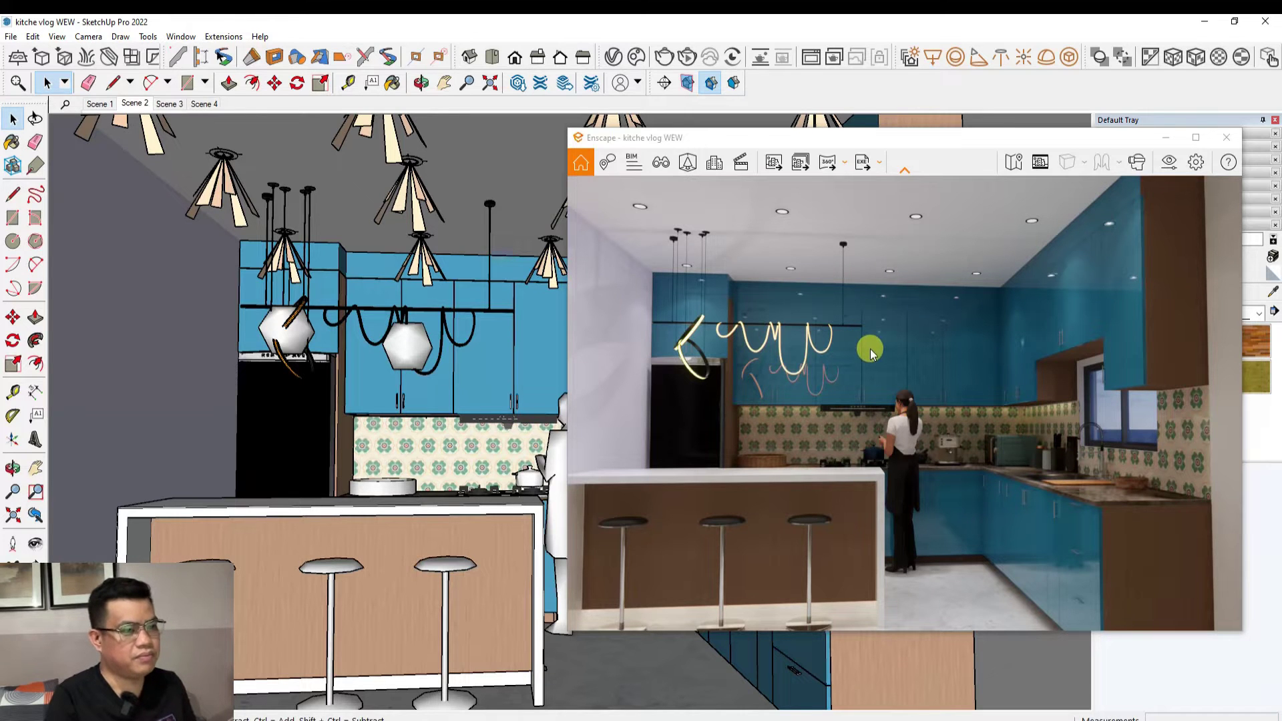
Move the pinned render window down to clear the upper part of the model and return to SketchUp
drag(996, 135, 1034, 298)
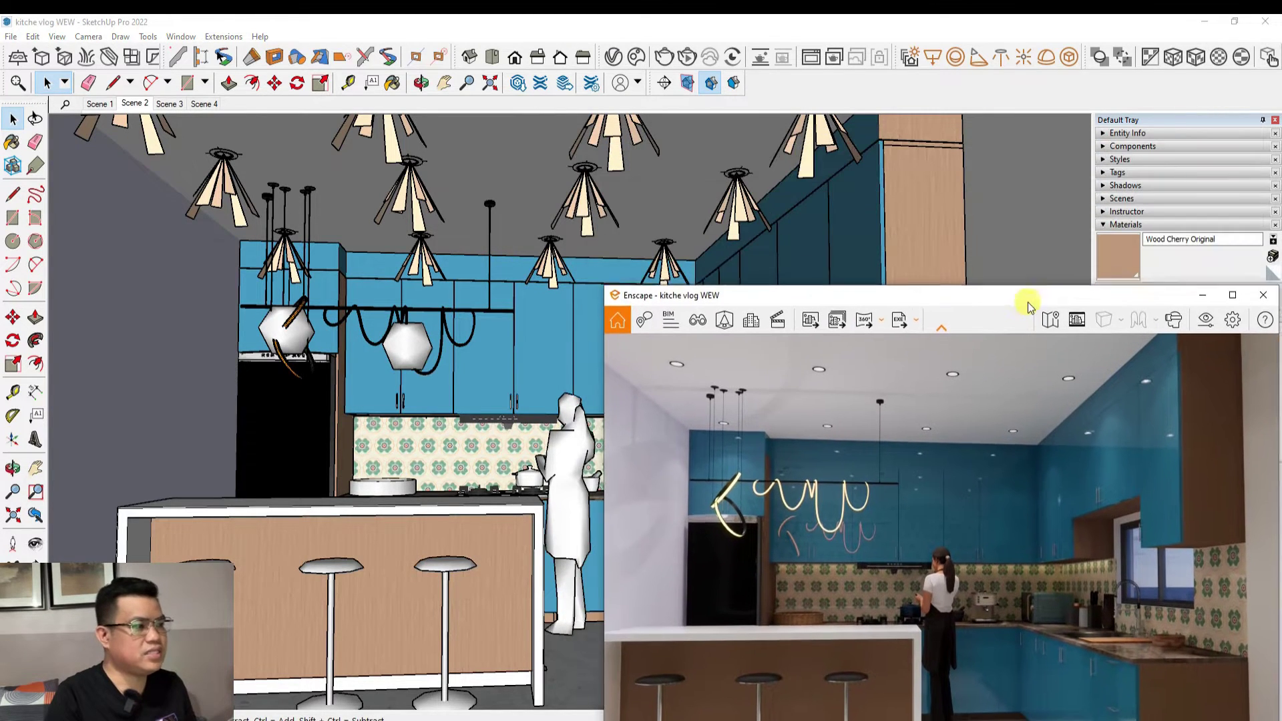
click(78, 324)
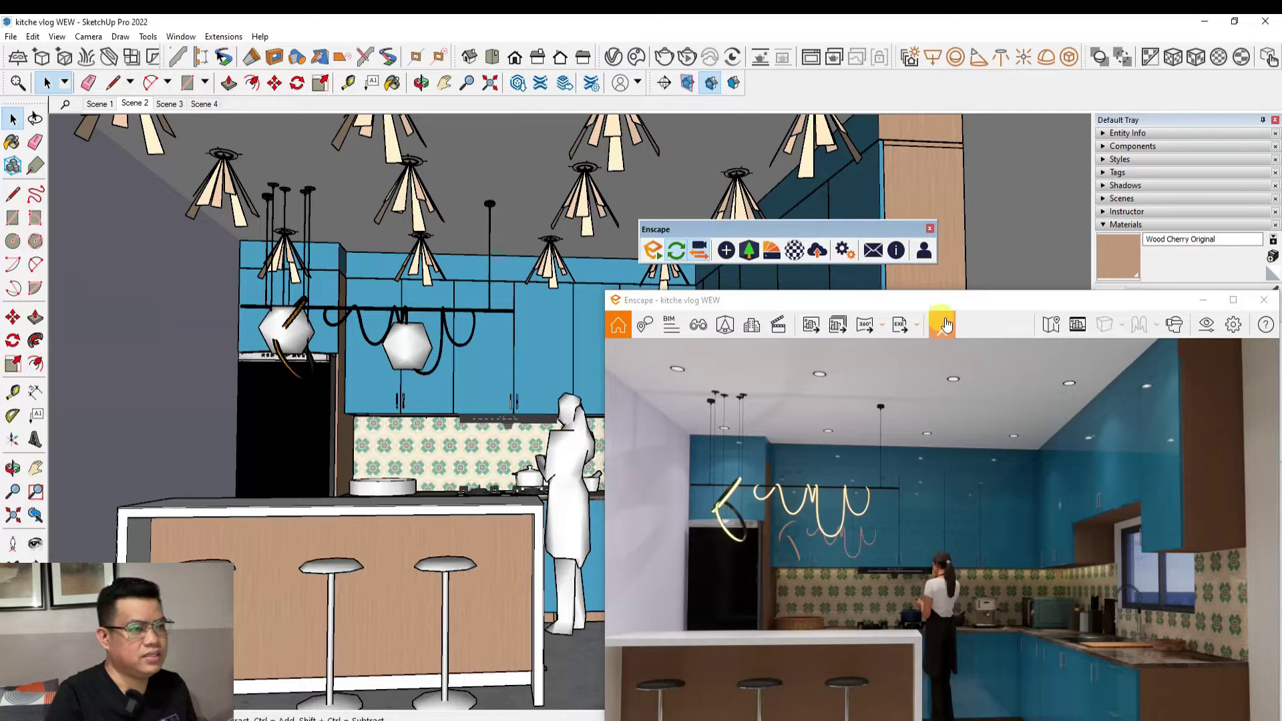
Move the Enscape toolbar clear of the render window and resume live updates
mouse_move(827, 215)
mouse_down()
mouse_move(775, 187)
mouse_move(531, 222)
mouse_move(506, 214)
mouse_up()
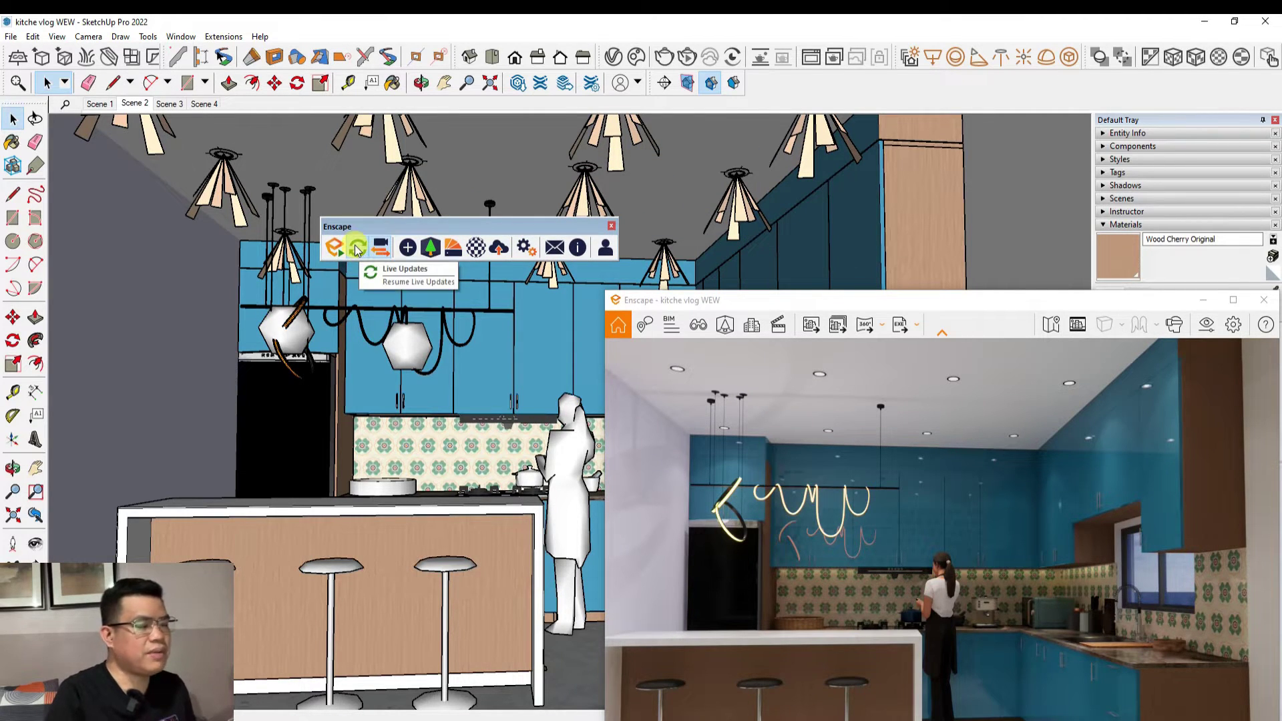
click(358, 248)
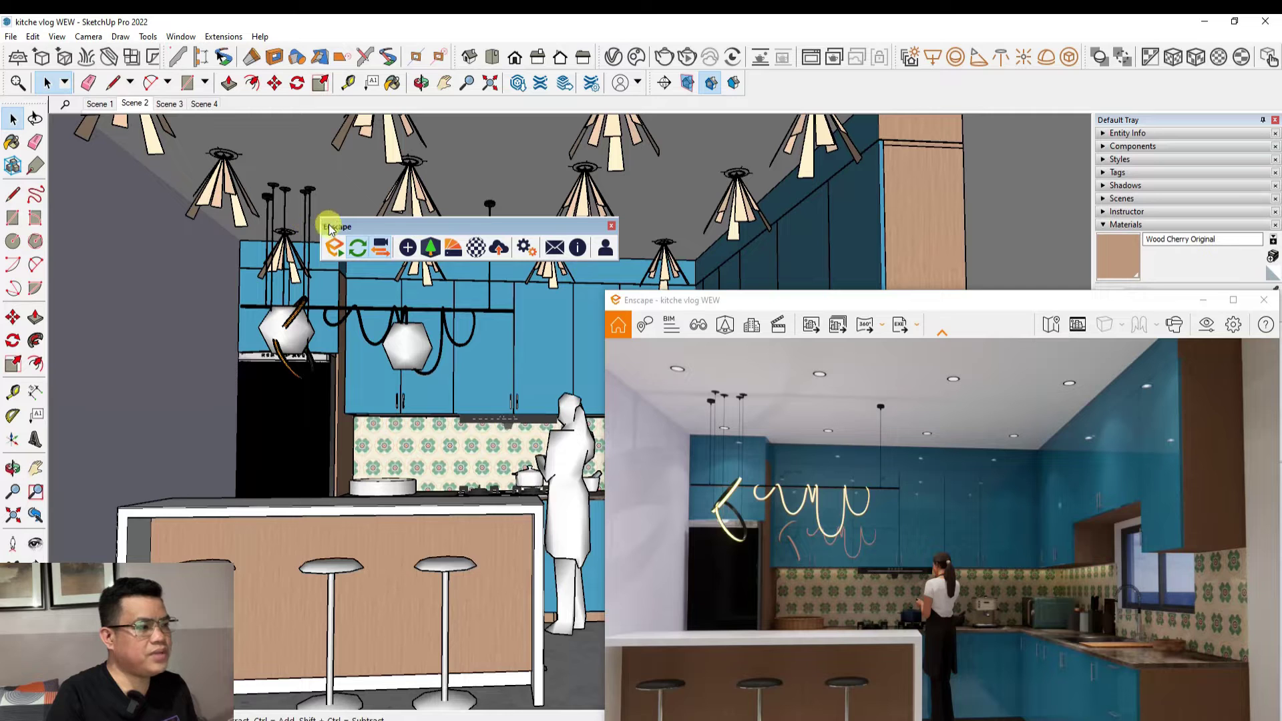
Turn off view synchronization and move the Enscape window higher, comparing both views while zooming the kitchen model
click(383, 249)
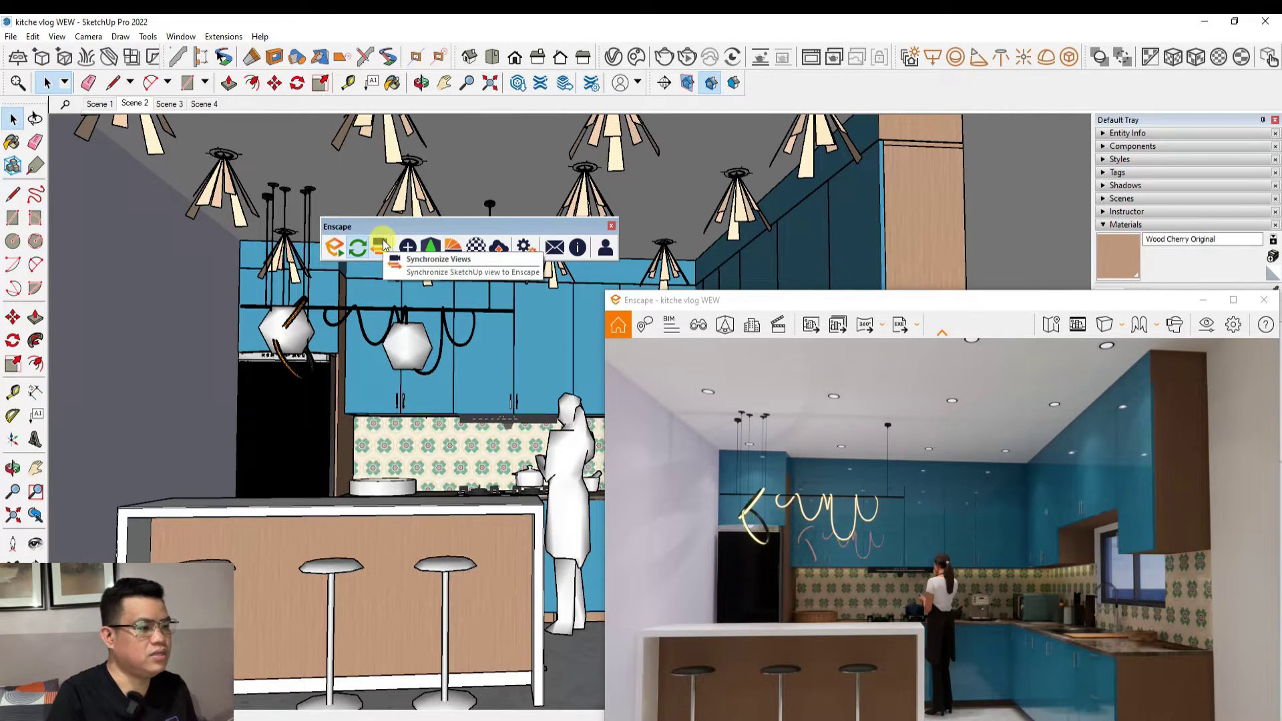
scroll(507, 460, up, 3)
scroll(508, 461, down, 5)
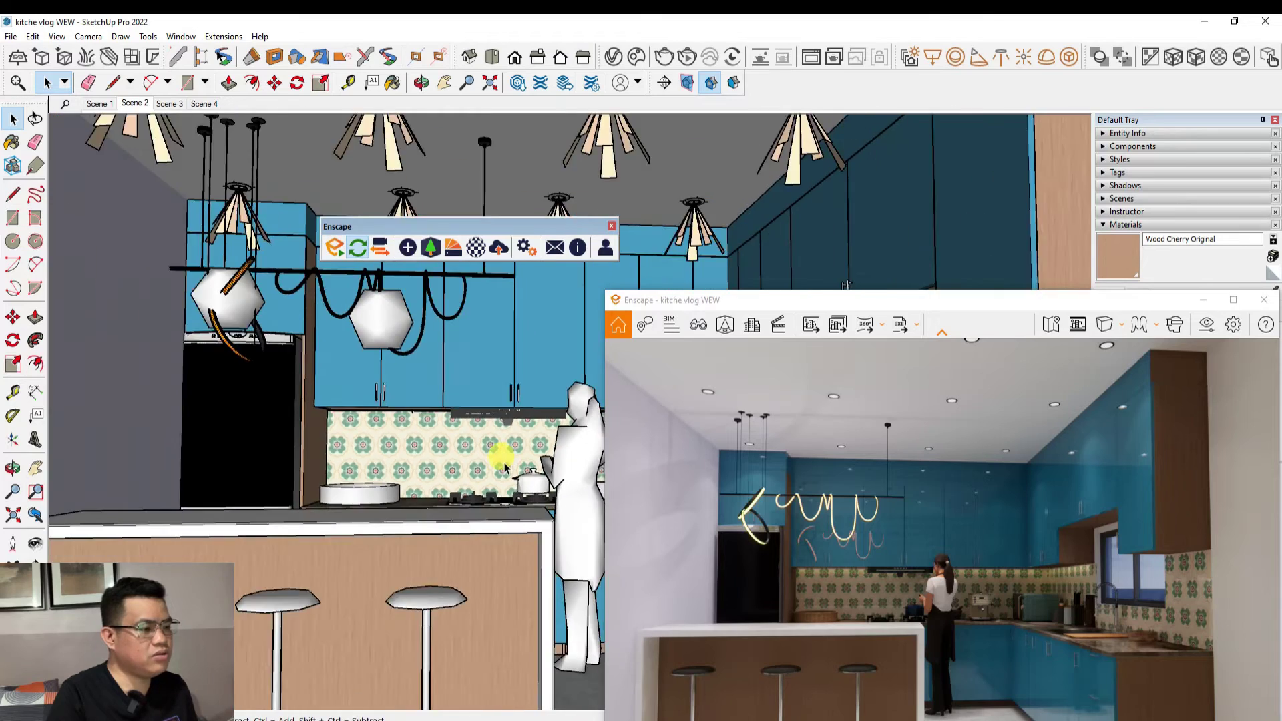
scroll(506, 464, up, 5)
drag(973, 300, 988, 171)
scroll(423, 581, up, 3)
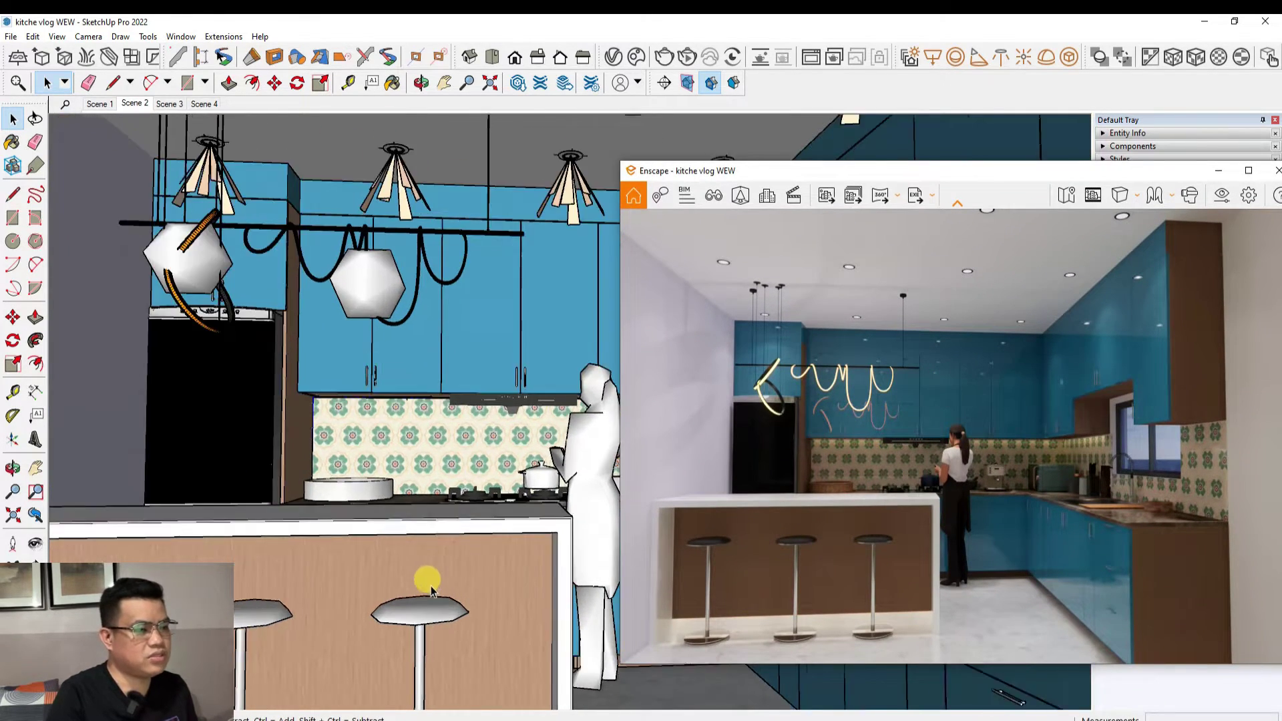
scroll(426, 524, down, 2)
scroll(426, 524, down, 1)
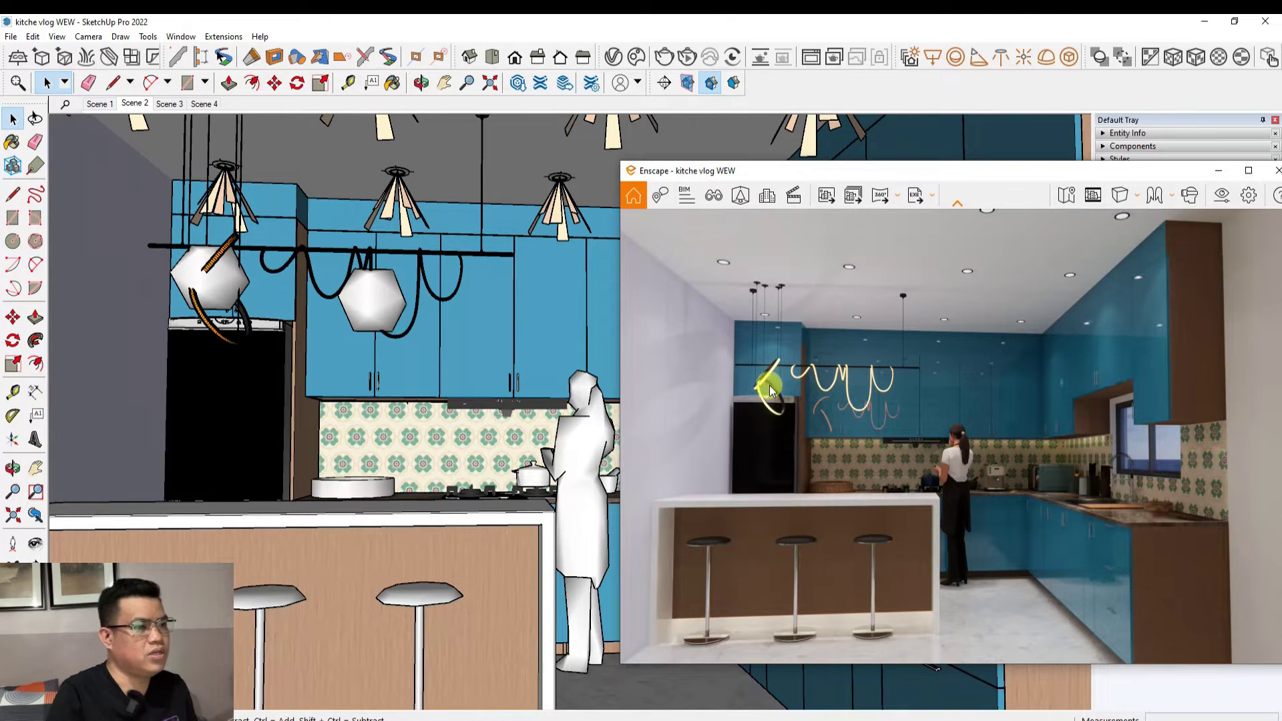
Zoom in on the patterned backsplash and back out in SketchUp, comparing the model with the unsynchronized Enscape view
click(128, 181)
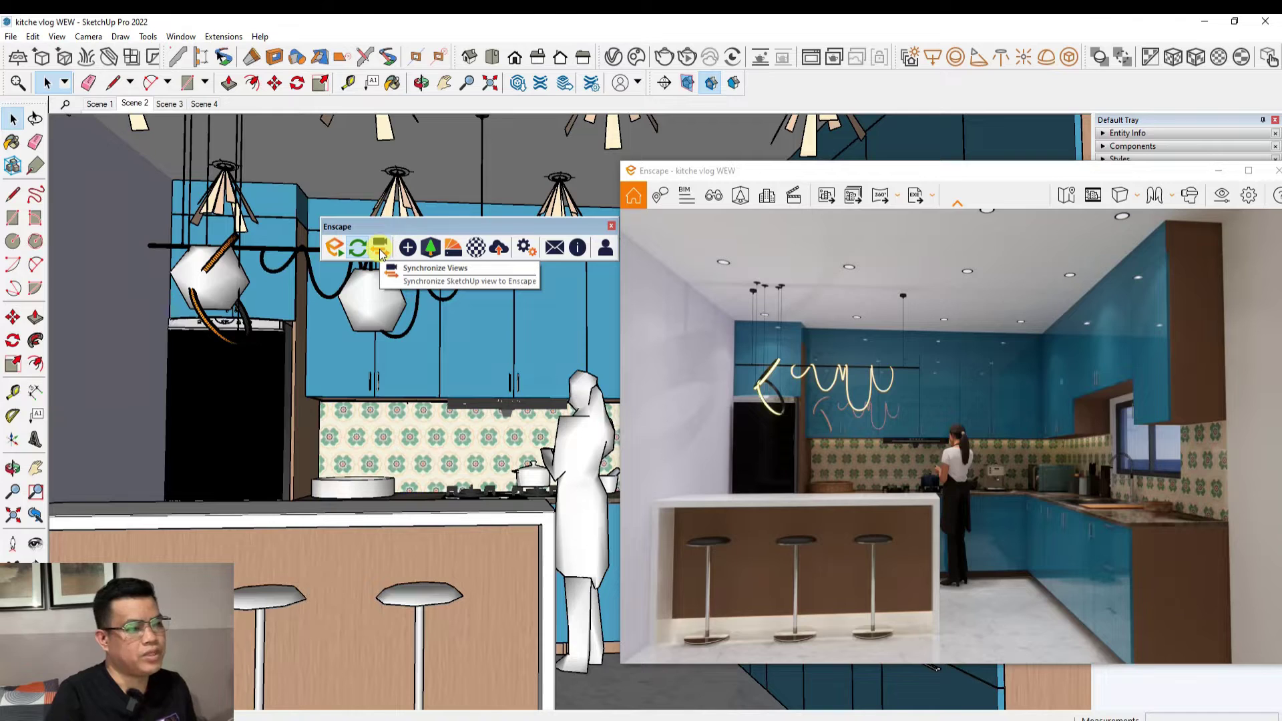
scroll(443, 458, down, 2)
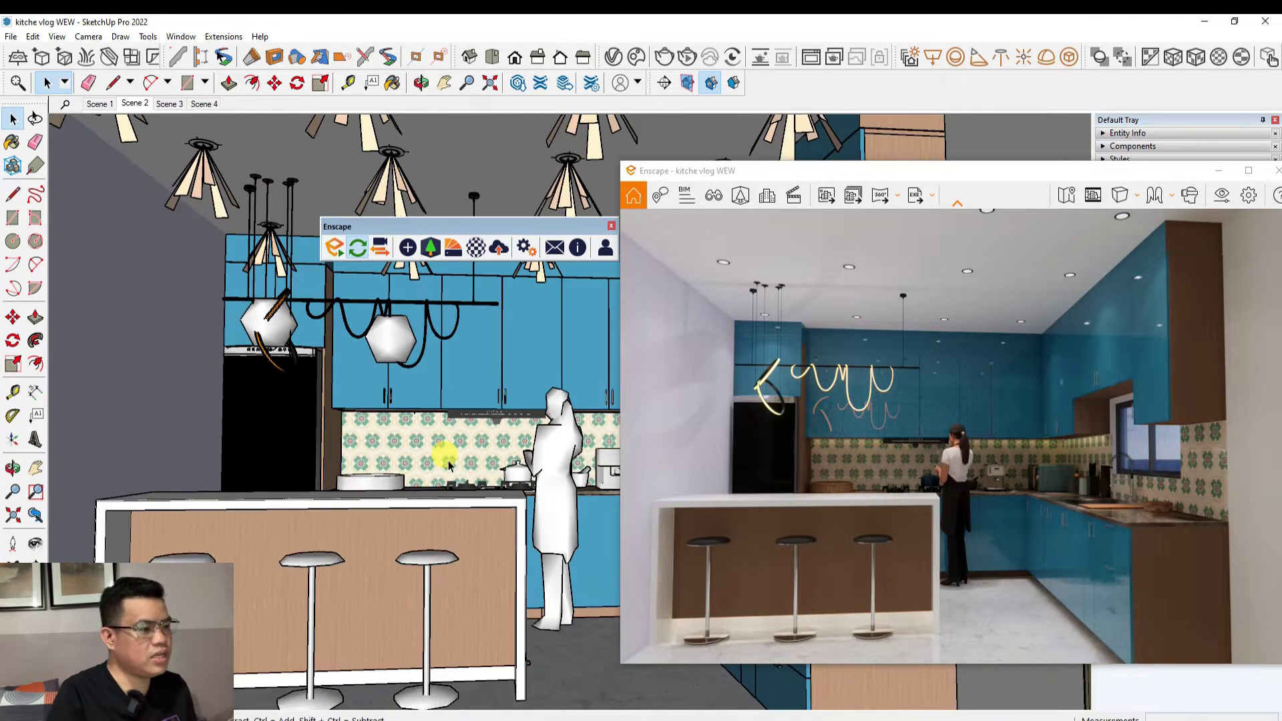
scroll(446, 462, up, 3)
scroll(454, 435, up, 5)
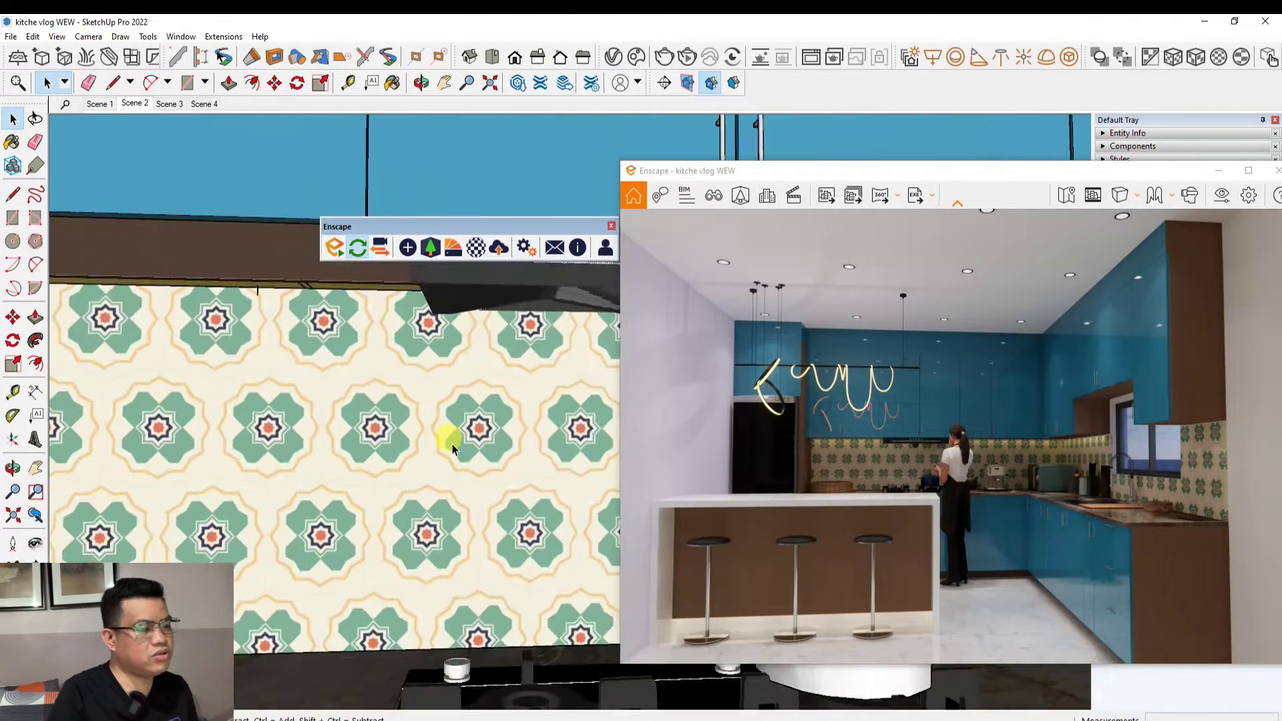
scroll(405, 481, down, 1)
scroll(394, 491, down, 3)
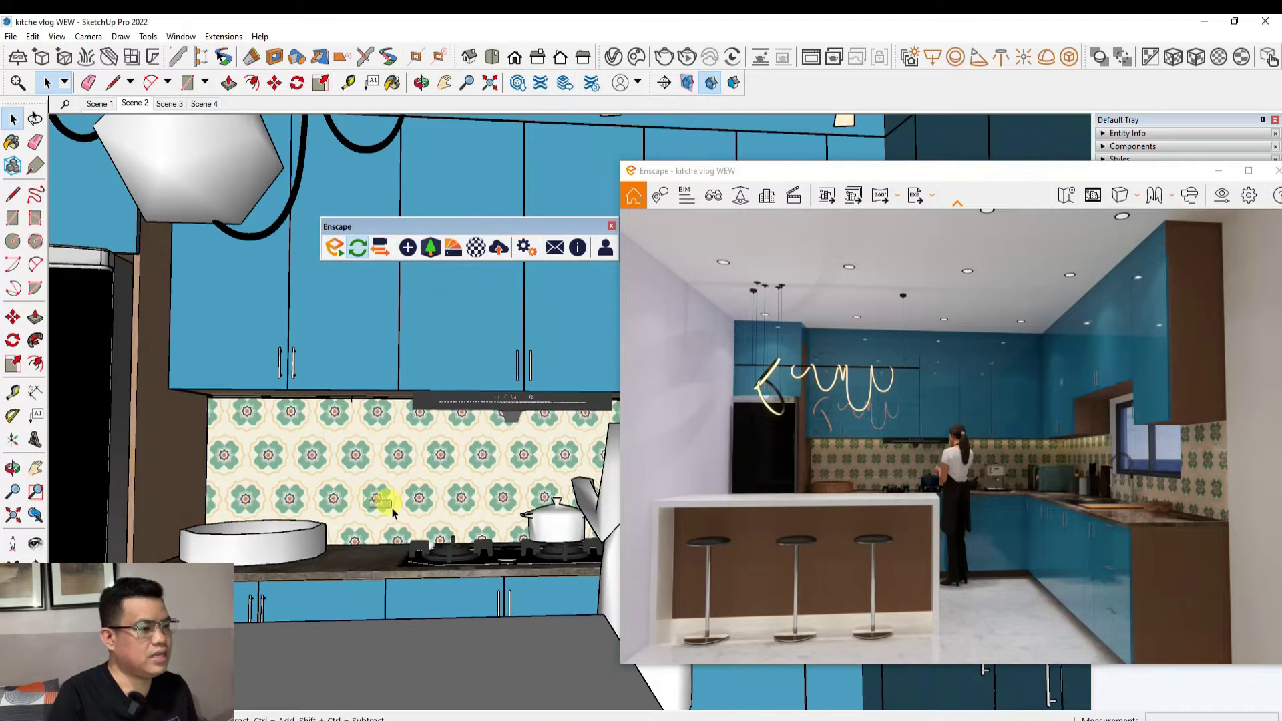
scroll(401, 459, down, 4)
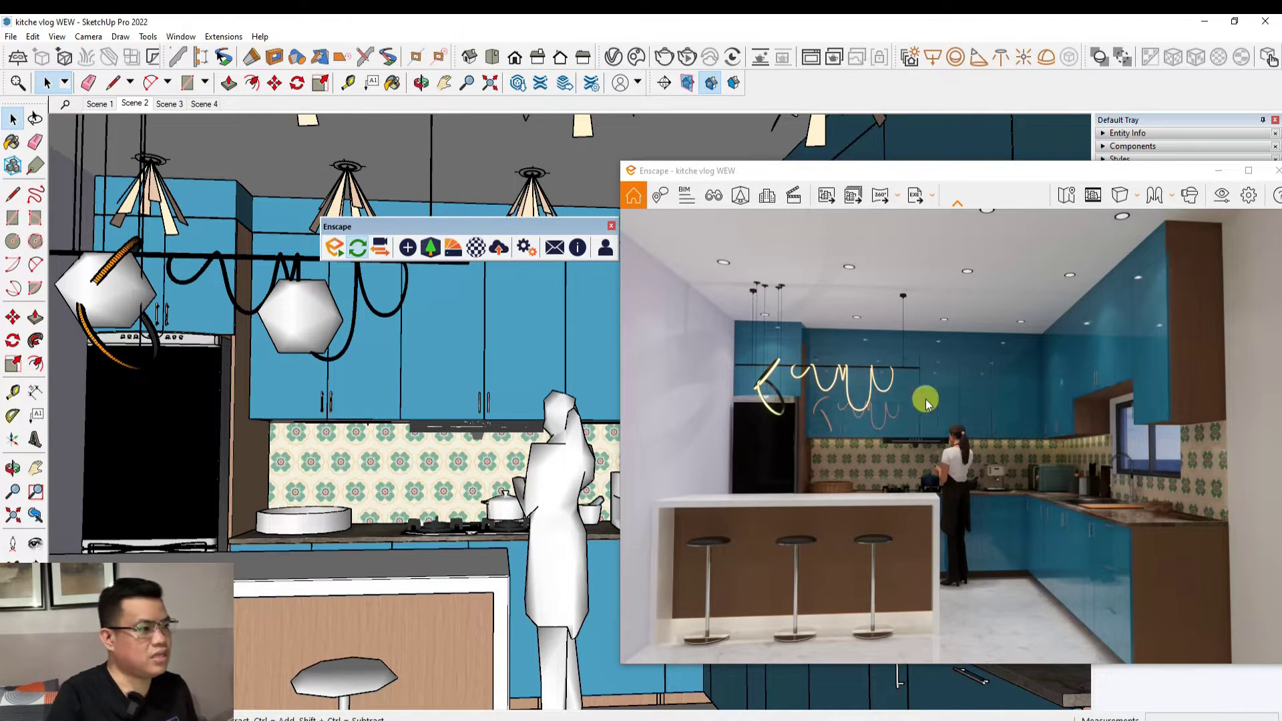
Turn view synchronization back on and check the Enscape view while zooming and orbiting around the stove and the cook figure
click(380, 249)
scroll(507, 450, up, 5)
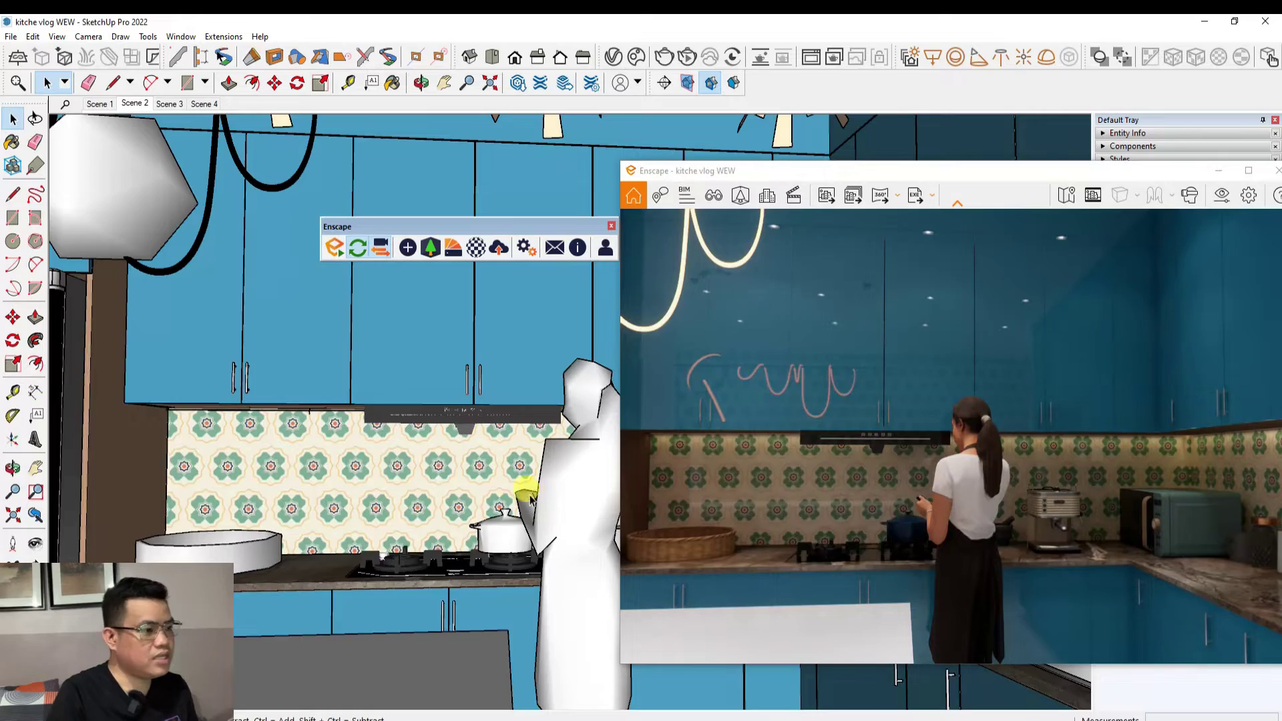
mouse_move(434, 481)
middle_down()
mouse_move(415, 481)
mouse_move(463, 595)
mouse_move(558, 624)
mouse_move(740, 581)
mouse_move(786, 424)
middle_up()
scroll(529, 524, up, 5)
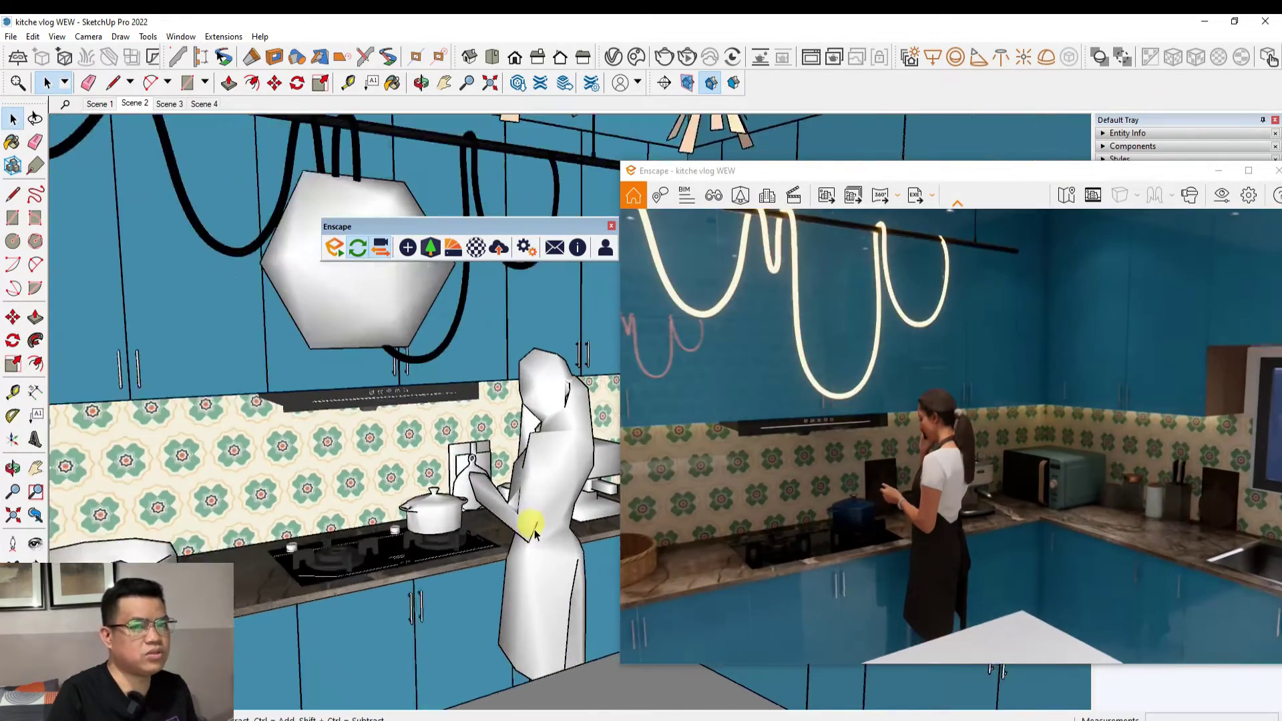
mouse_move(507, 436)
middle_down()
mouse_move(593, 452)
mouse_move(395, 429)
mouse_move(239, 436)
mouse_move(334, 355)
mouse_move(458, 423)
mouse_move(396, 442)
middle_up()
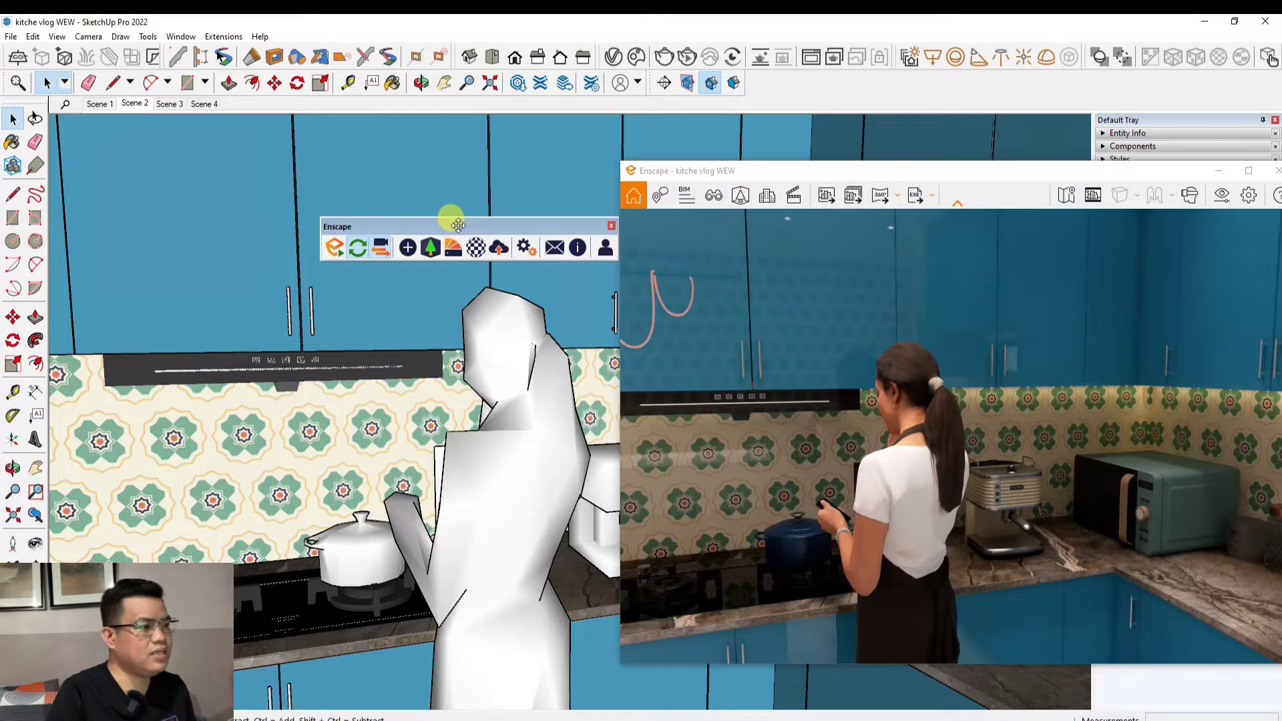
Review the light source, sound source and linked model options in the Enscape Objects window, and close it
drag(458, 225, 467, 199)
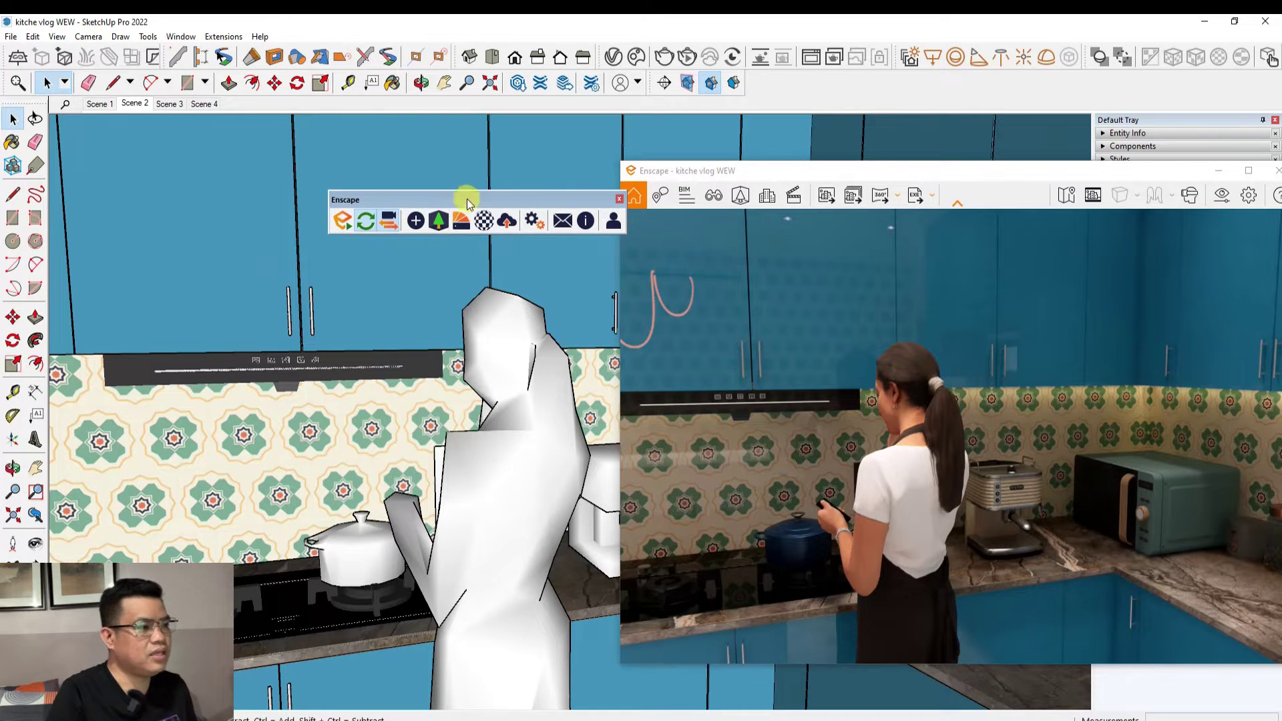
click(416, 222)
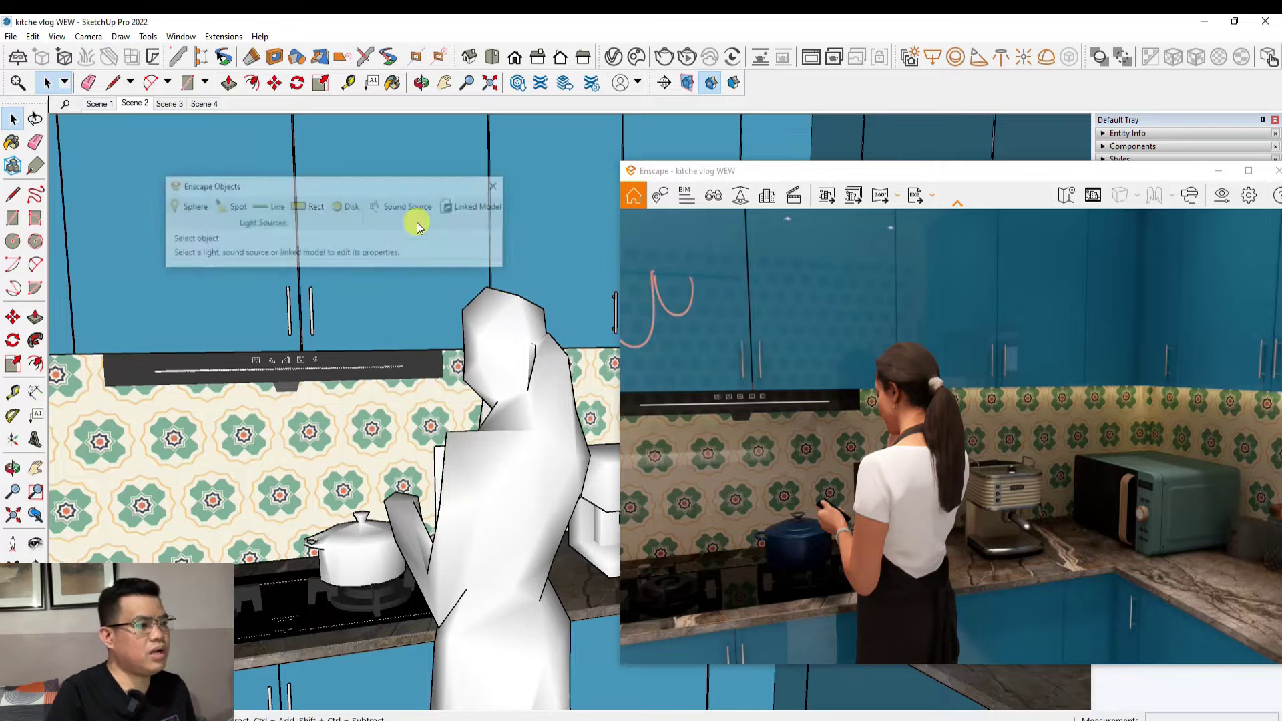
drag(376, 187, 516, 279)
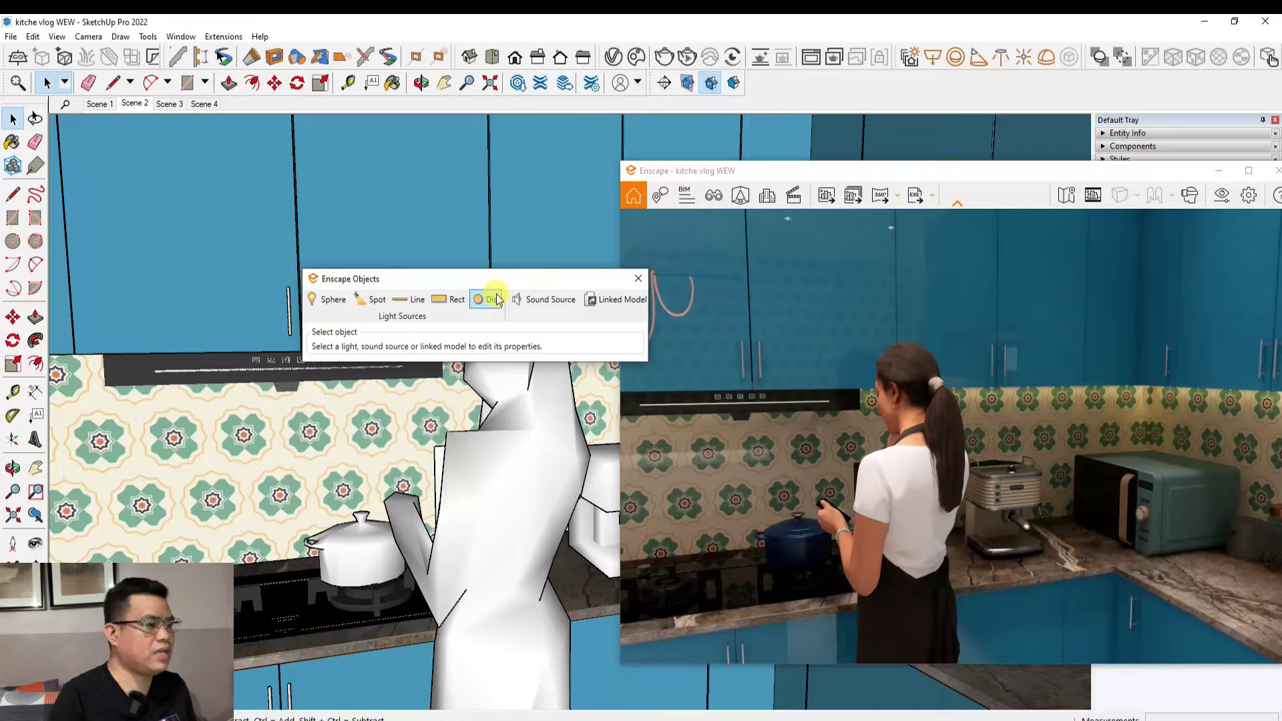
drag(494, 284, 498, 220)
mouse_move(372, 350)
middle_down()
mouse_move(493, 624)
mouse_move(481, 615)
middle_up()
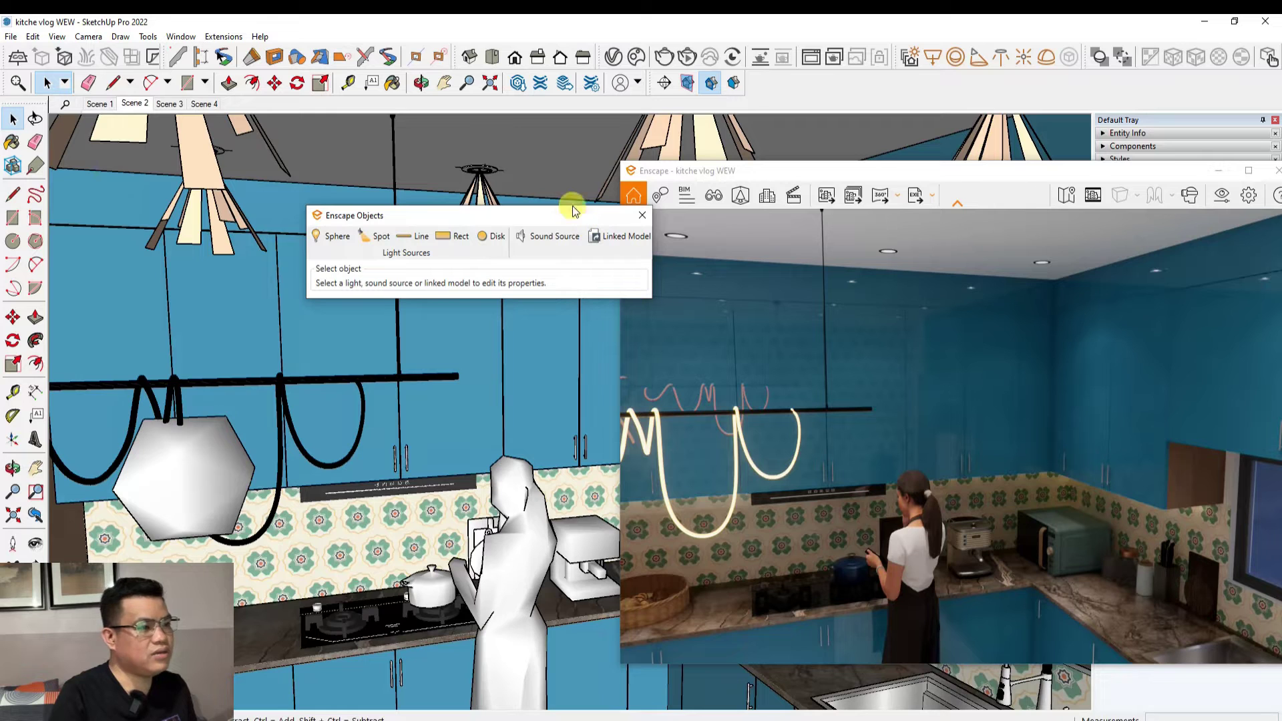
click(640, 220)
click(414, 254)
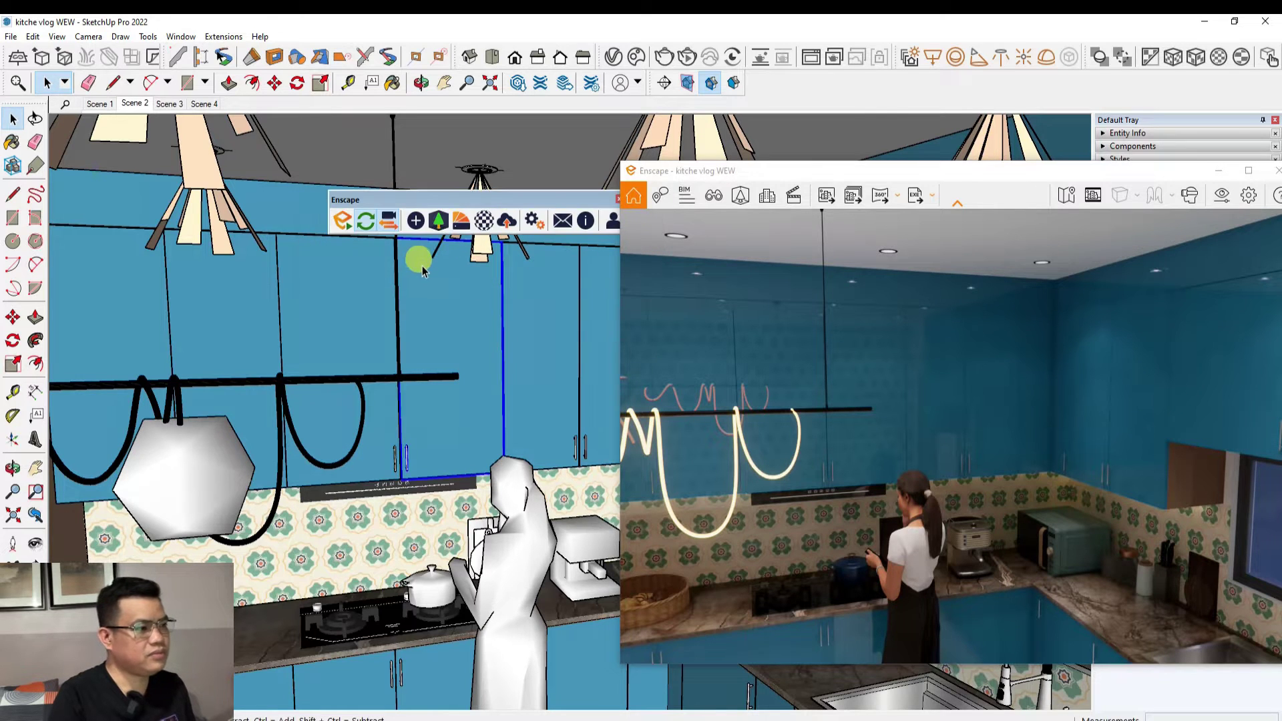
Open the Enscape asset library as a non-maximized window and minimize the VLOG 57 folder window behind it
click(438, 223)
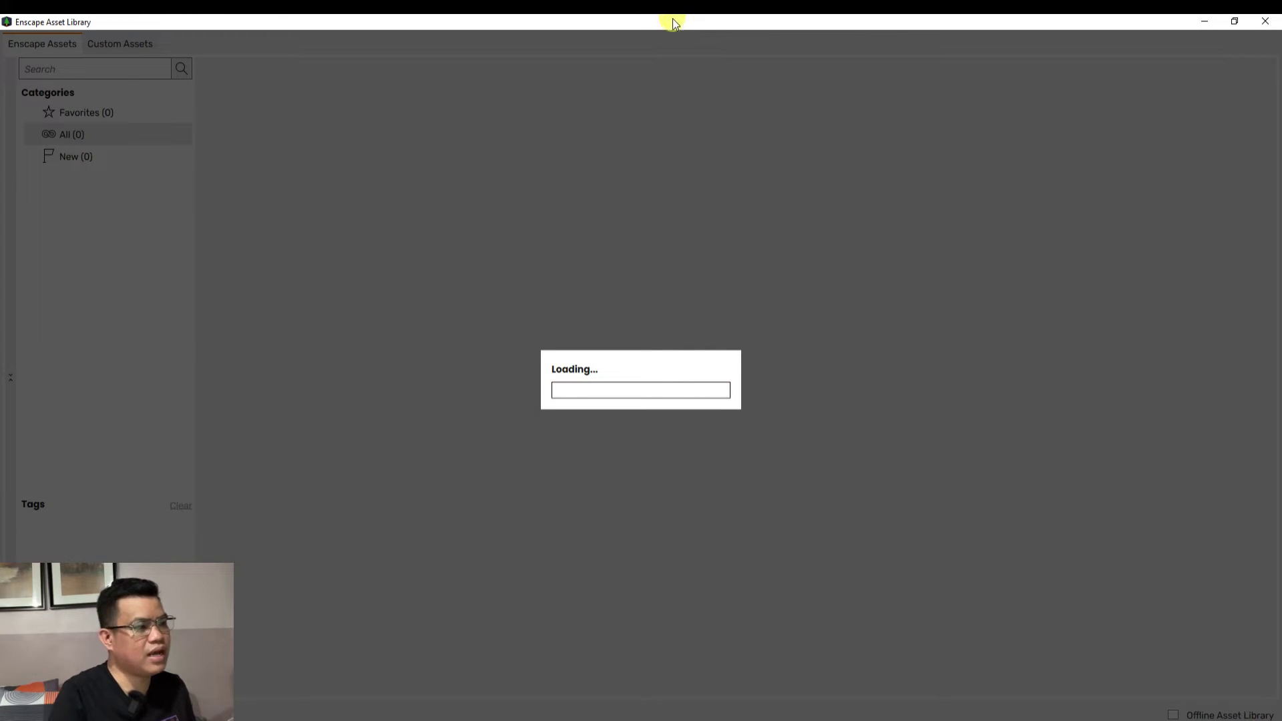
double_click(651, 20)
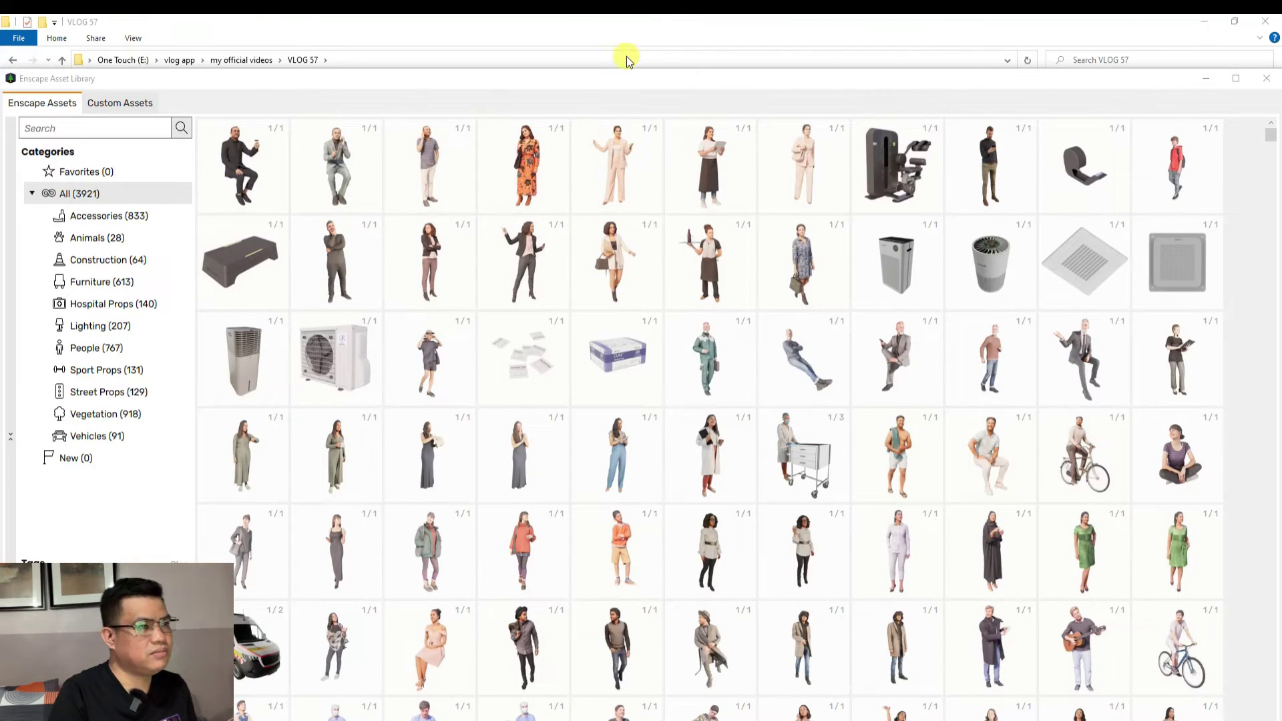
double_click(626, 20)
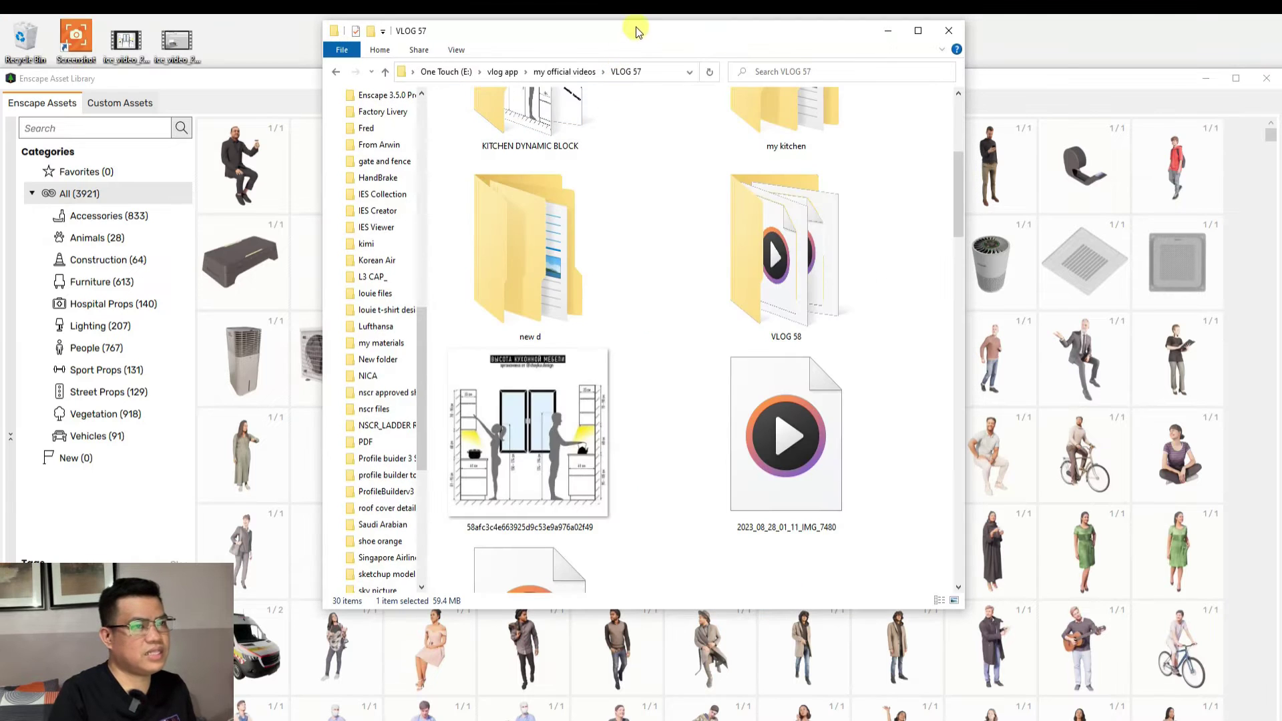
click(889, 30)
Narrow the asset library window to four asset columns and place it between the SketchUp model and the render window
mouse_move(693, 83)
mouse_down()
mouse_move(651, 246)
mouse_move(697, 212)
mouse_move(783, 62)
mouse_move(747, 472)
mouse_up()
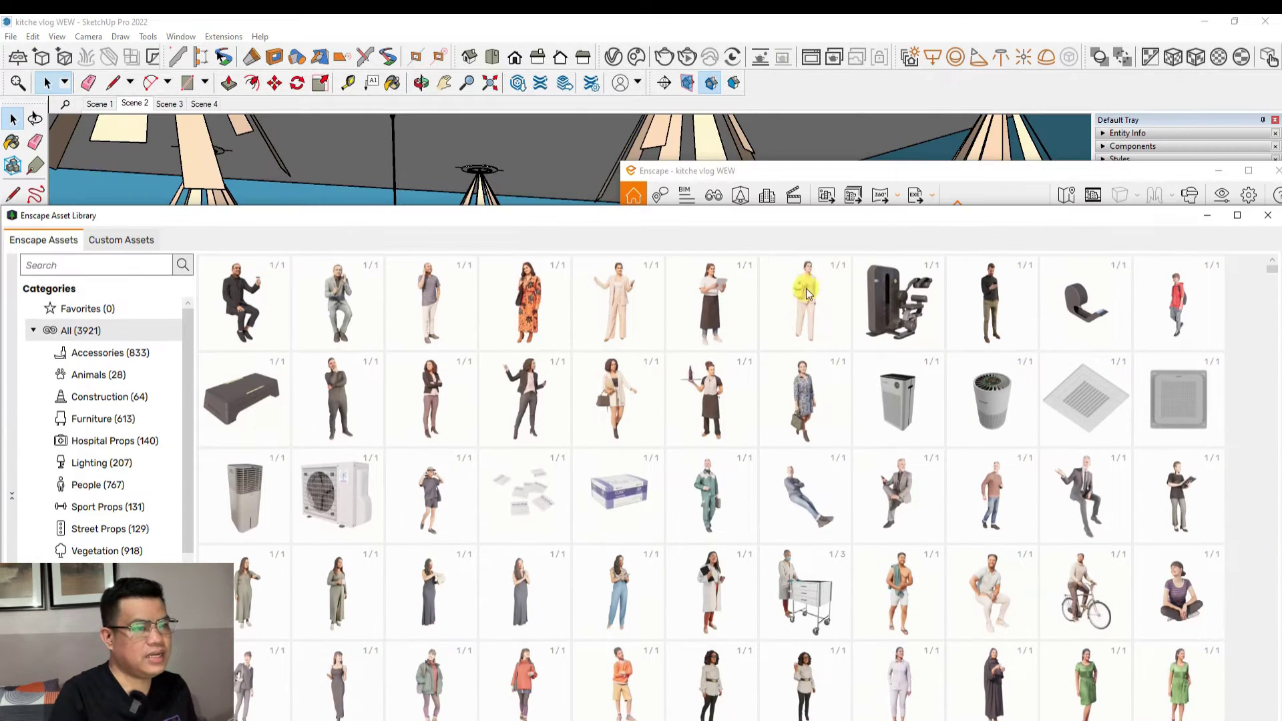
drag(840, 220, 755, 103)
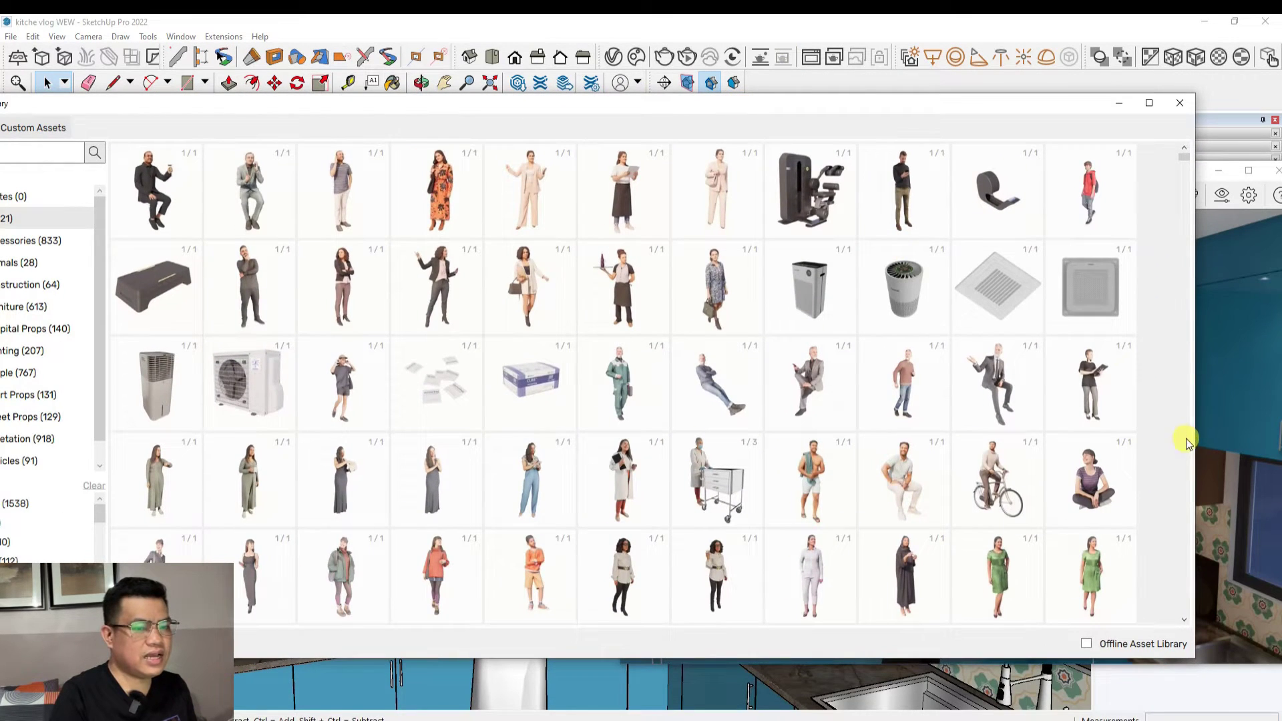
drag(1194, 431, 504, 454)
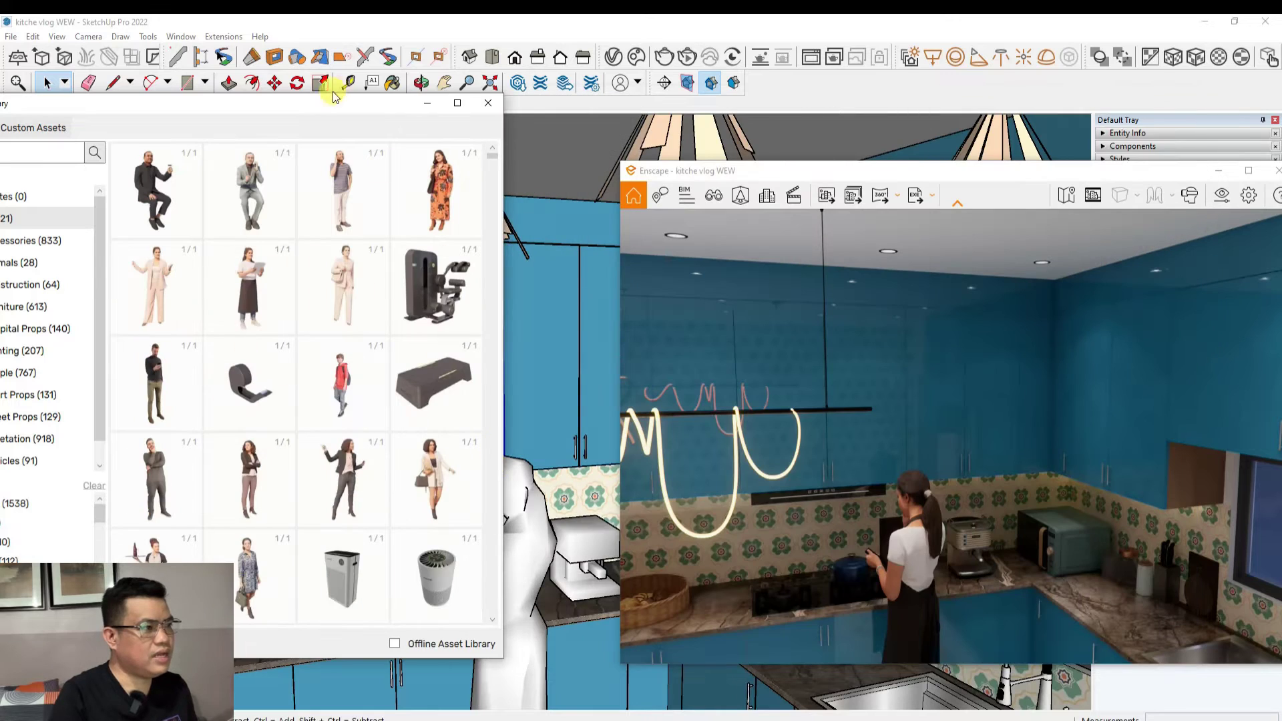
mouse_move(314, 103)
mouse_down()
mouse_move(904, 241)
mouse_move(716, 94)
mouse_move(707, 111)
mouse_up()
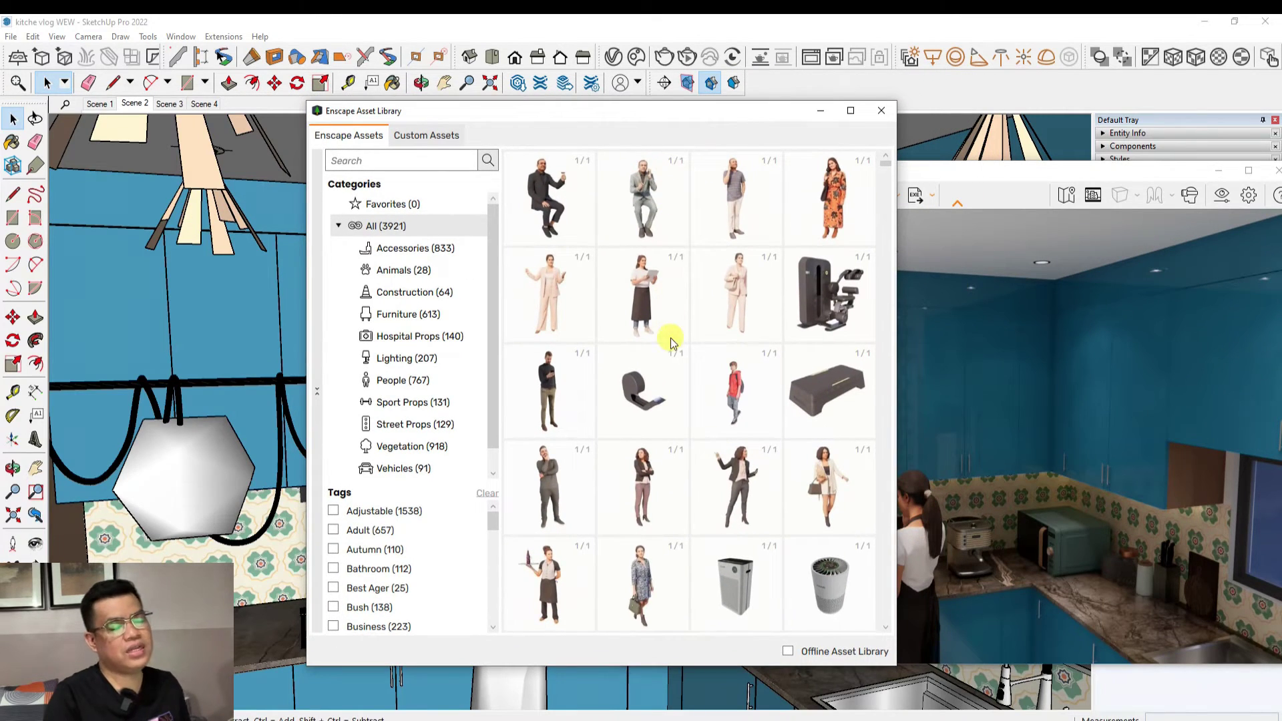
Browse the Accessories and Animals categories of the Enscape asset library
click(399, 248)
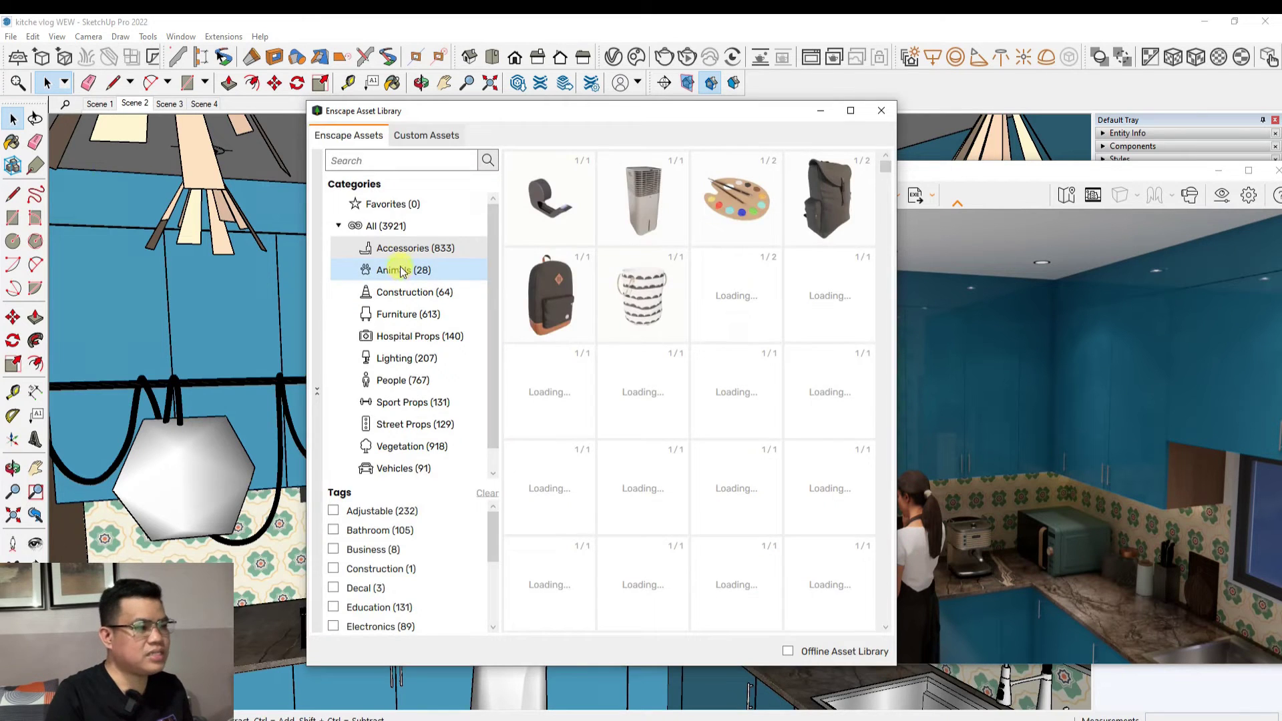
click(402, 270)
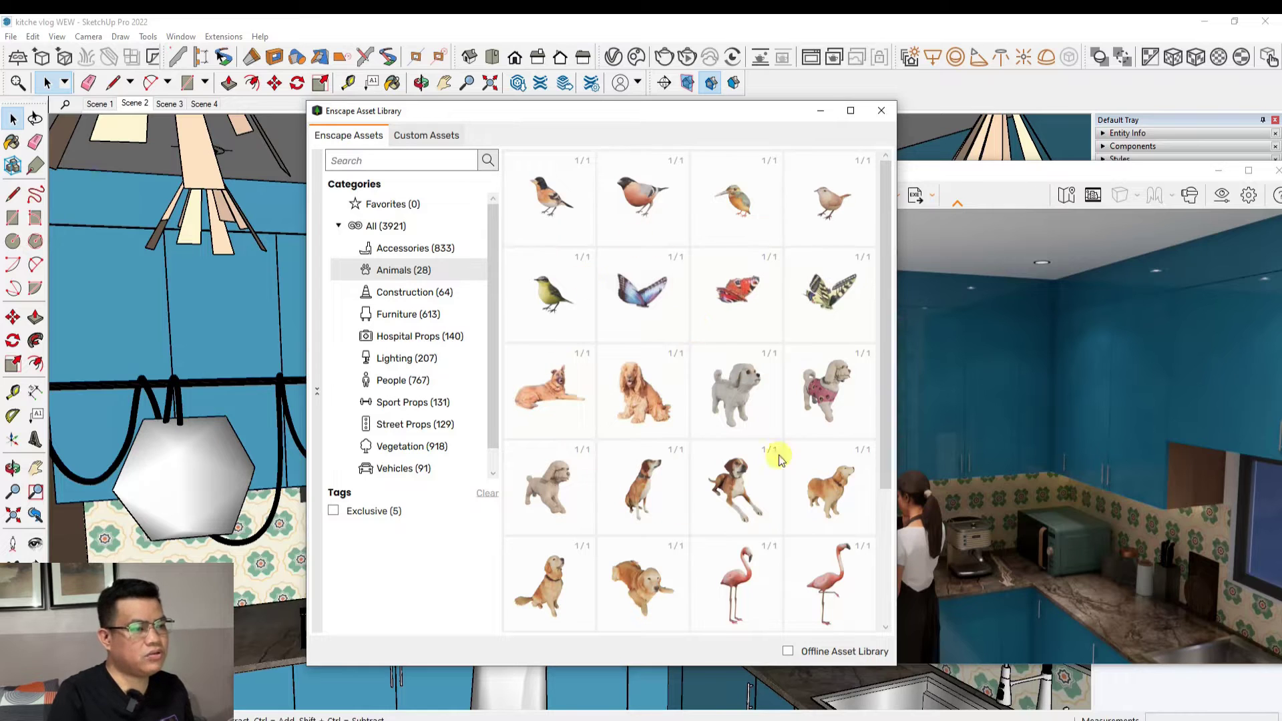
scroll(760, 511, down, 5)
scroll(739, 523, up, 5)
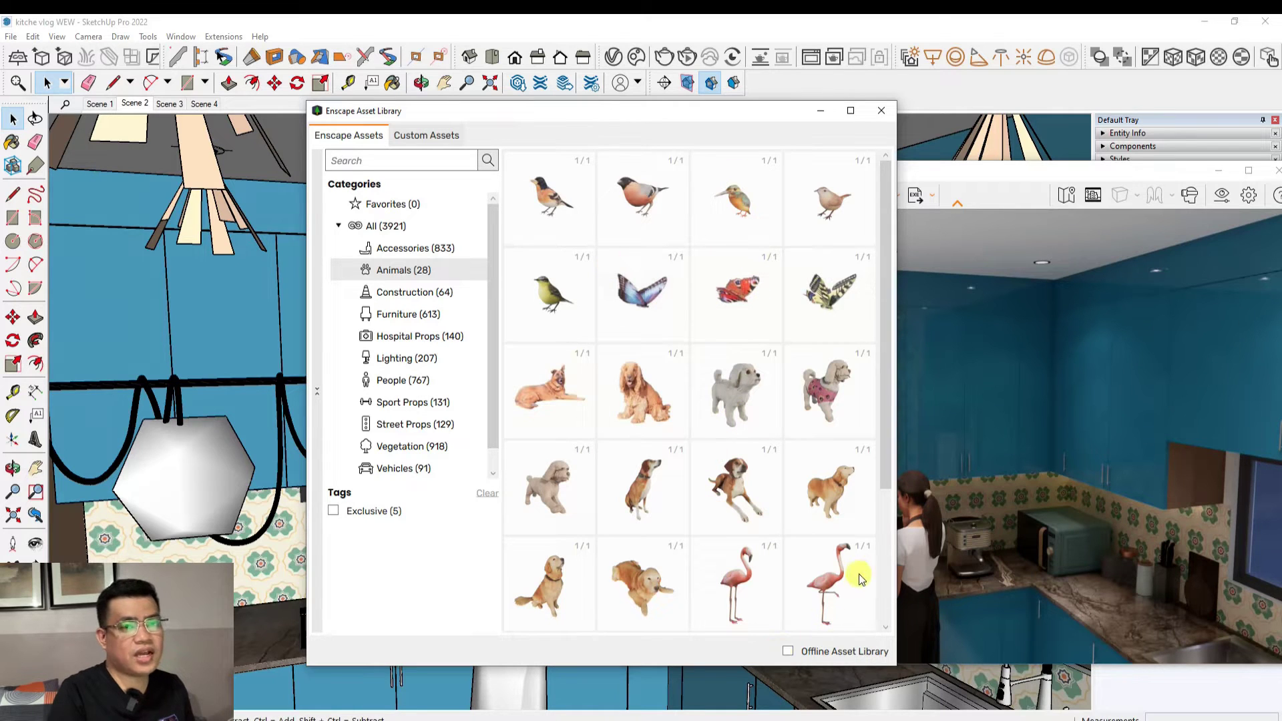
Inspect the offline asset directory E:\Asset Library 3.4, start downloading the offline asset library, and cancel the download
click(788, 653)
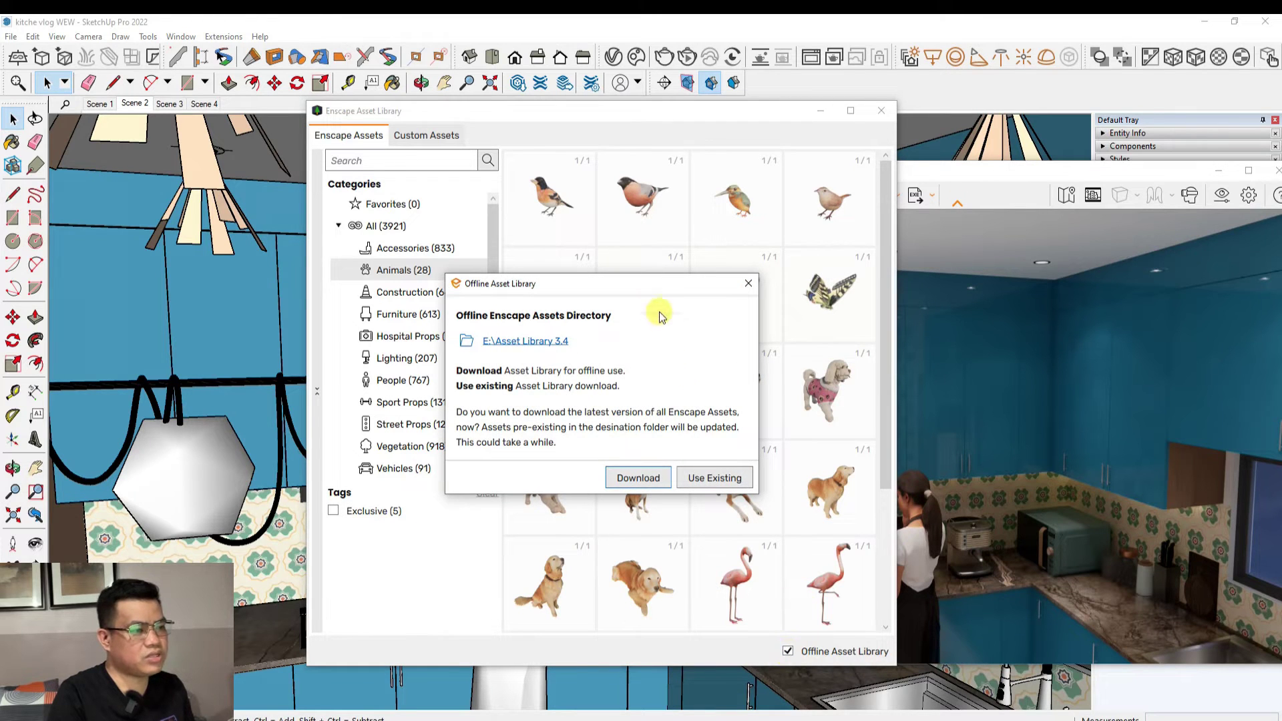
drag(658, 287, 701, 272)
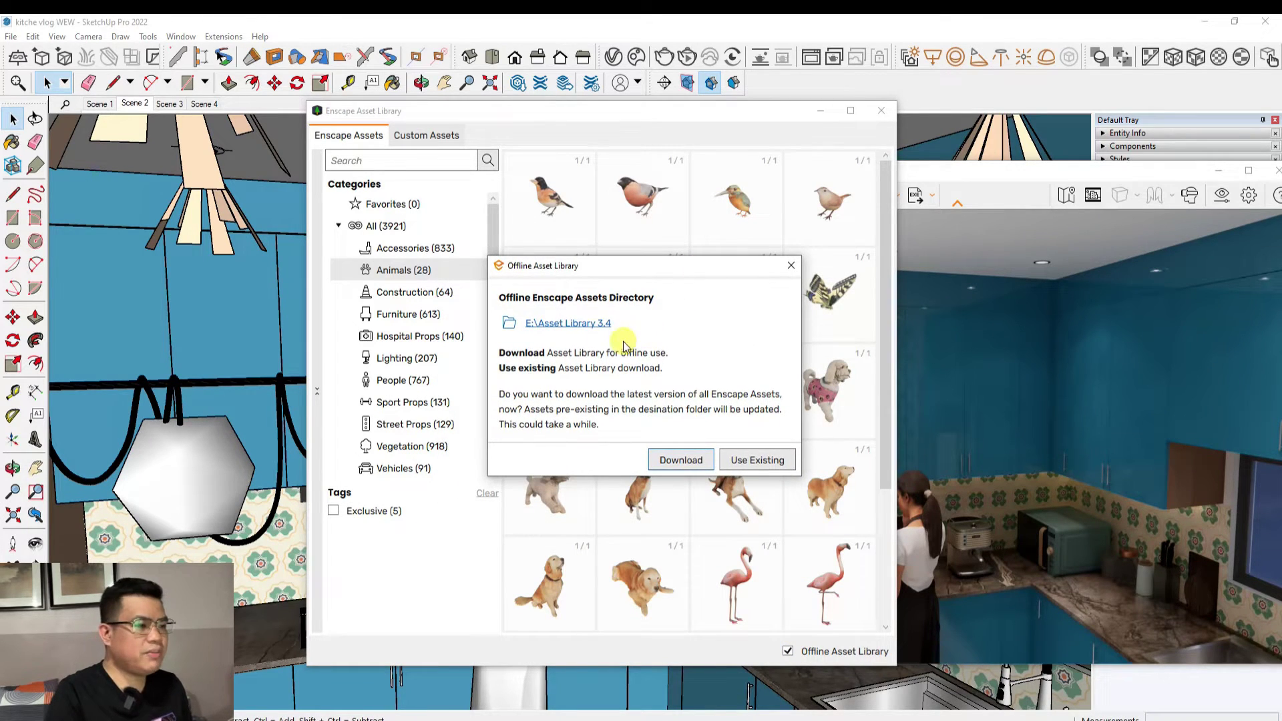
click(578, 324)
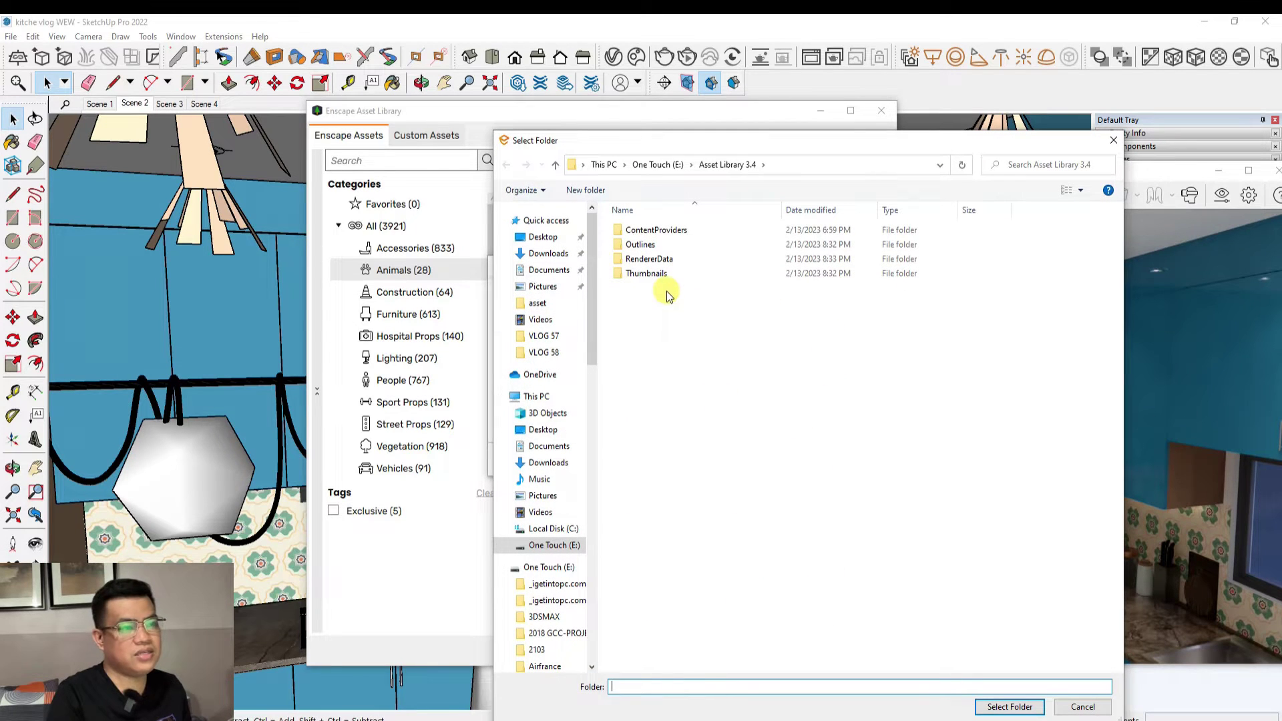
click(1114, 139)
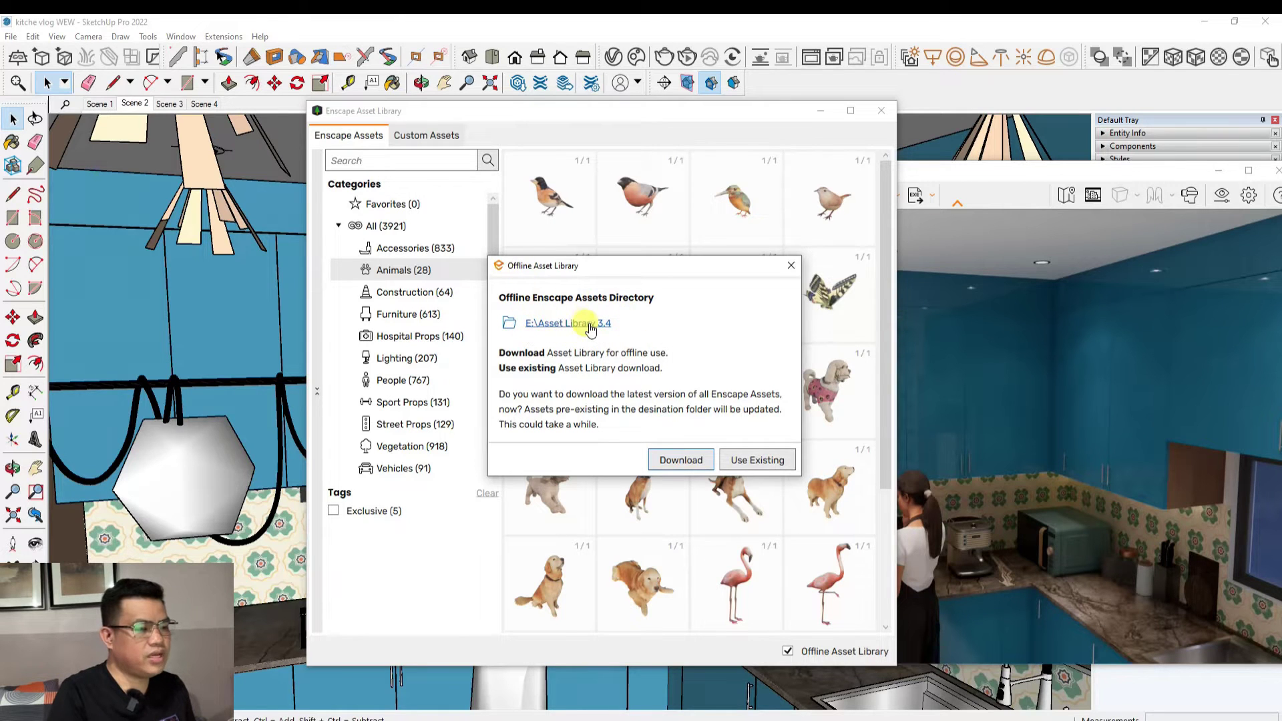
click(690, 462)
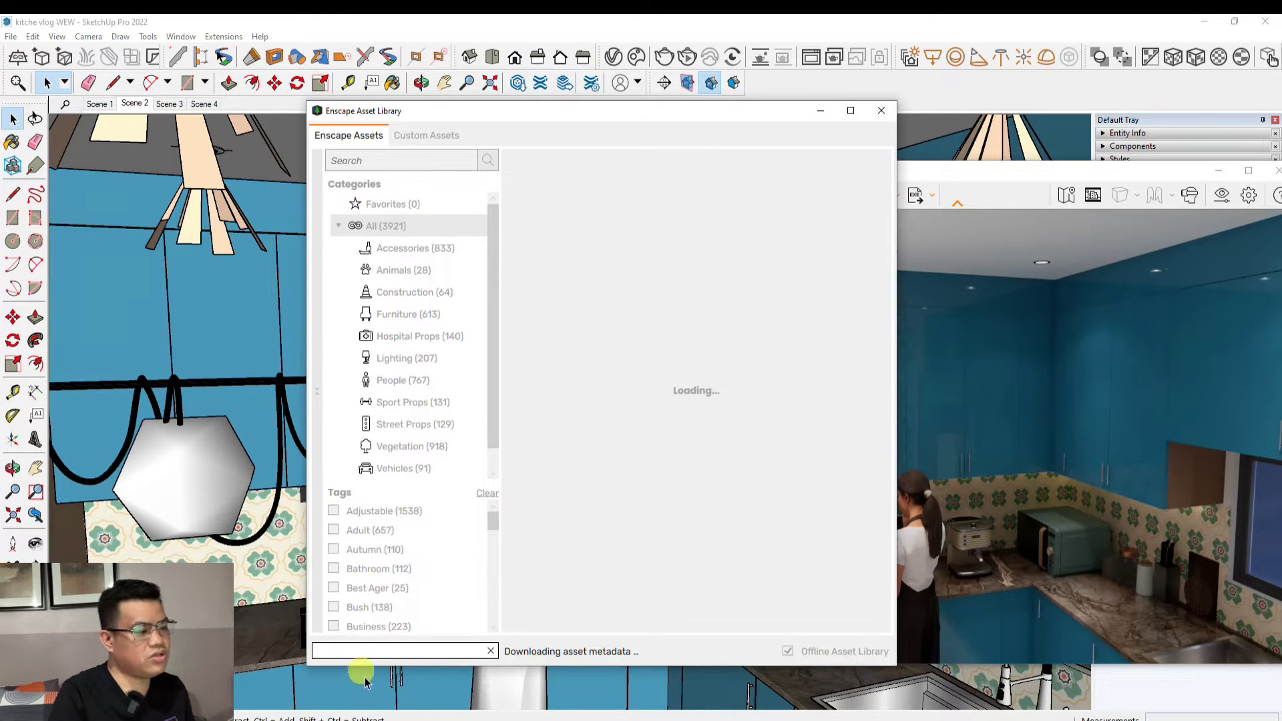
click(491, 653)
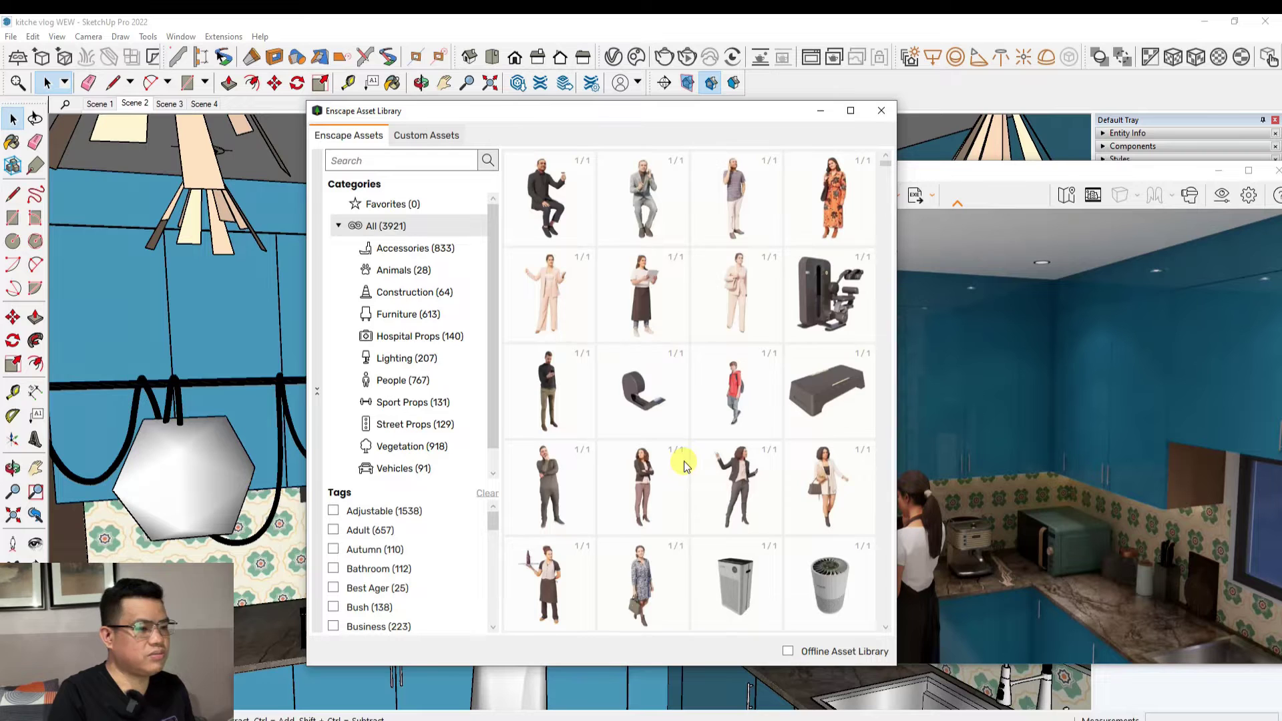
Browse the Accessories, Animals and Vegetation categories of the Enscape asset library, and close the library
scroll(685, 461, down, 10)
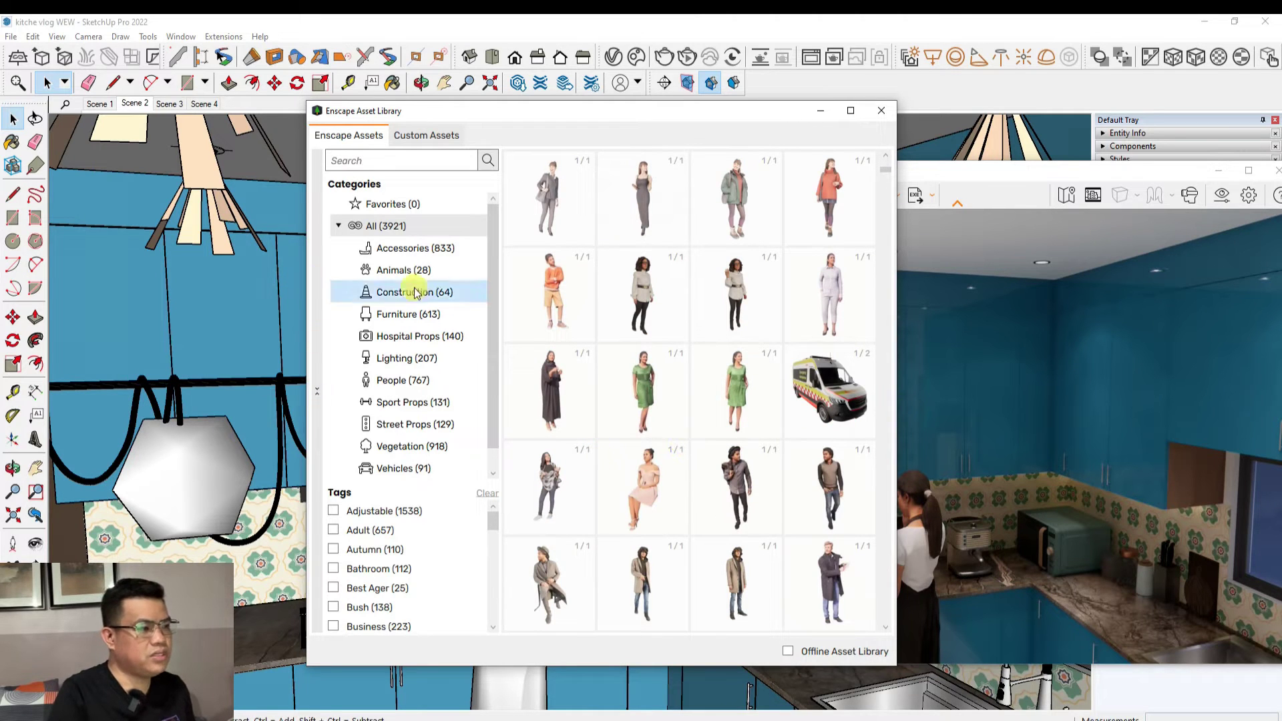
click(410, 249)
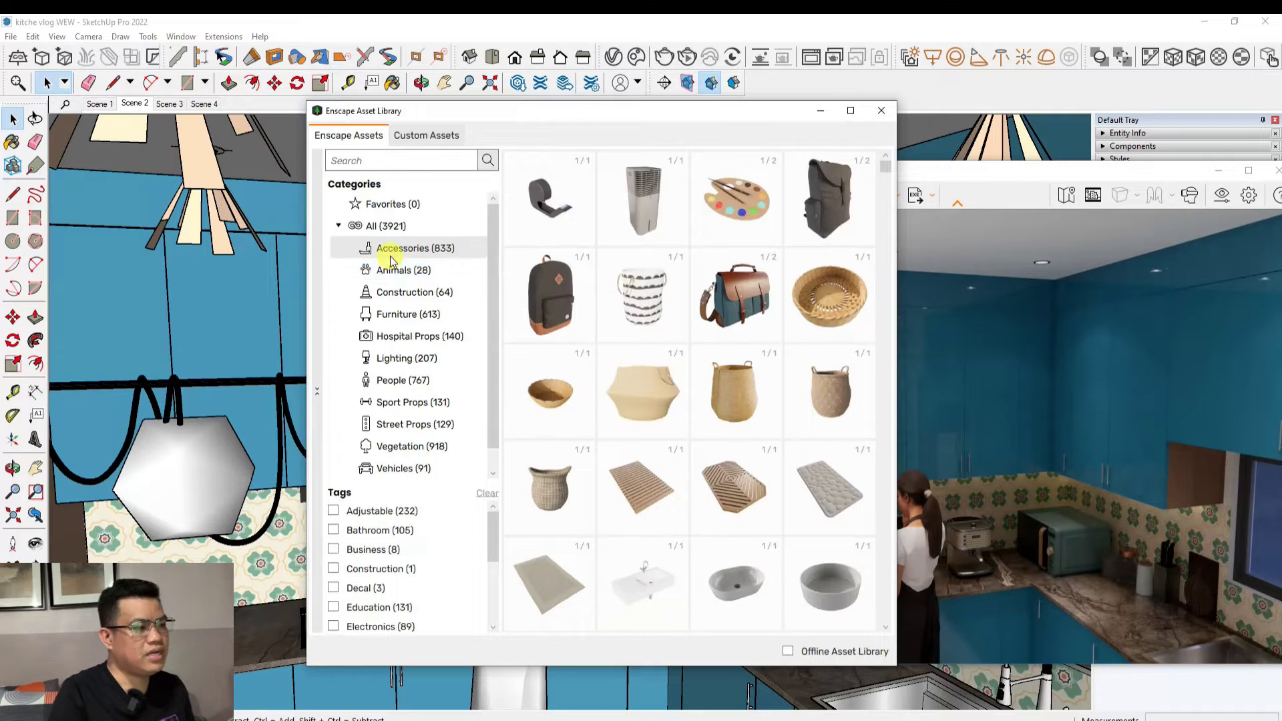
click(381, 268)
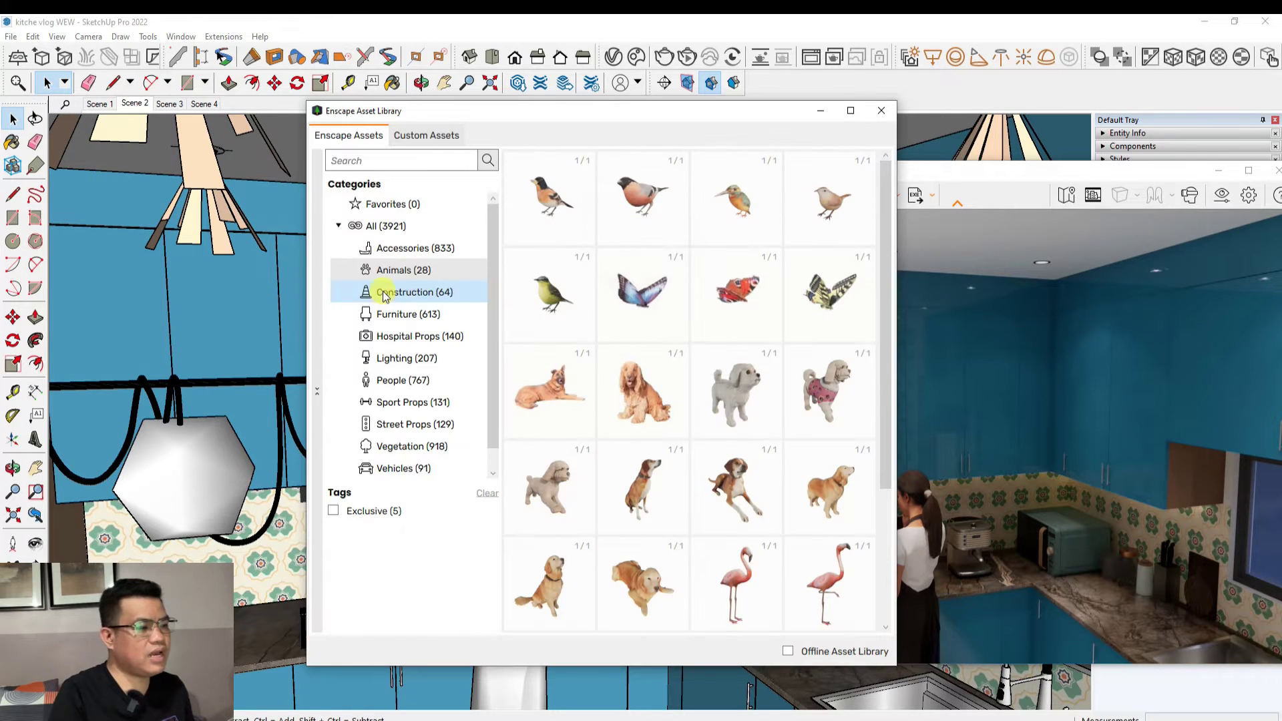
click(396, 446)
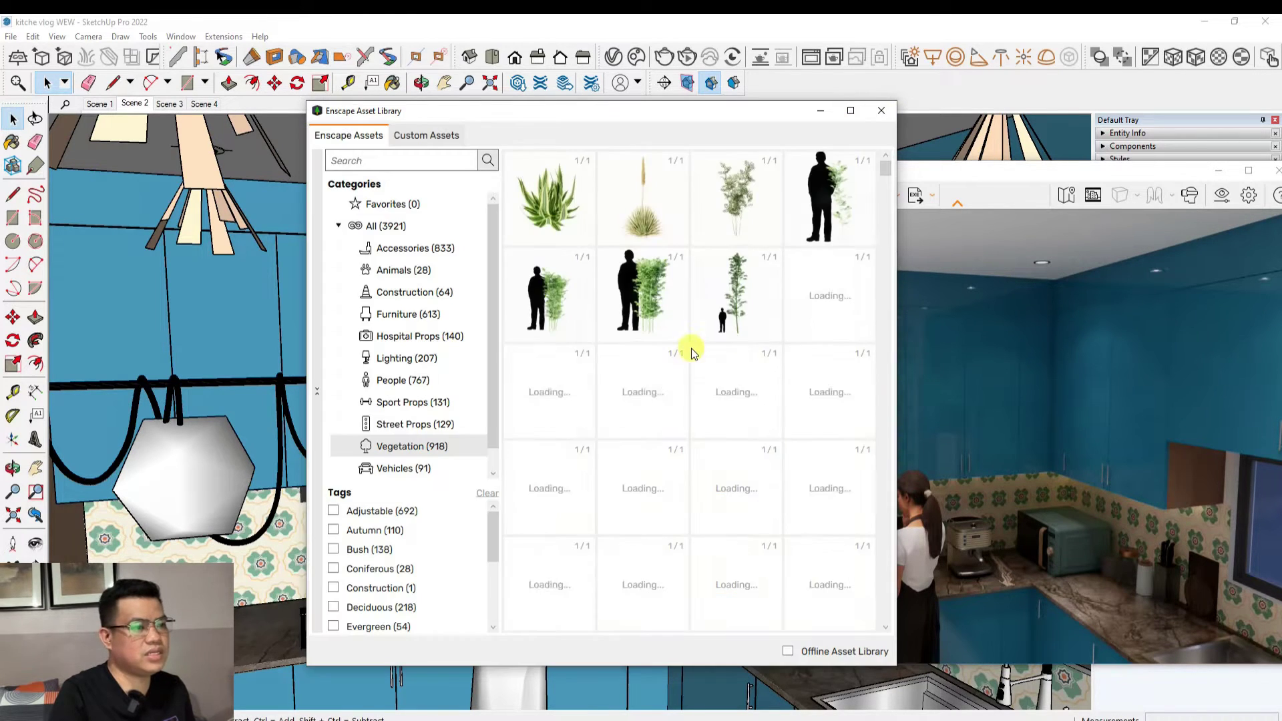
scroll(701, 471, down, 3)
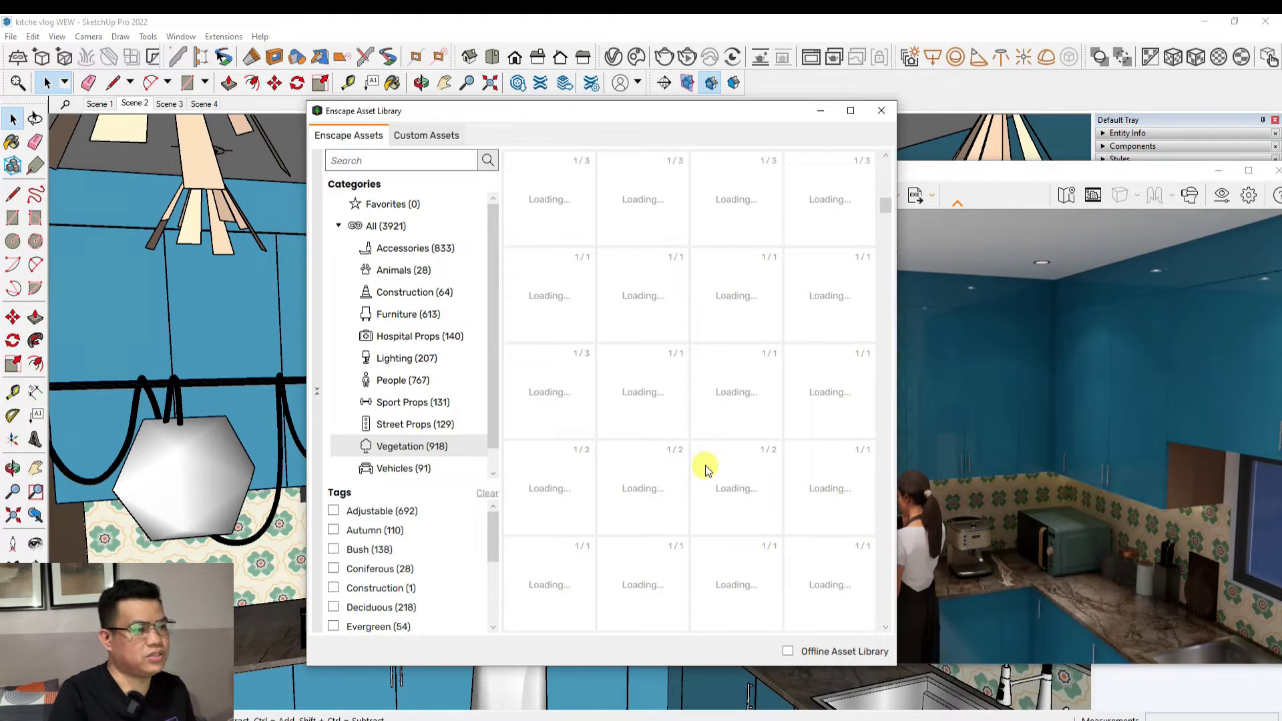
scroll(728, 500, up, 3)
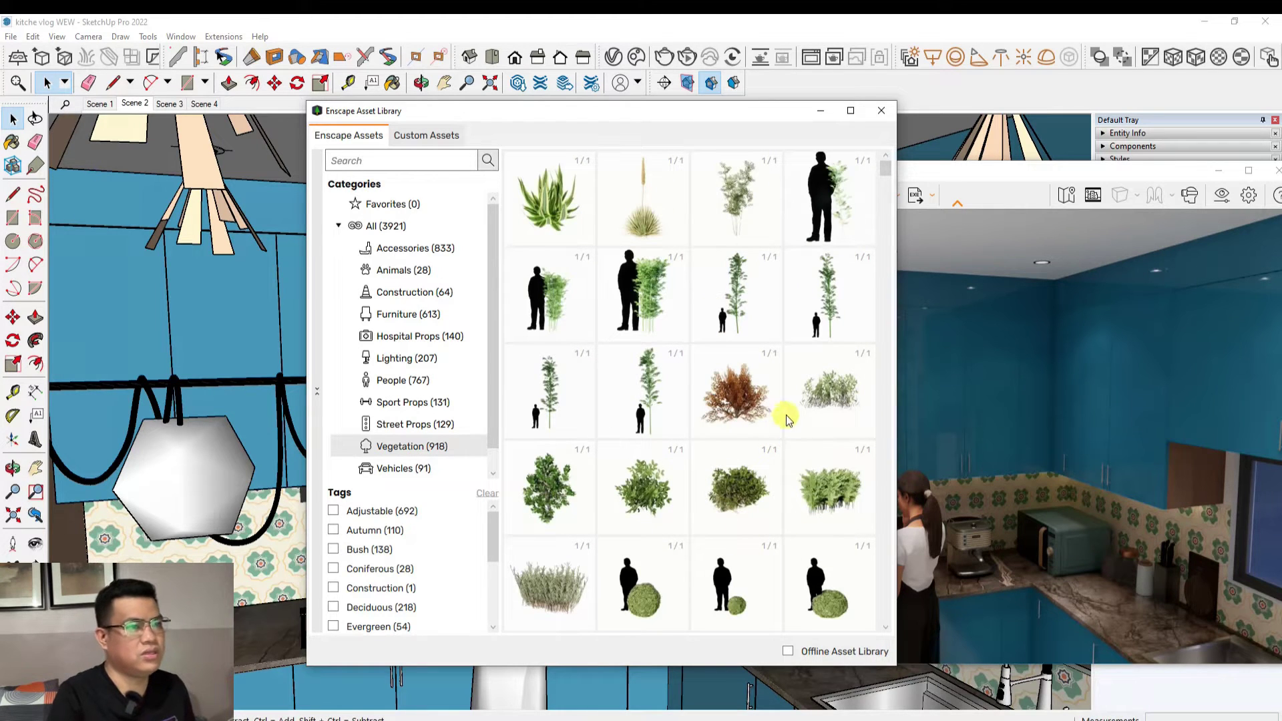
click(882, 110)
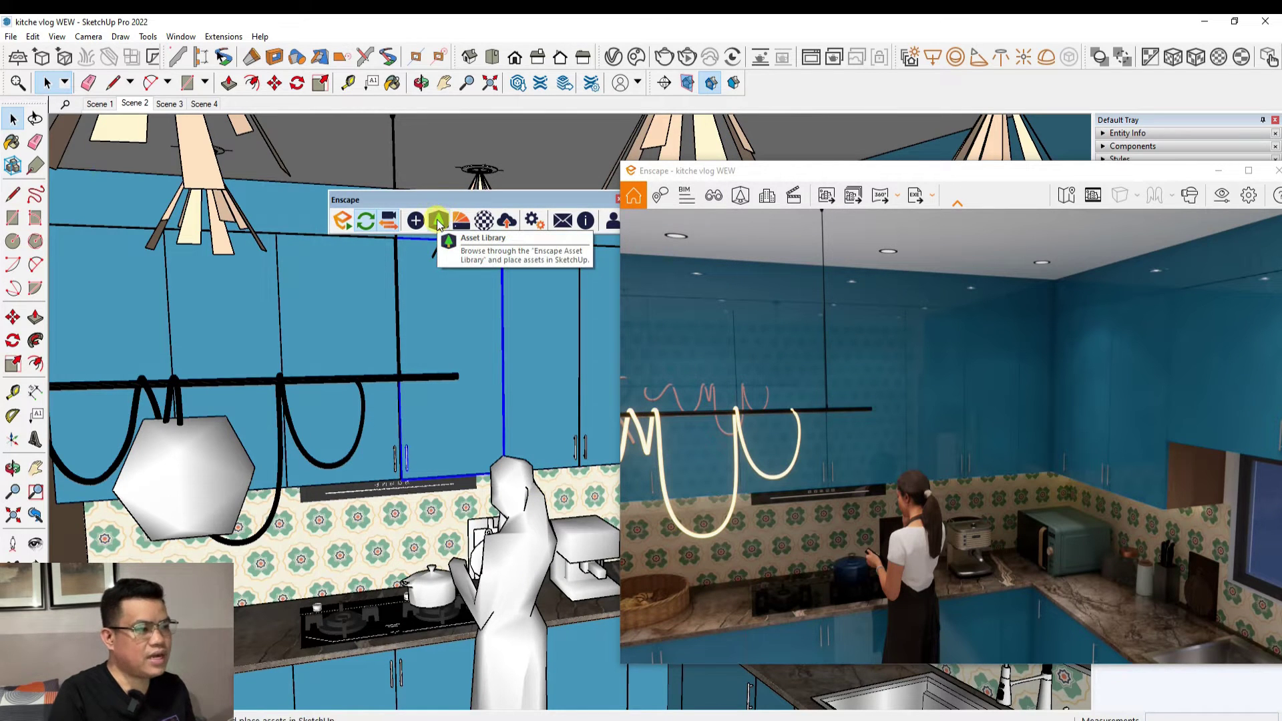
Open the Enscape Material Library and browse the full list and the Concrete, Grounds and Metals categories, closing the library when done
drag(466, 200, 387, 204)
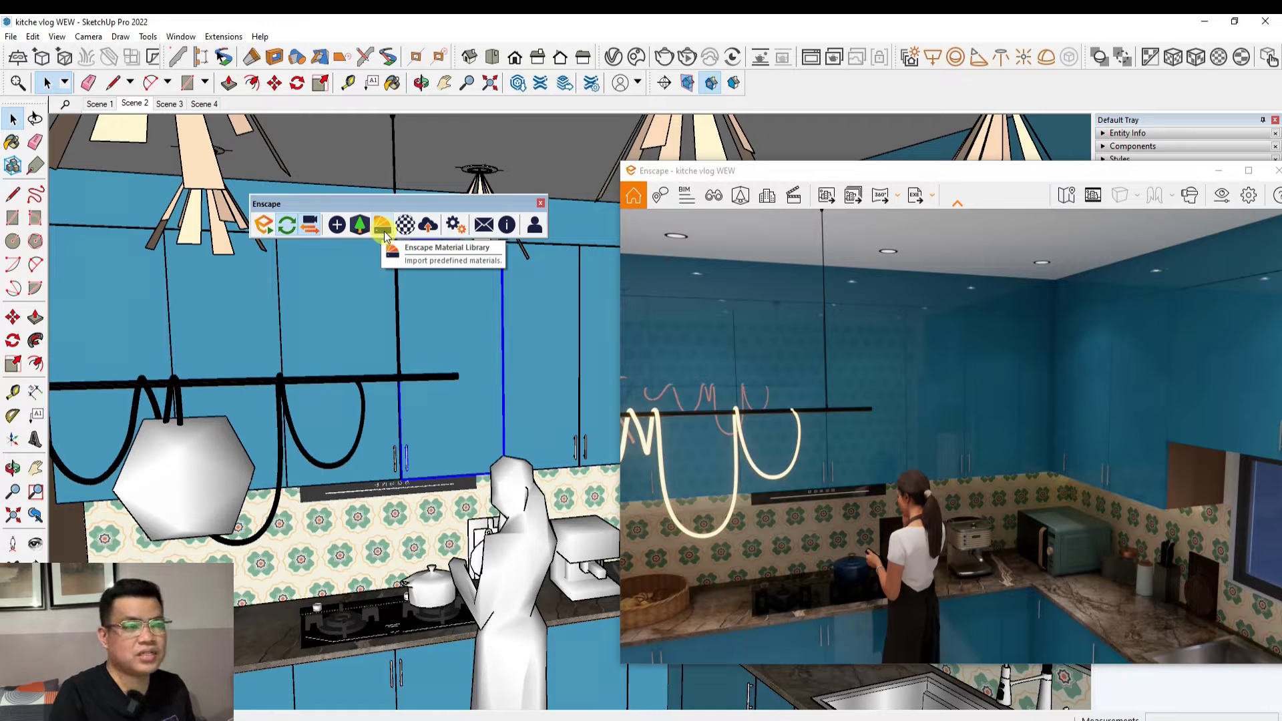
click(384, 227)
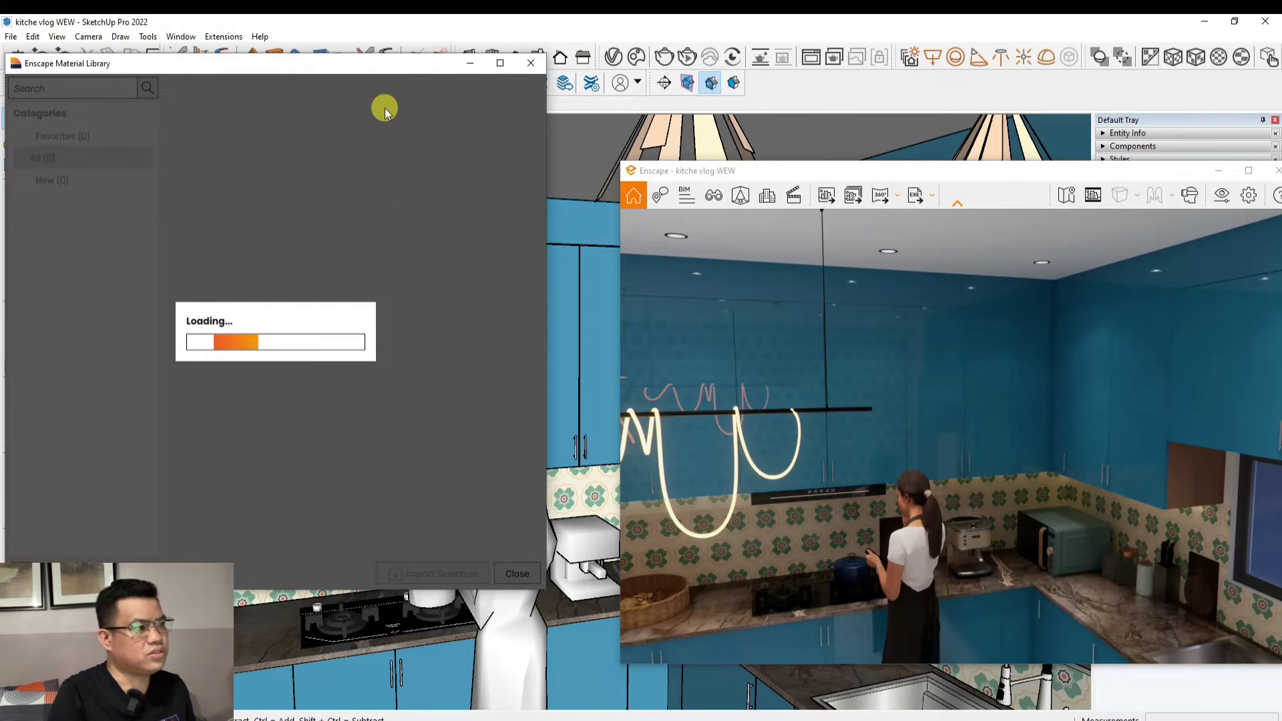
drag(488, 85, 572, 50)
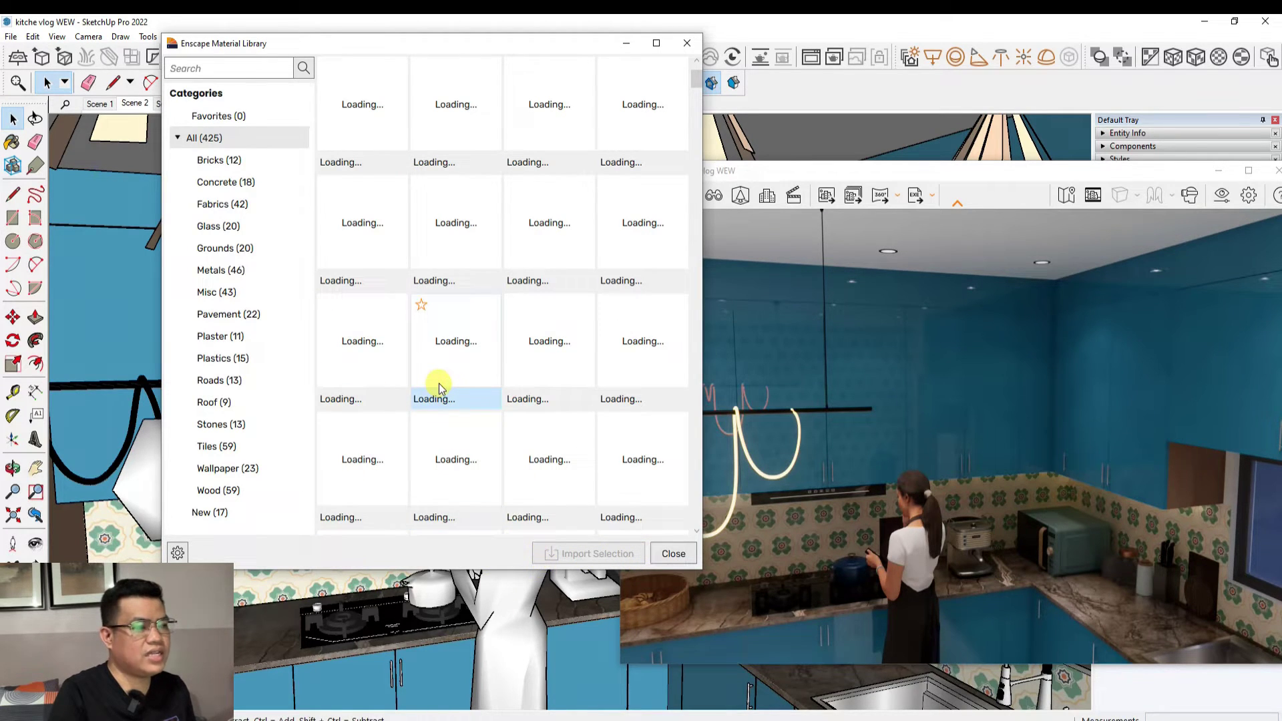
scroll(447, 390, down, 2)
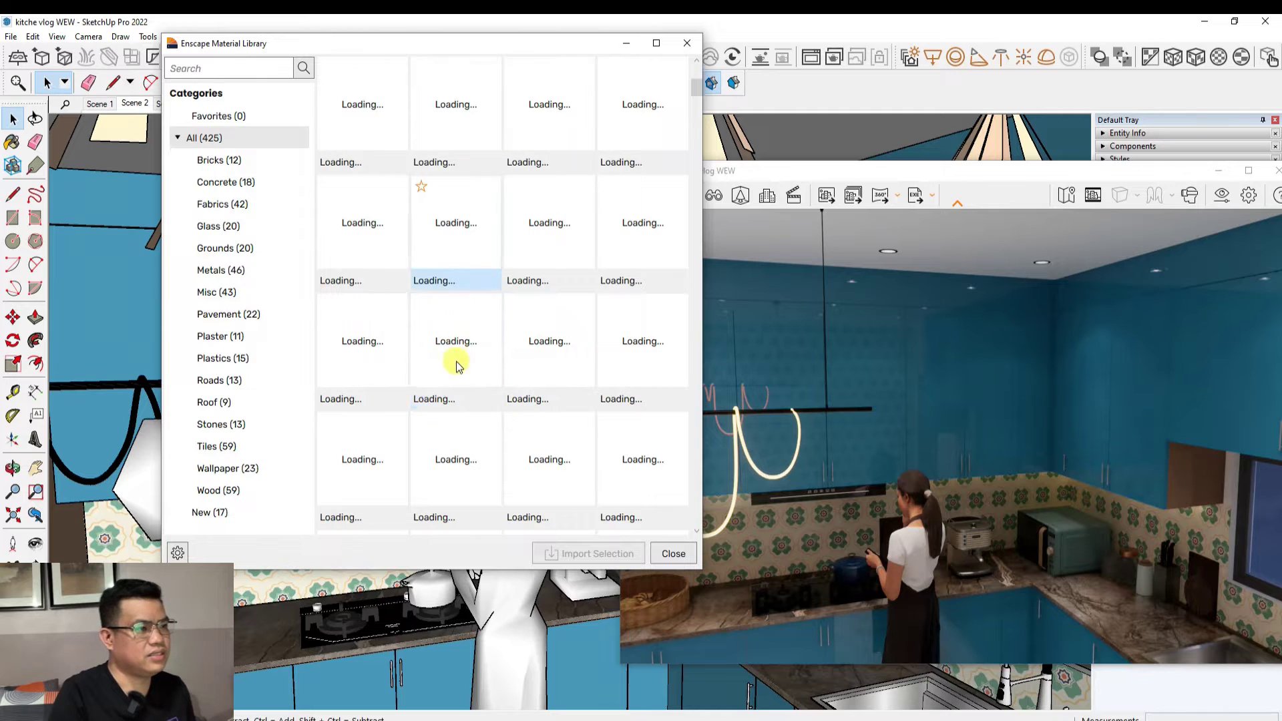
scroll(448, 395, down, 2)
click(217, 182)
click(225, 248)
click(224, 274)
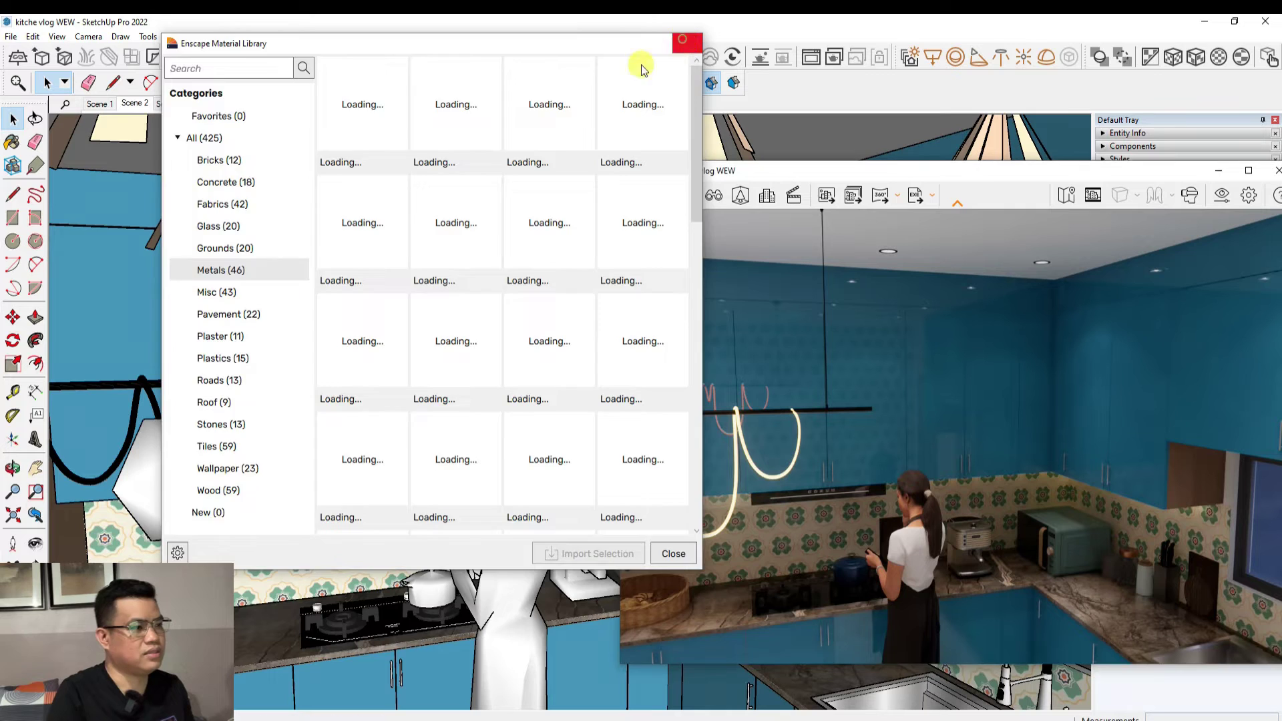
click(688, 43)
click(346, 422)
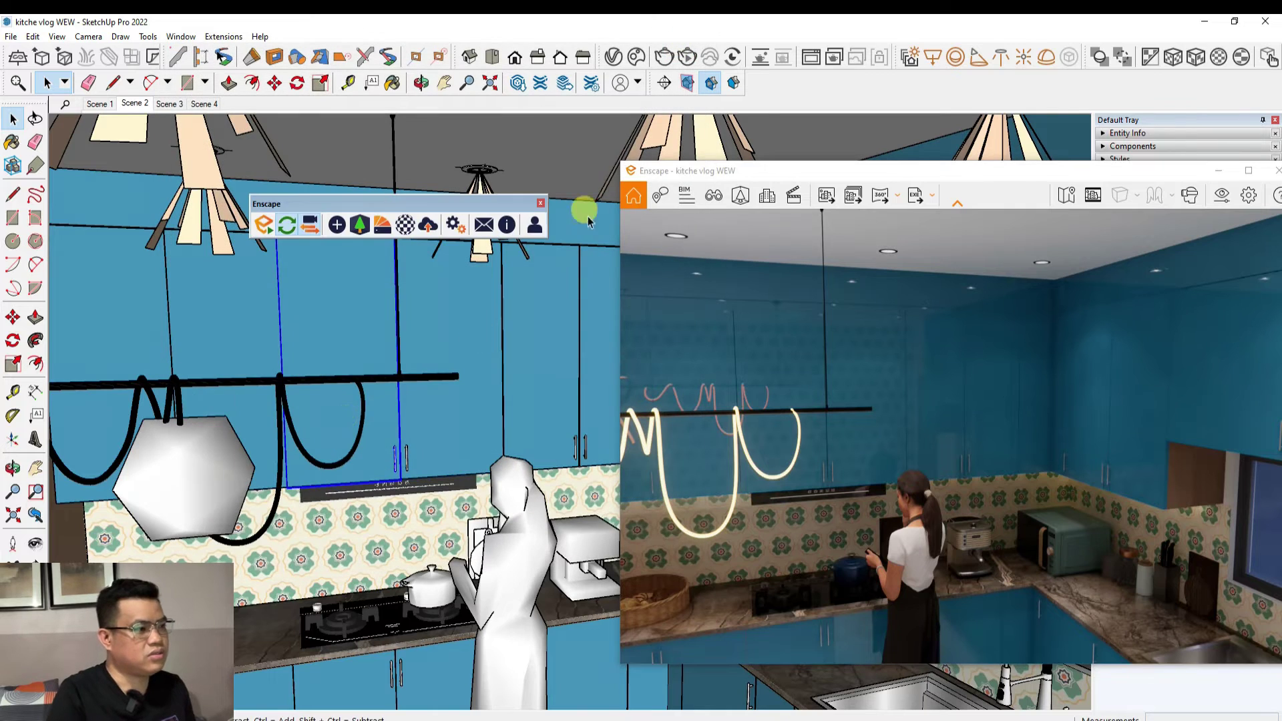
Open the Enscape Material Editor, place it clear of the render view to inspect its material list, and close it
click(408, 226)
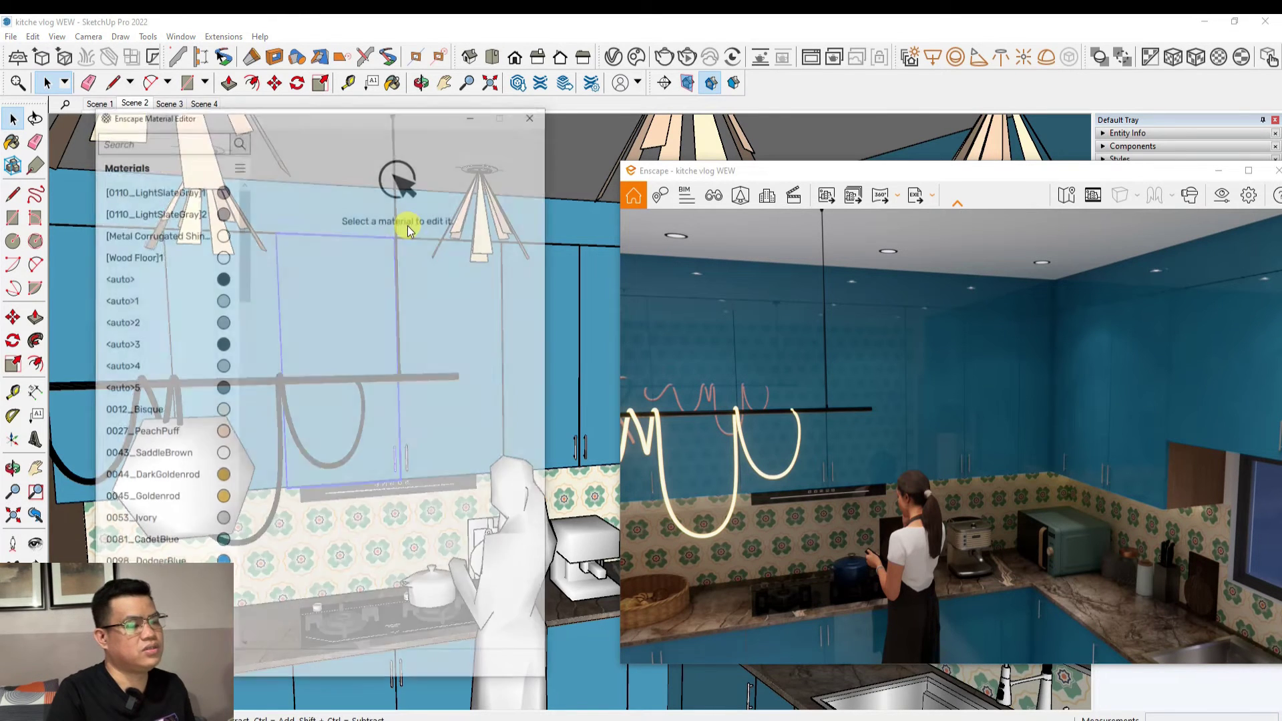
drag(361, 123, 512, 127)
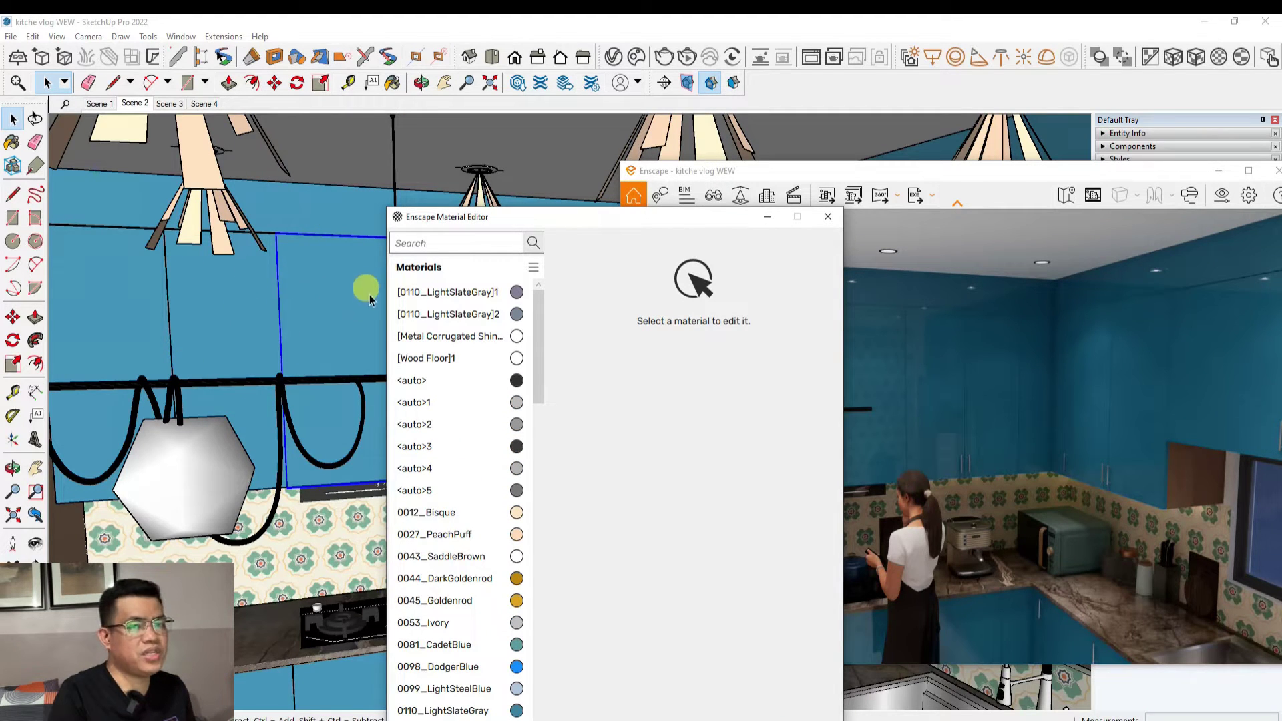
drag(581, 222, 466, 109)
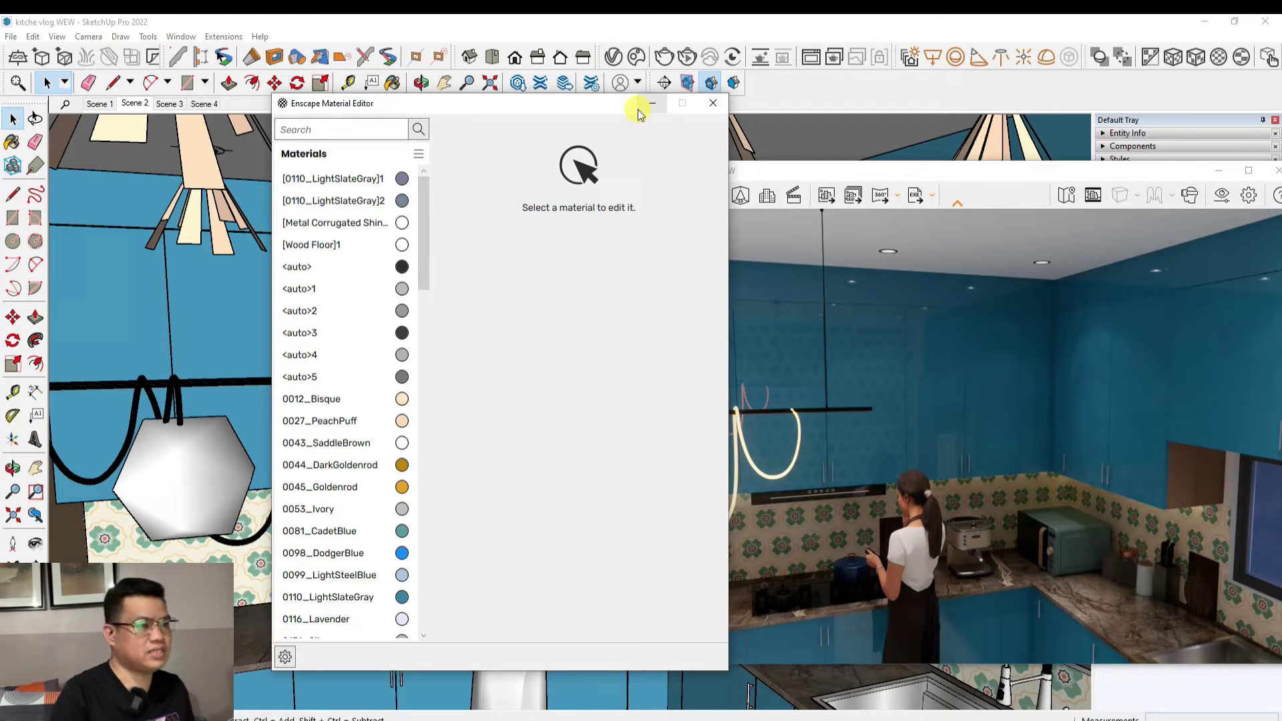
click(705, 105)
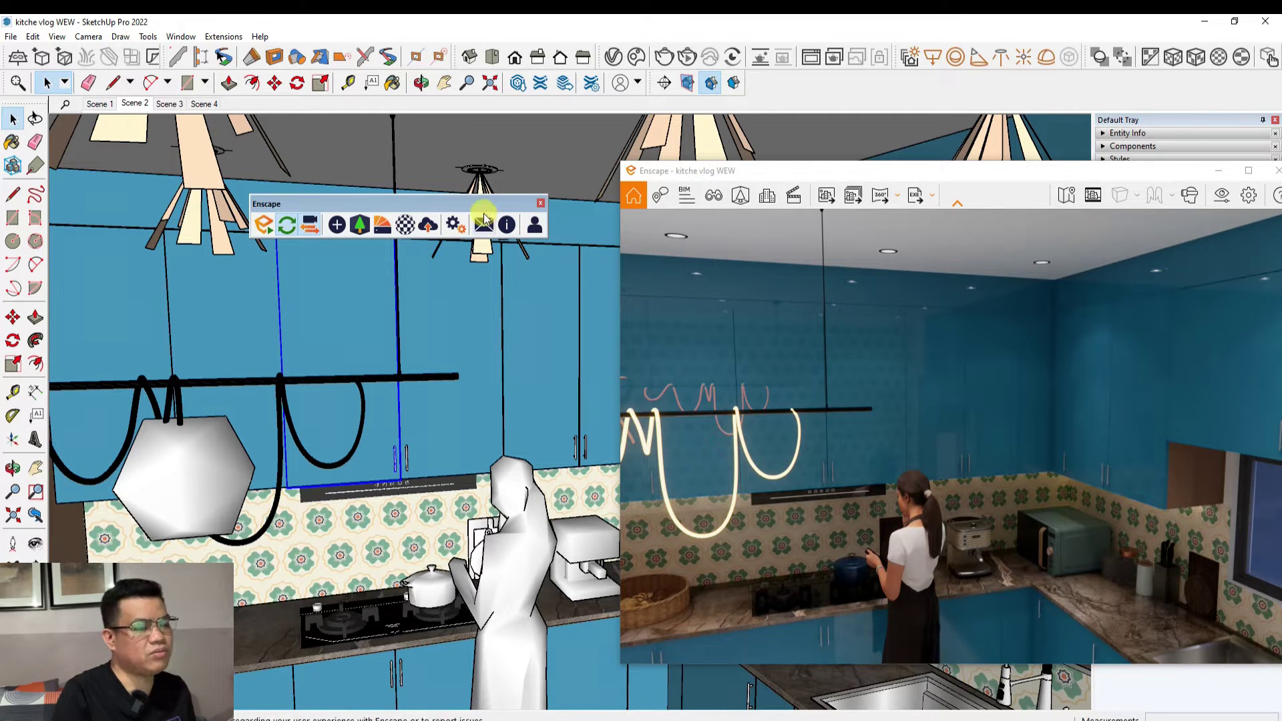
Move the Enscape toolbar up over the model's ceiling area and maximize the Enscape render window
drag(394, 203, 408, 169)
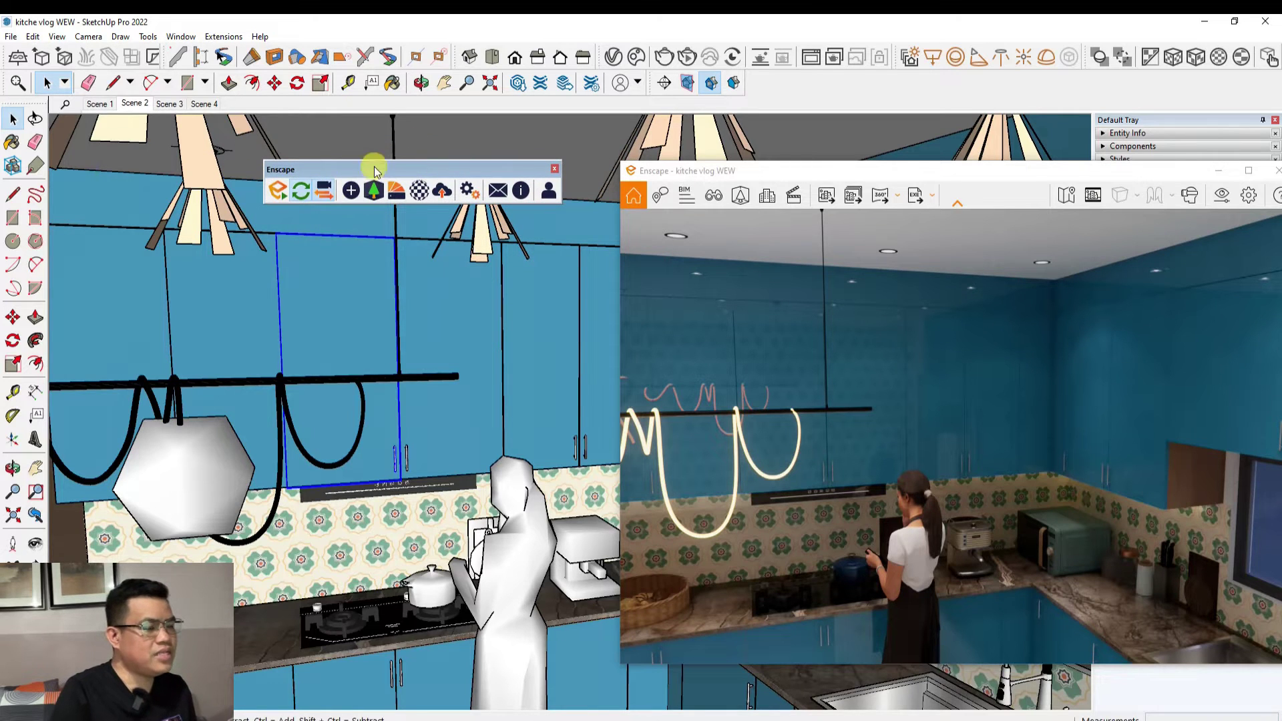
drag(893, 166, 636, 114)
click(991, 118)
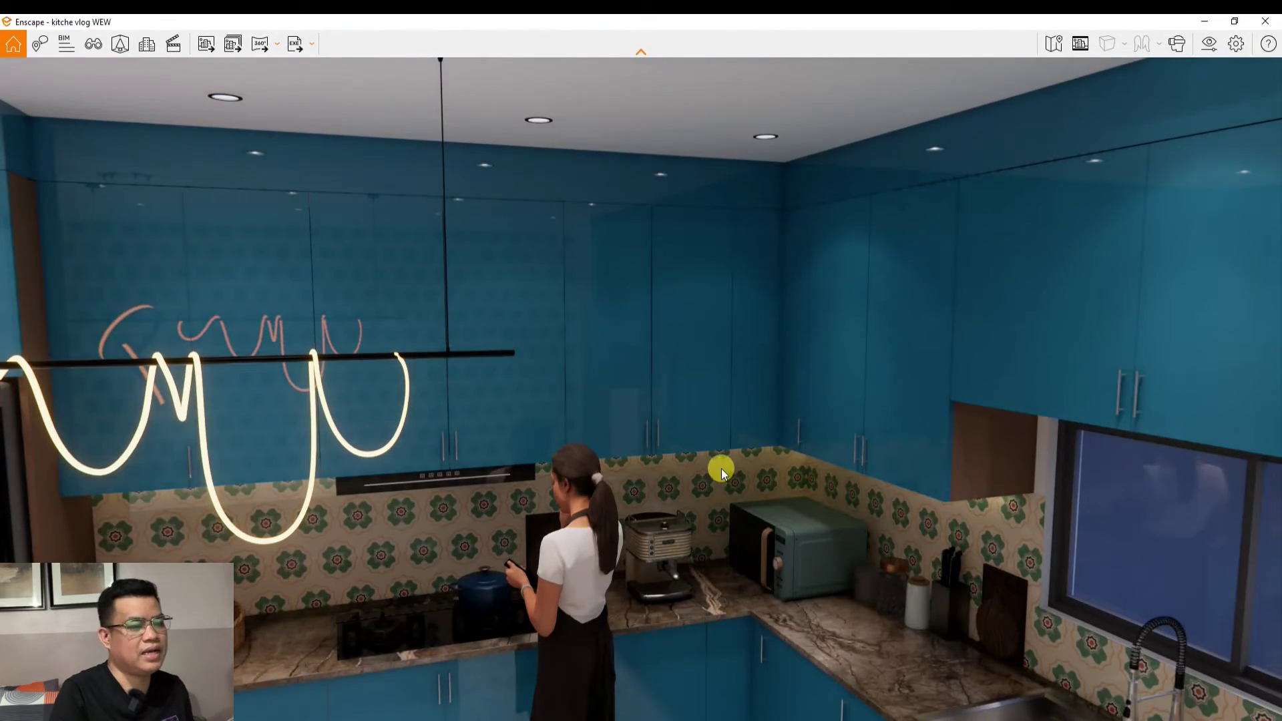
scroll(713, 471, down, 5)
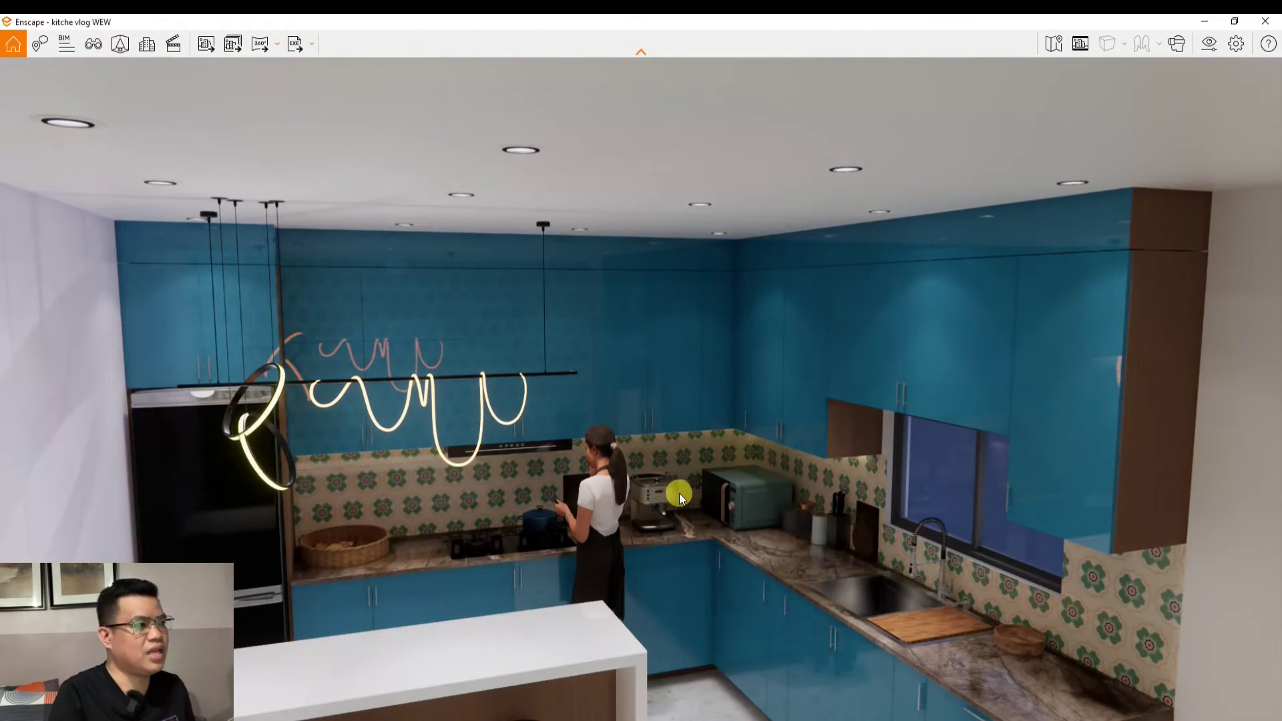
scroll(676, 485, up, 4)
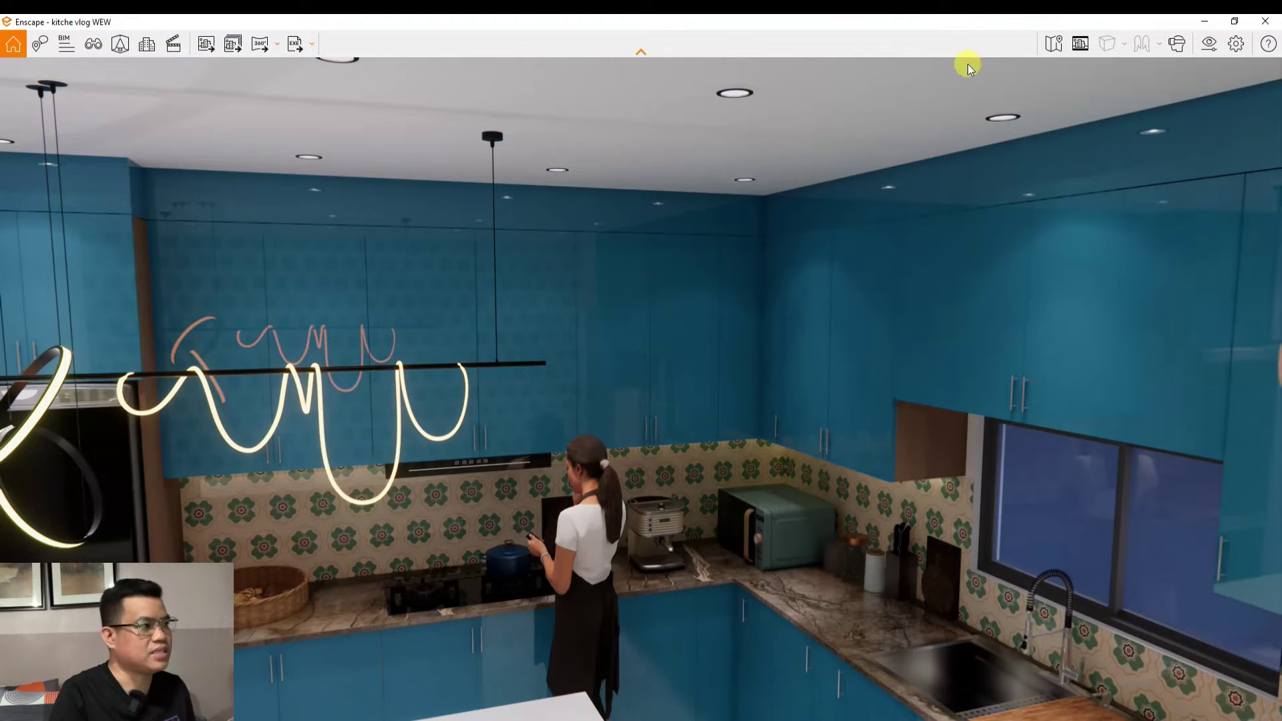
Start a new view named Enscape scene 1 in View Management, with the camera pulled back to frame both rooms from outside
click(91, 52)
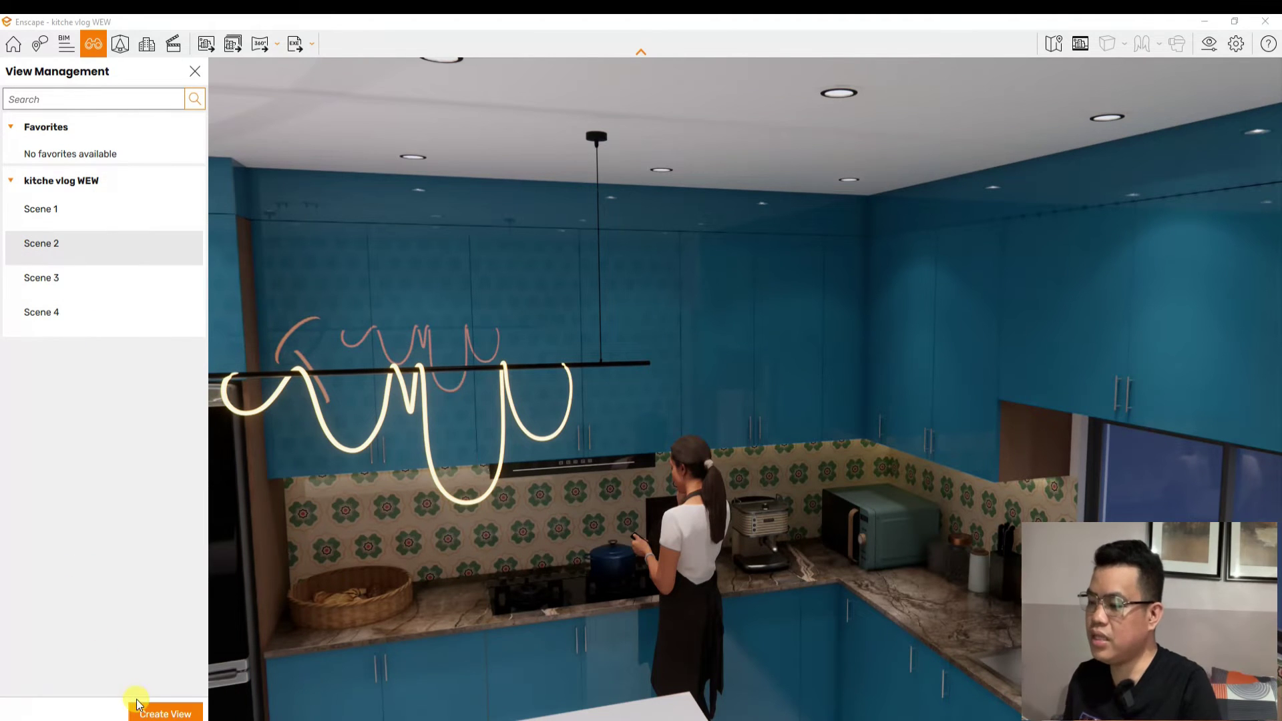
click(144, 715)
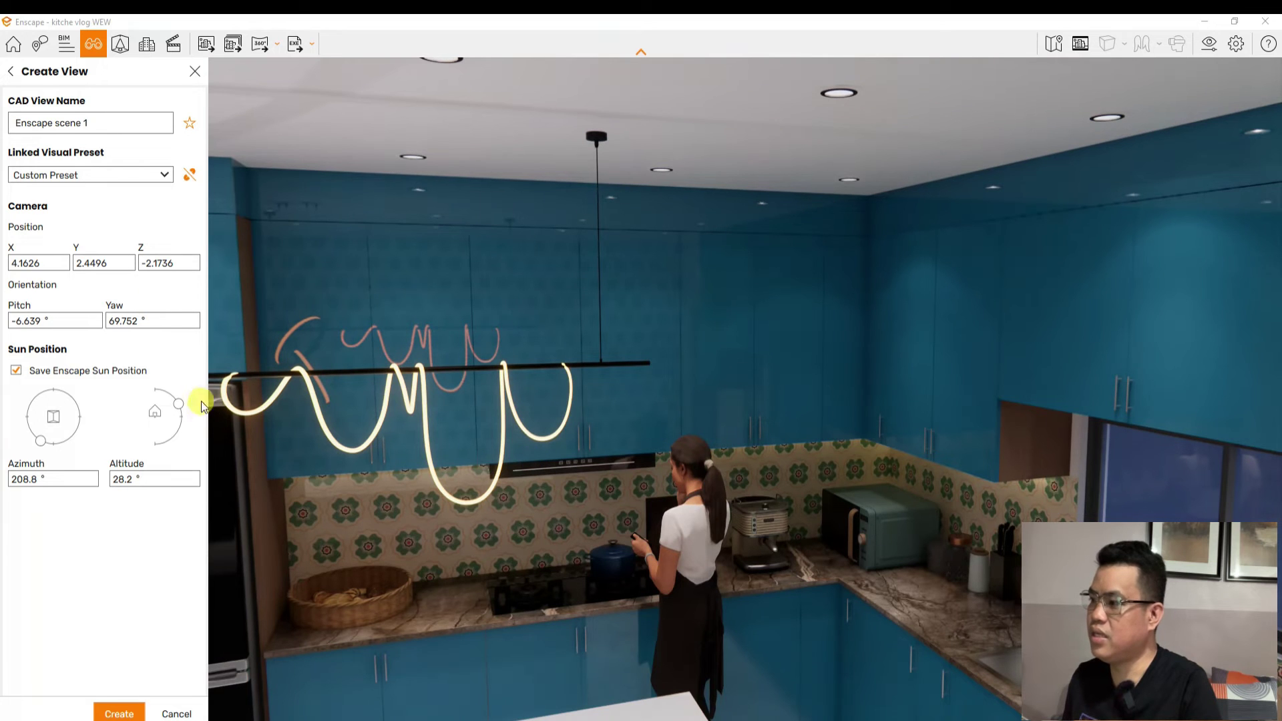
scroll(724, 462, down, 10)
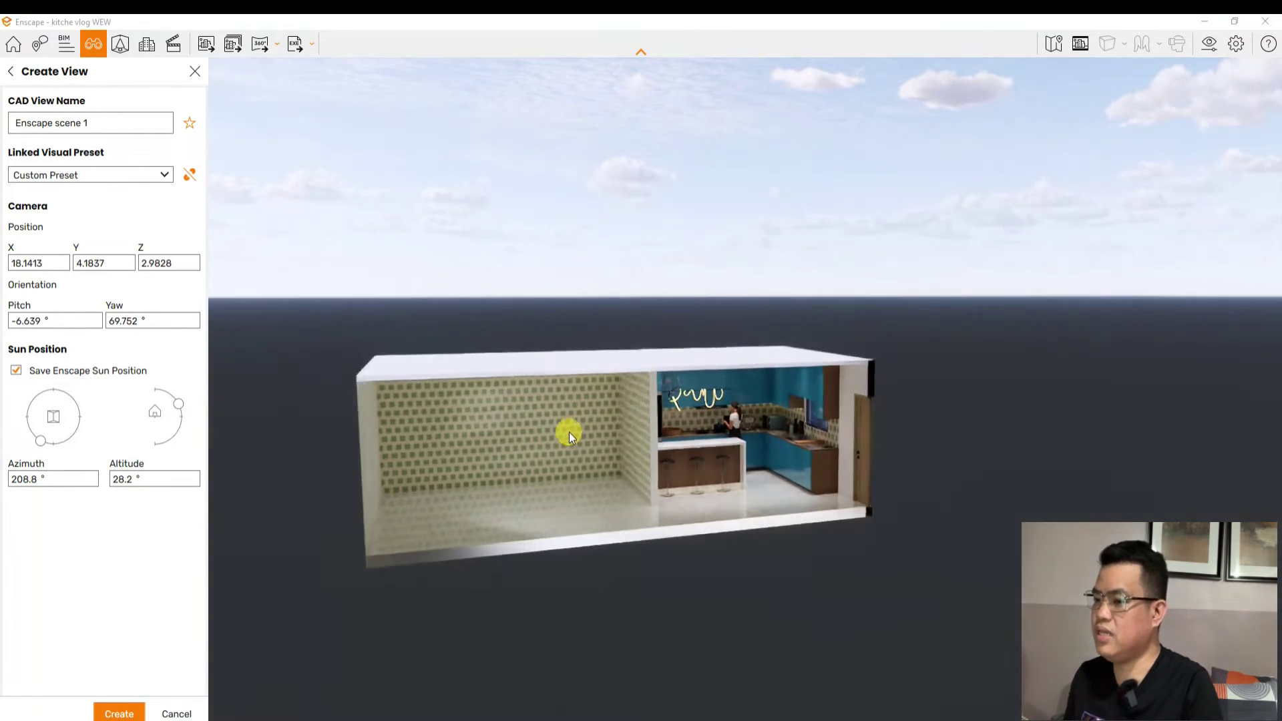
scroll(569, 431, up, 4)
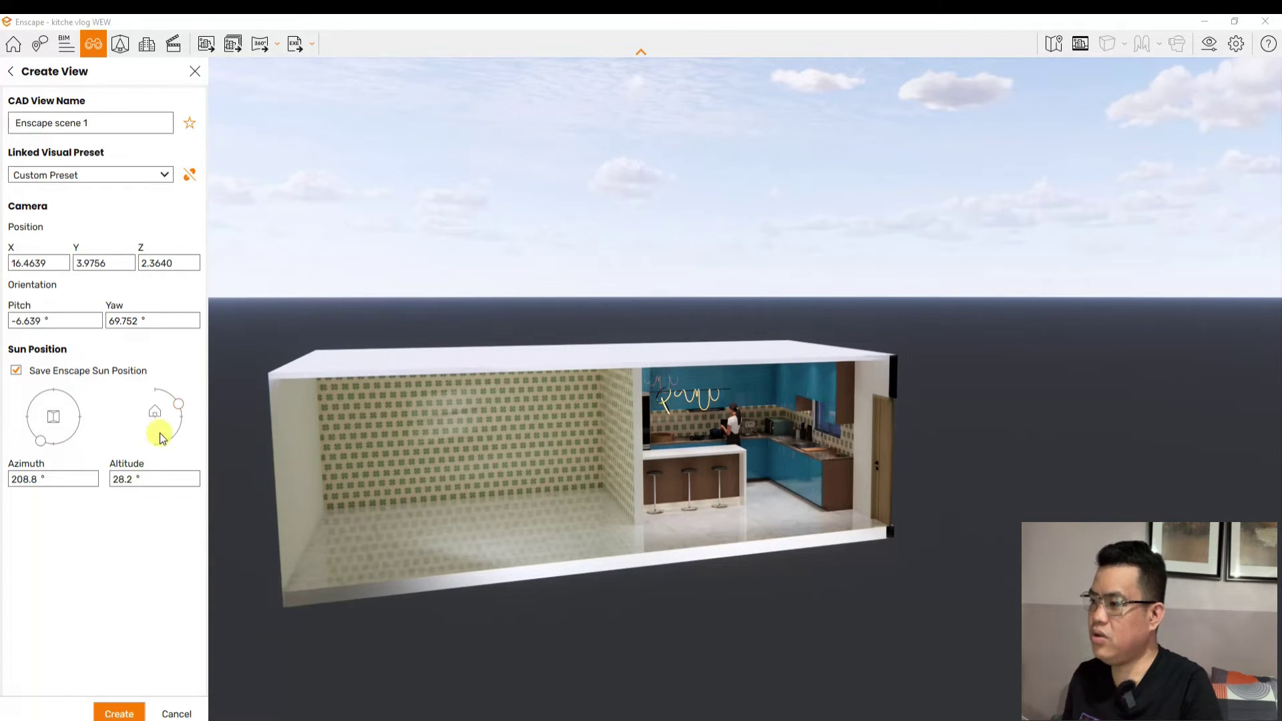
Try different sun positions for the new view, including azimuth 284° with altitude 5° and azimuth 315° with altitude 14°
mouse_move(179, 404)
mouse_down()
mouse_move(194, 422)
mouse_move(185, 394)
mouse_move(167, 451)
mouse_move(155, 449)
mouse_move(191, 426)
mouse_move(179, 386)
mouse_up()
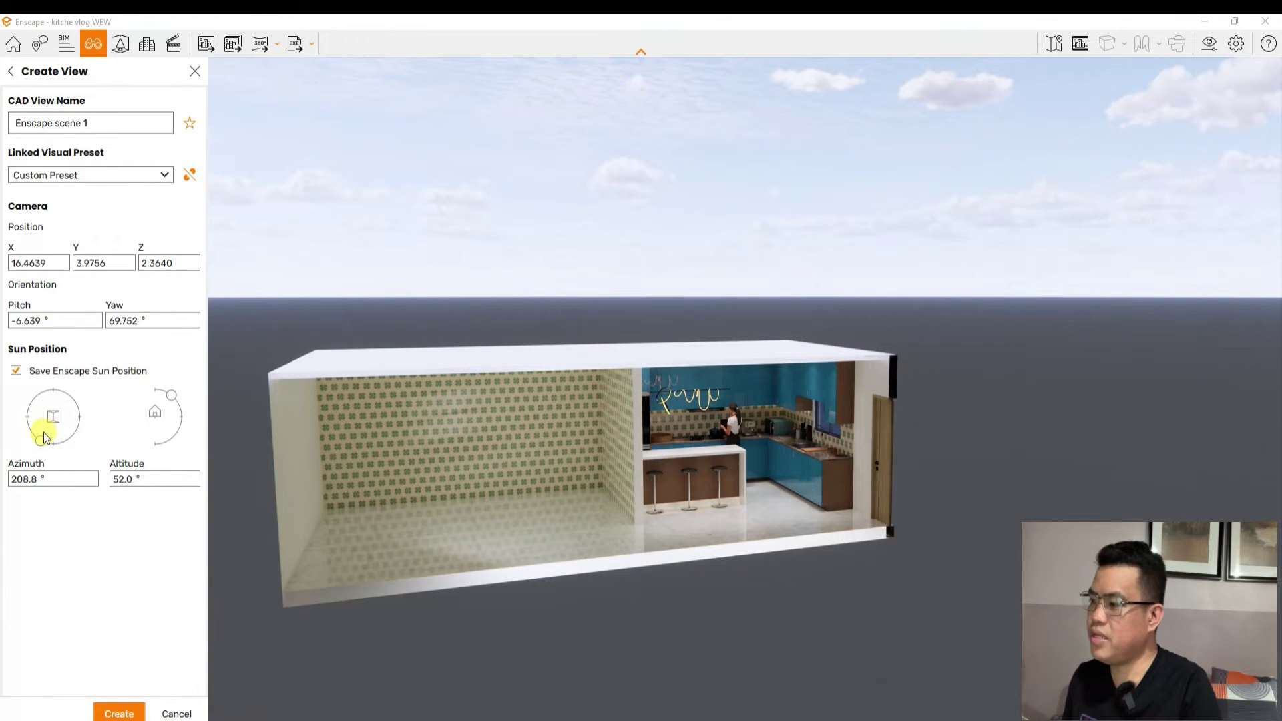
drag(42, 444, 74, 400)
drag(175, 396, 176, 416)
drag(74, 400, 39, 412)
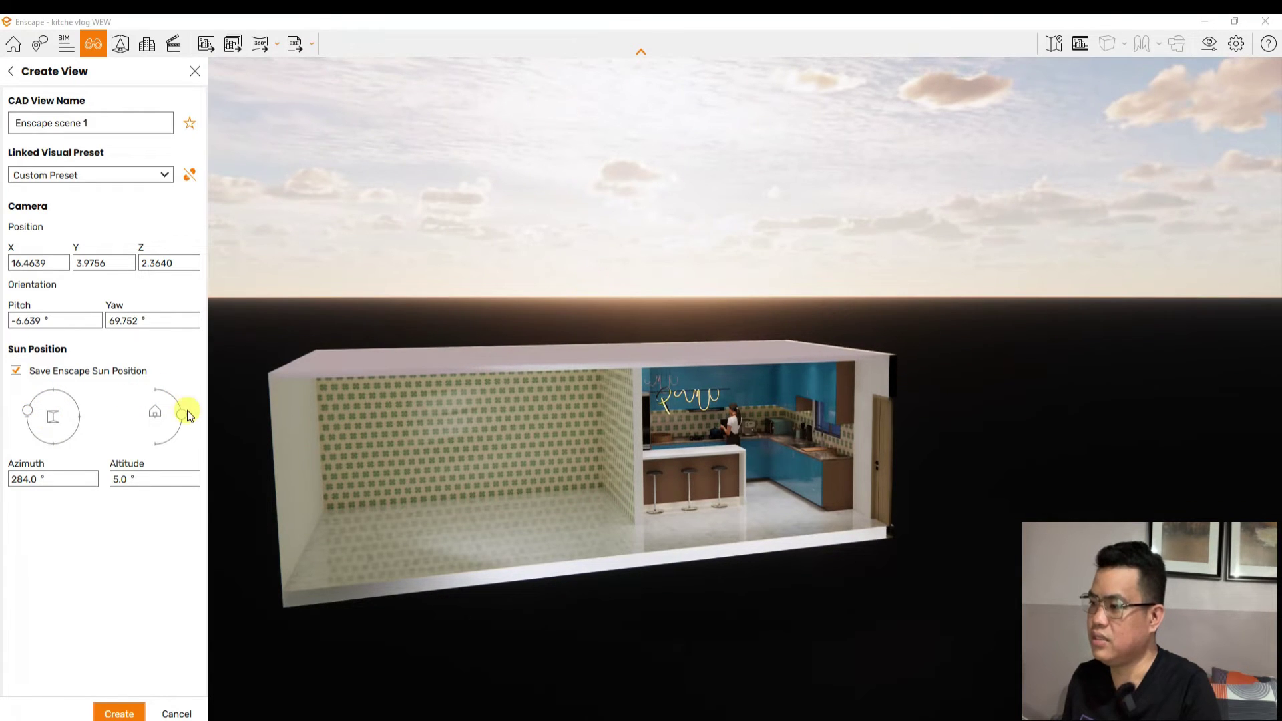
drag(182, 414, 186, 410)
mouse_move(29, 412)
mouse_down()
mouse_move(62, 399)
mouse_move(43, 407)
mouse_up()
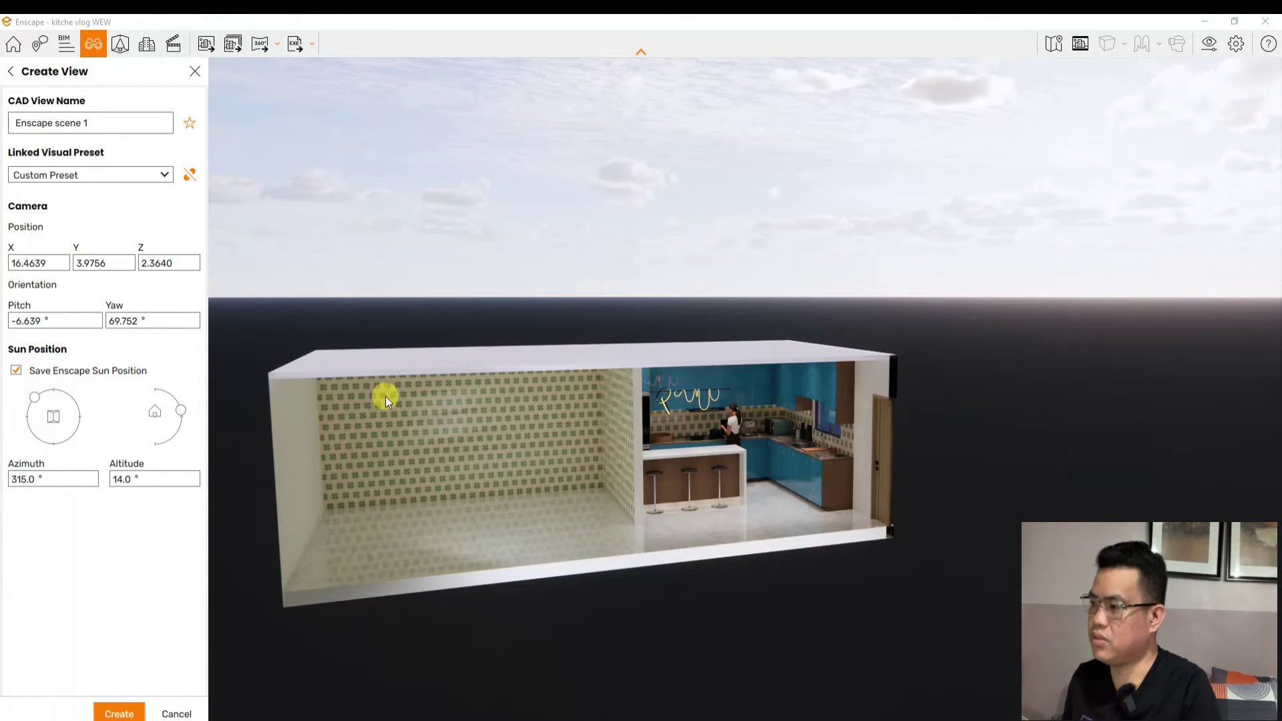
Set the view's sun position to azimuth 79.9° and altitude 3.0°, and create the view
drag(37, 400, 94, 415)
drag(181, 411, 179, 416)
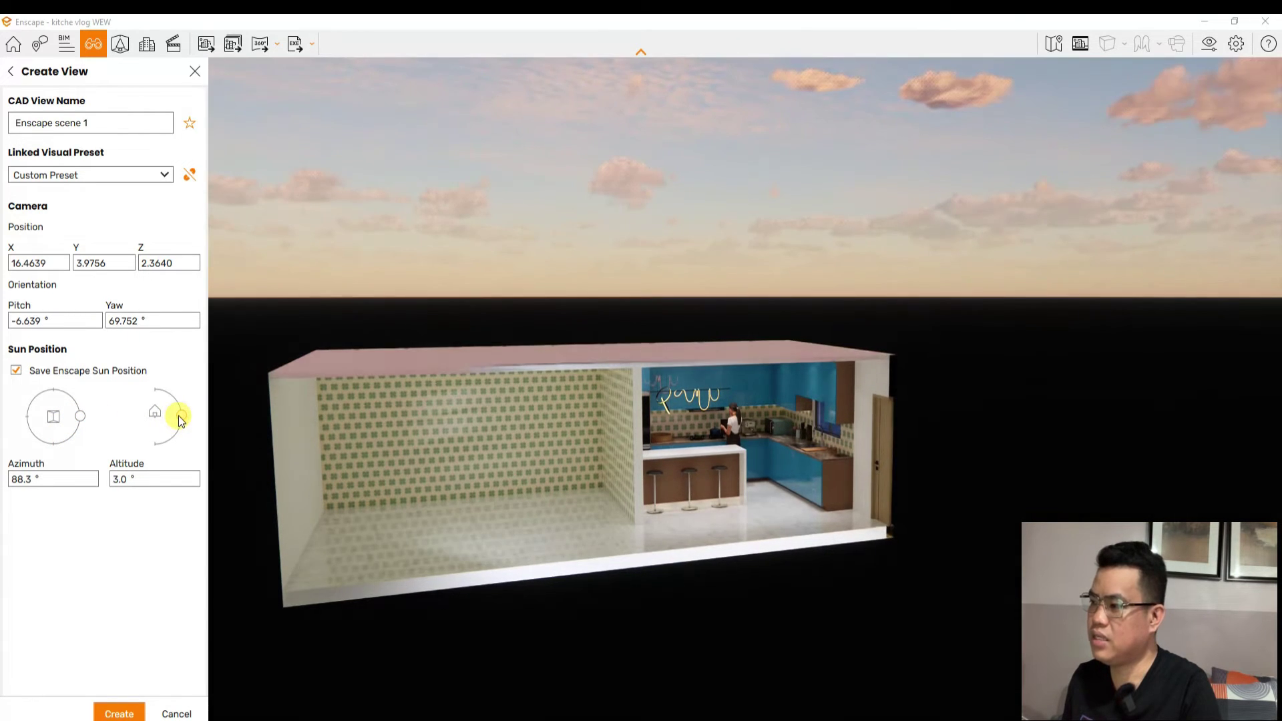
mouse_move(78, 416)
mouse_down()
mouse_move(65, 429)
mouse_move(83, 413)
mouse_up()
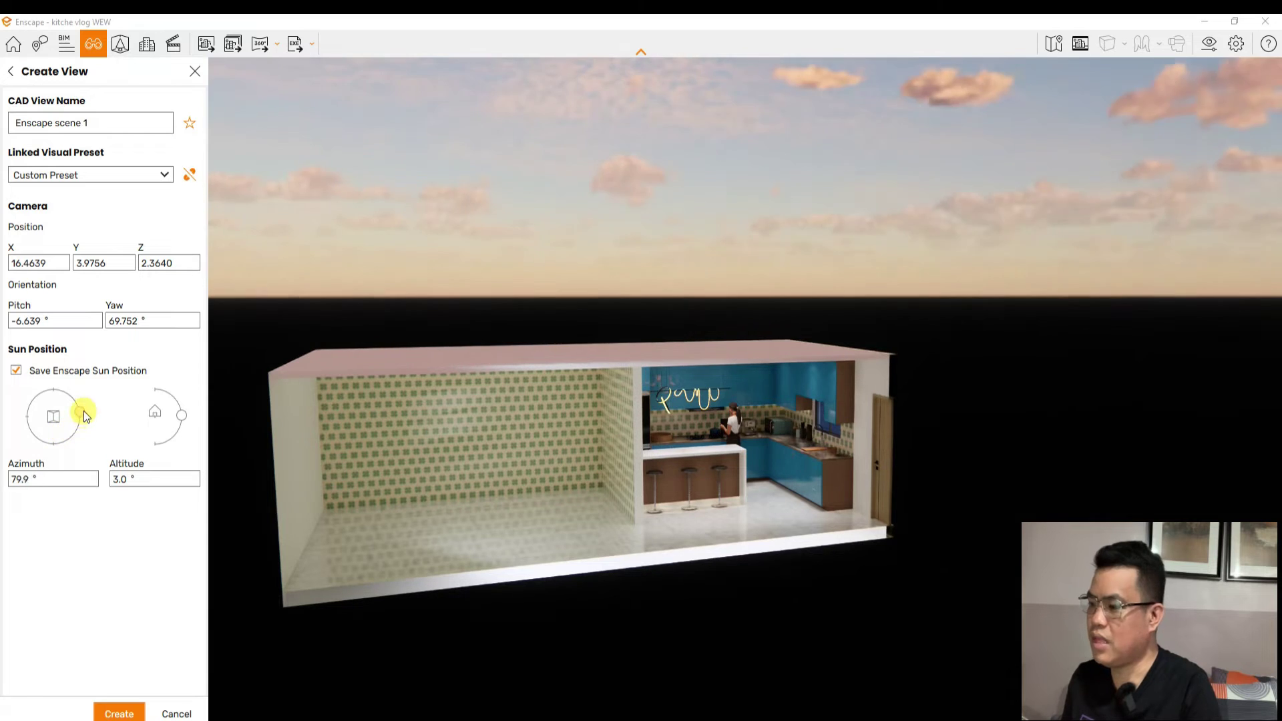
click(106, 710)
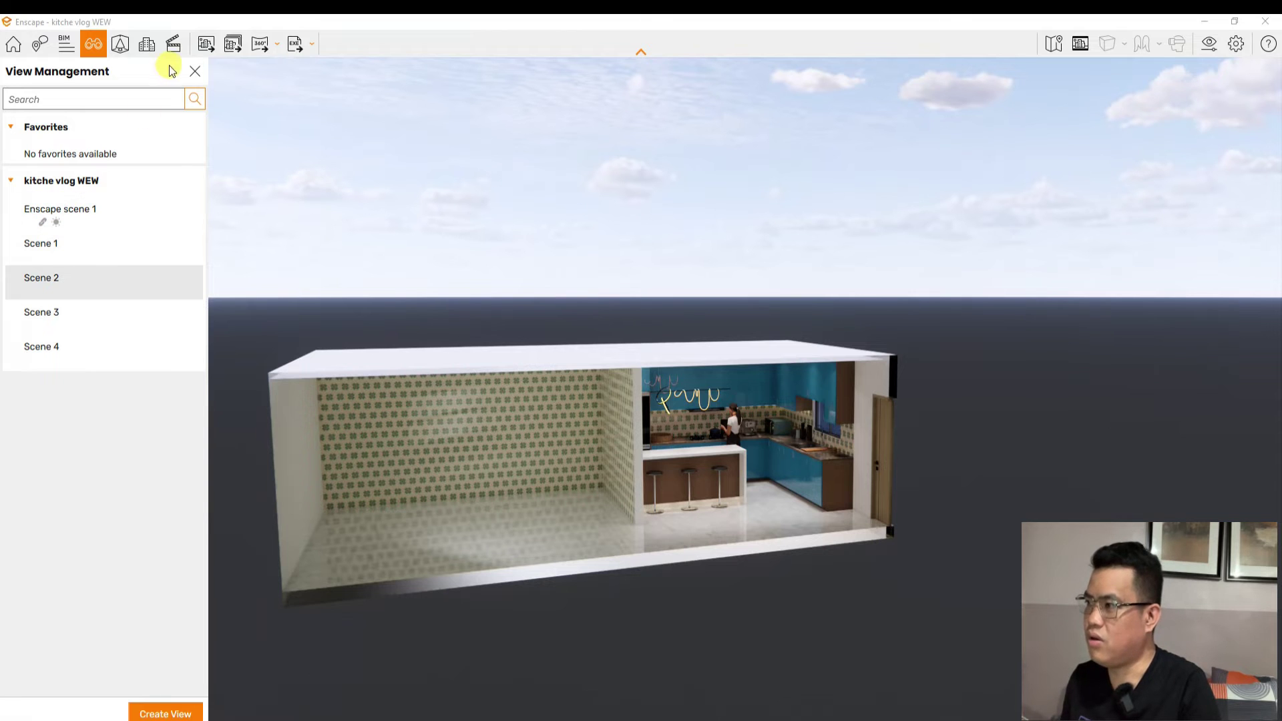
Close View Management and open the asset library inside the Enscape render window
click(193, 73)
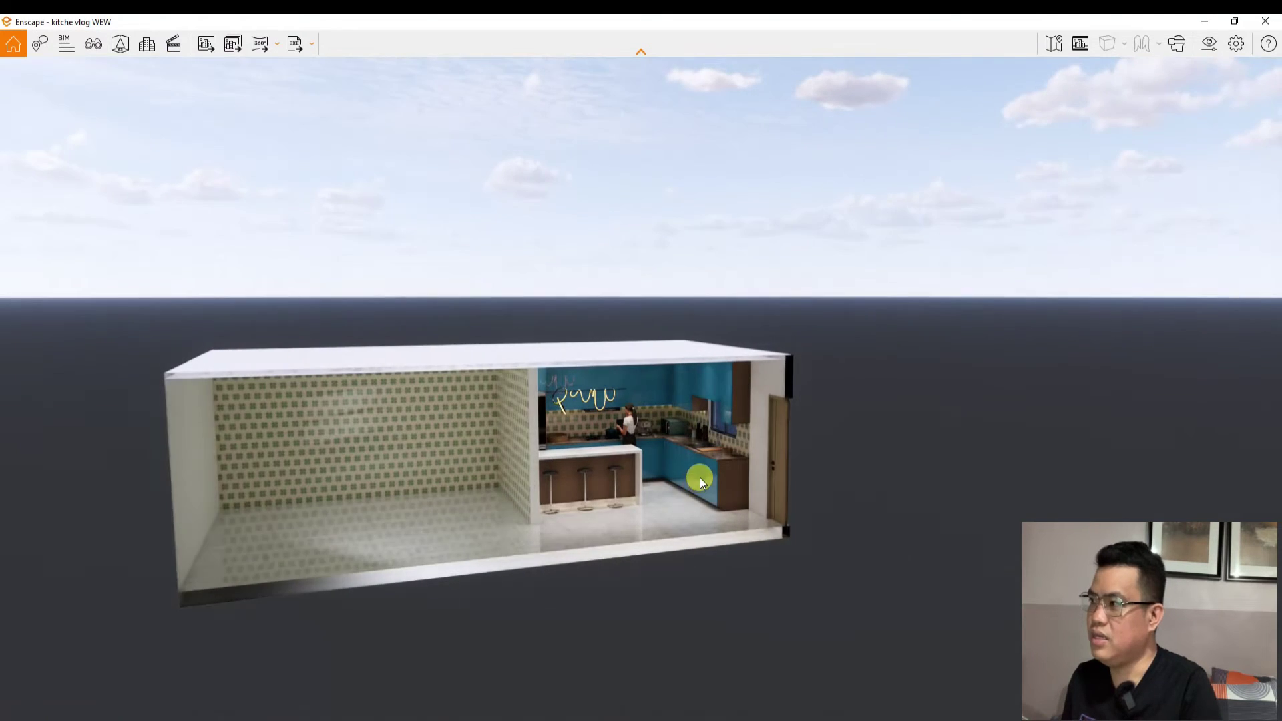
scroll(261, 513, up, 3)
scroll(836, 467, down, 2)
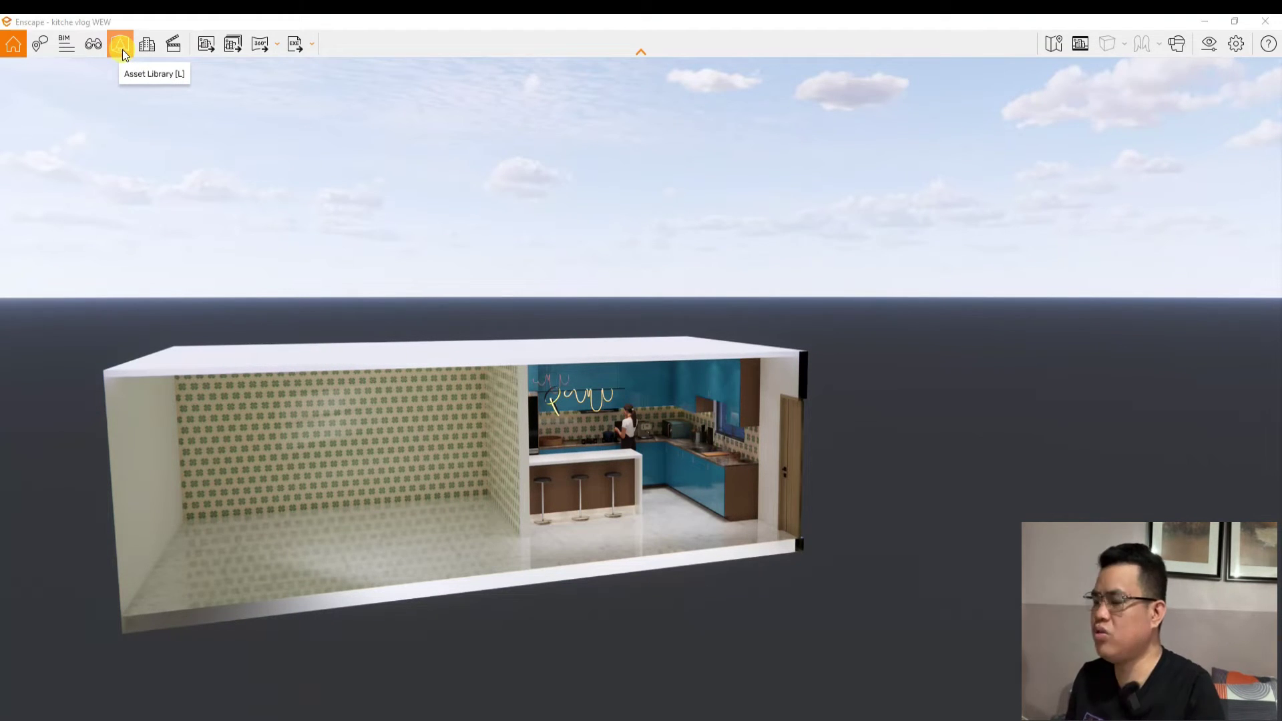
click(121, 45)
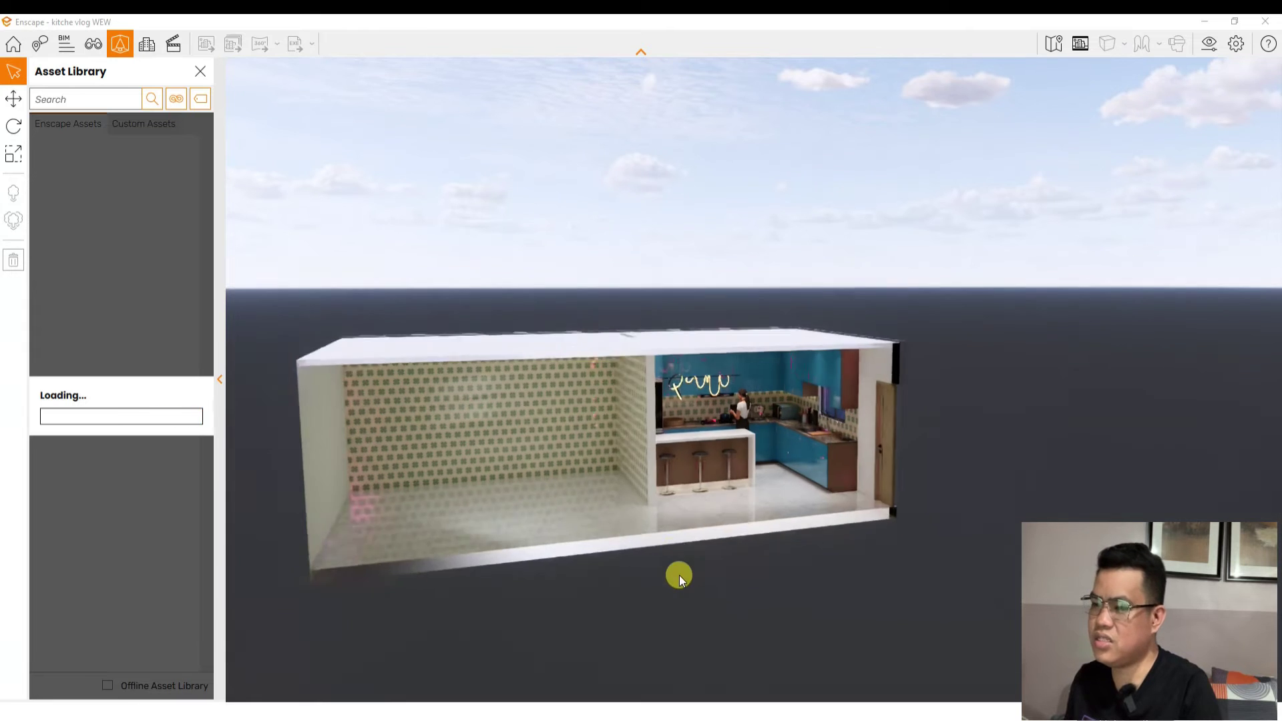
scroll(668, 514, up, 2)
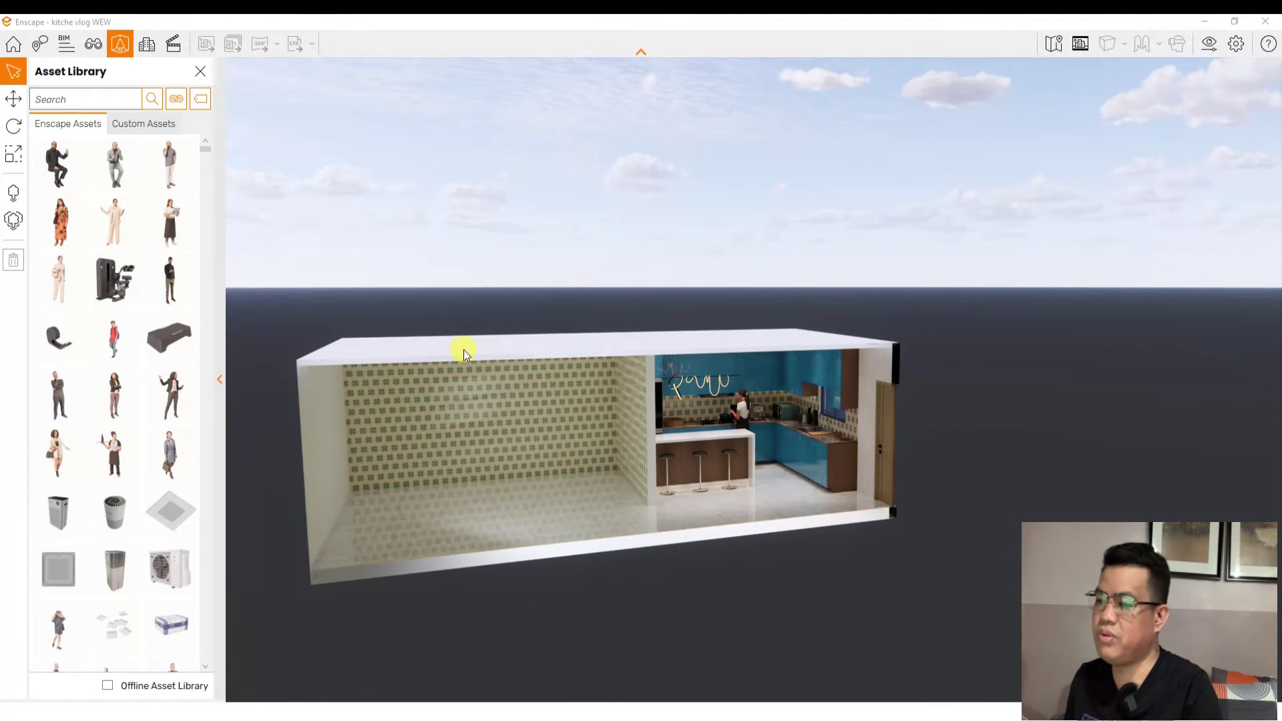
Close the asset library and open the Video Editor
scroll(283, 544, up, 2)
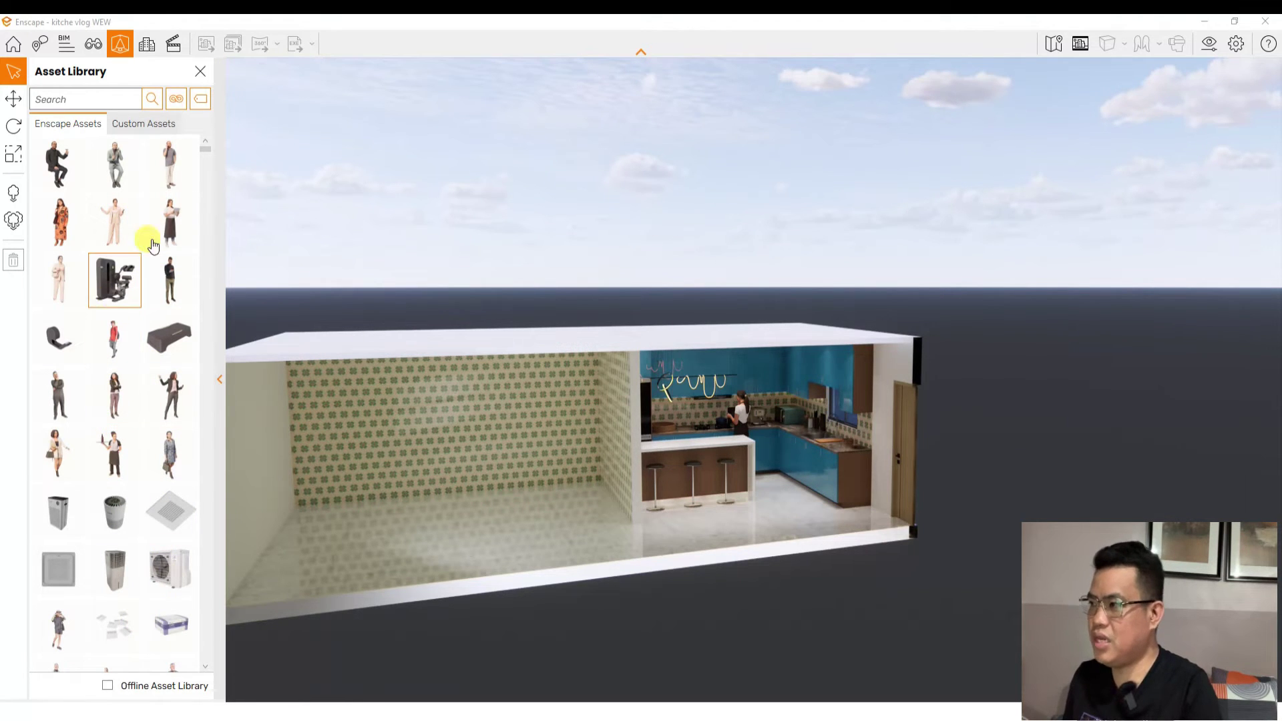
click(199, 75)
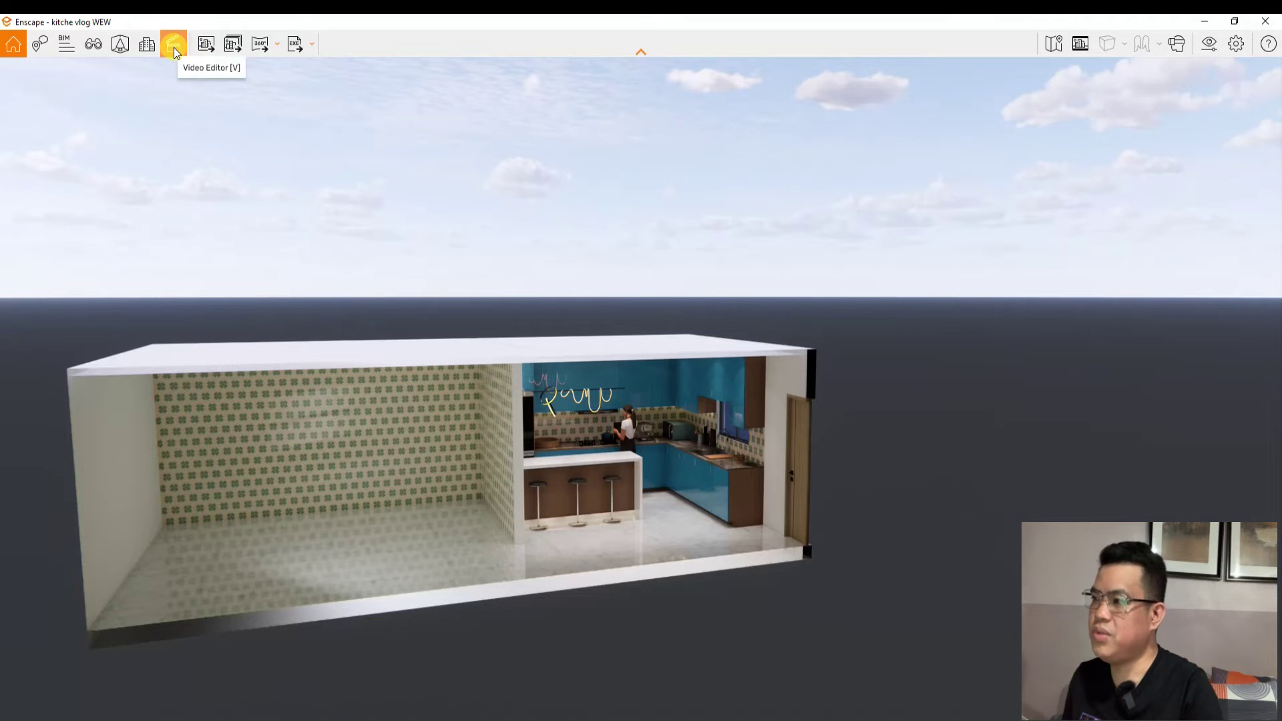
click(173, 47)
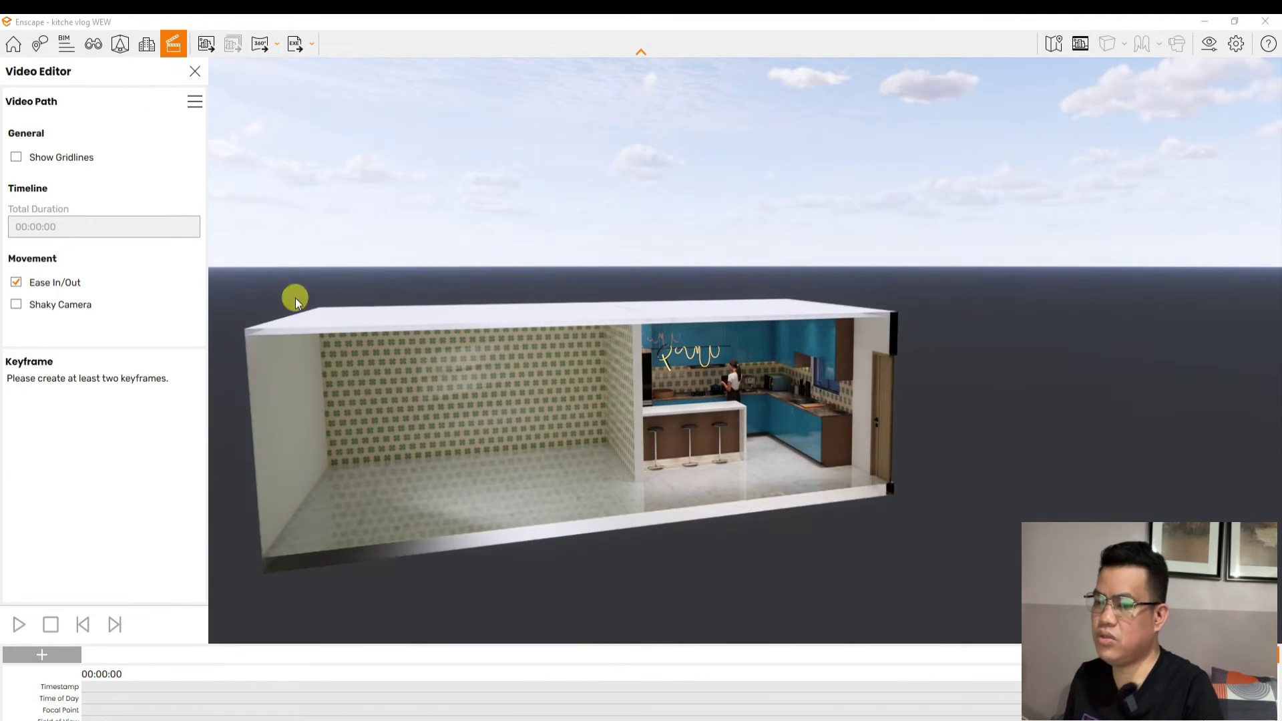
Move the camera inside the kitchen to frame the woman, the microwave corner and the sink below the window
scroll(476, 417, up, 2)
scroll(720, 474, up, 2)
right_drag(720, 474, 614, 360)
scroll(742, 374, up, 4)
scroll(815, 286, up, 5)
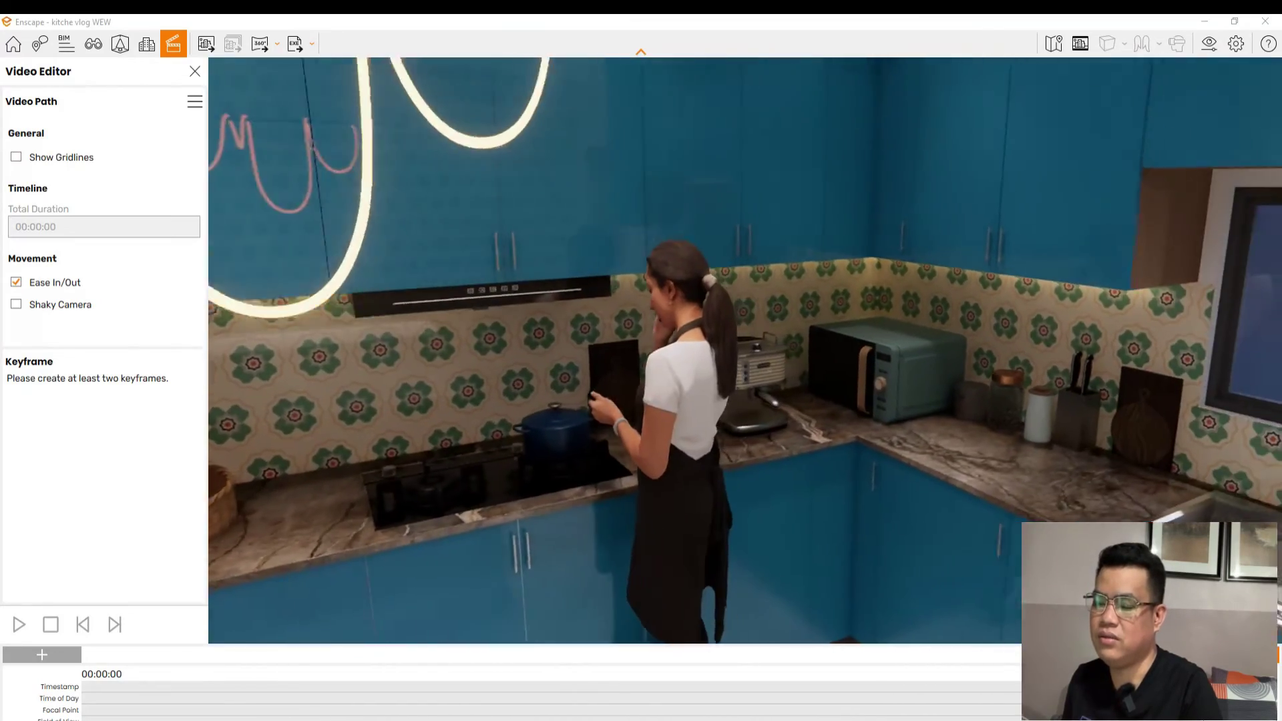
key(d)
key(d)
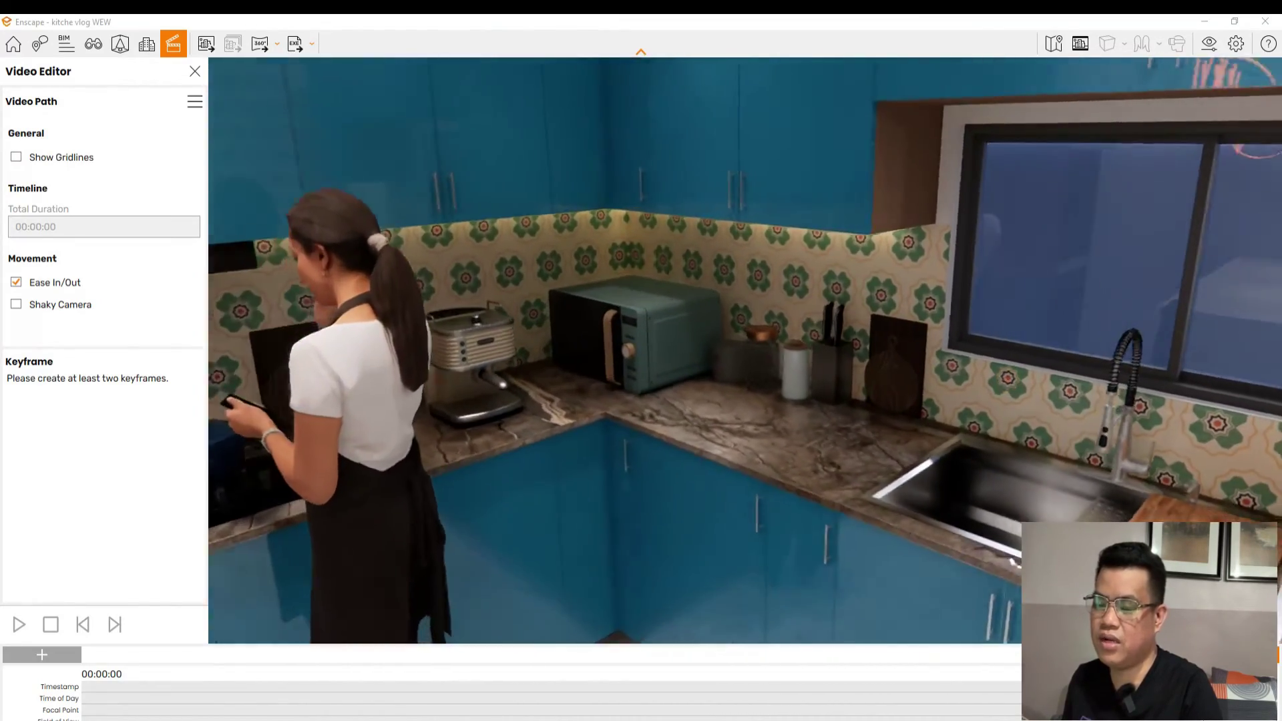
key(w)
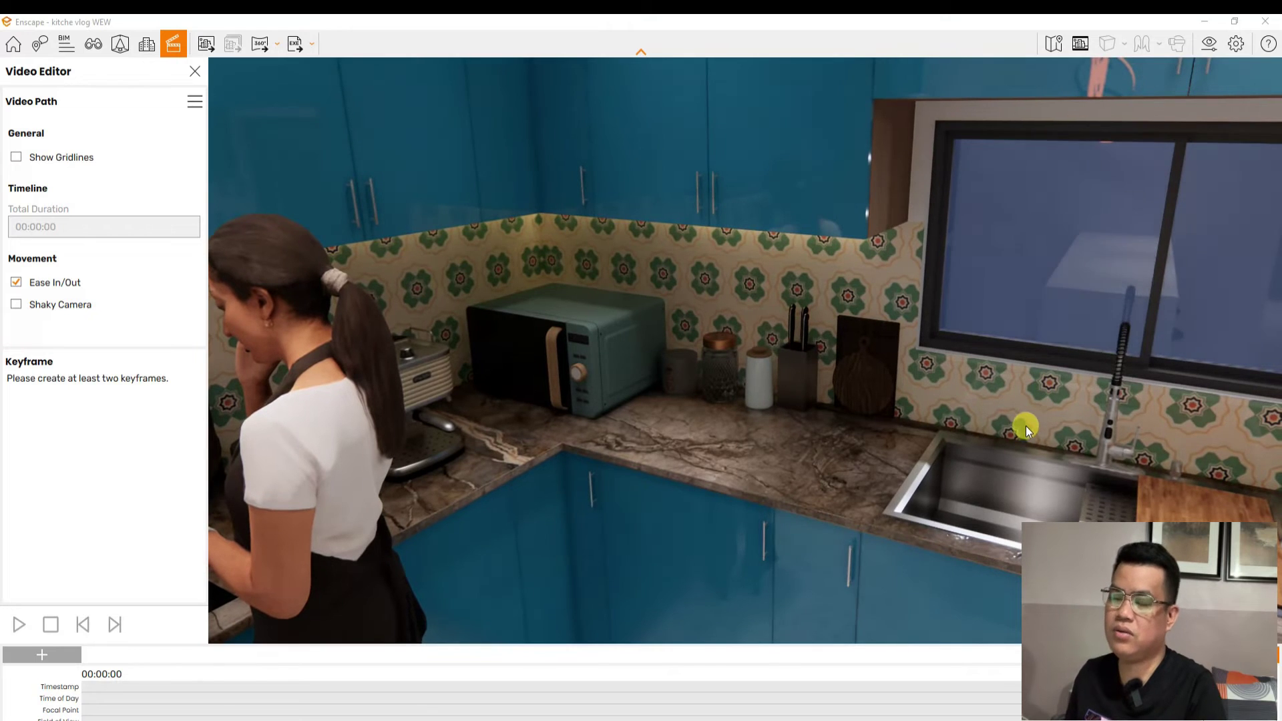
key(F11)
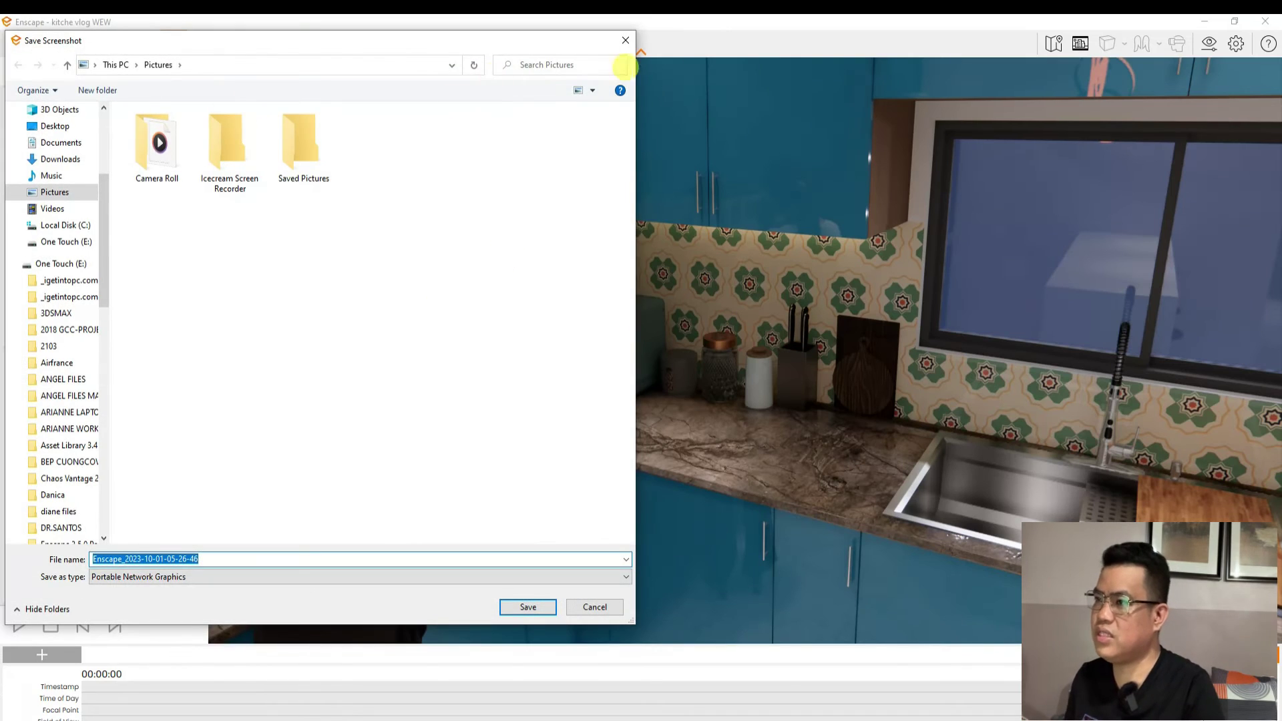
click(626, 40)
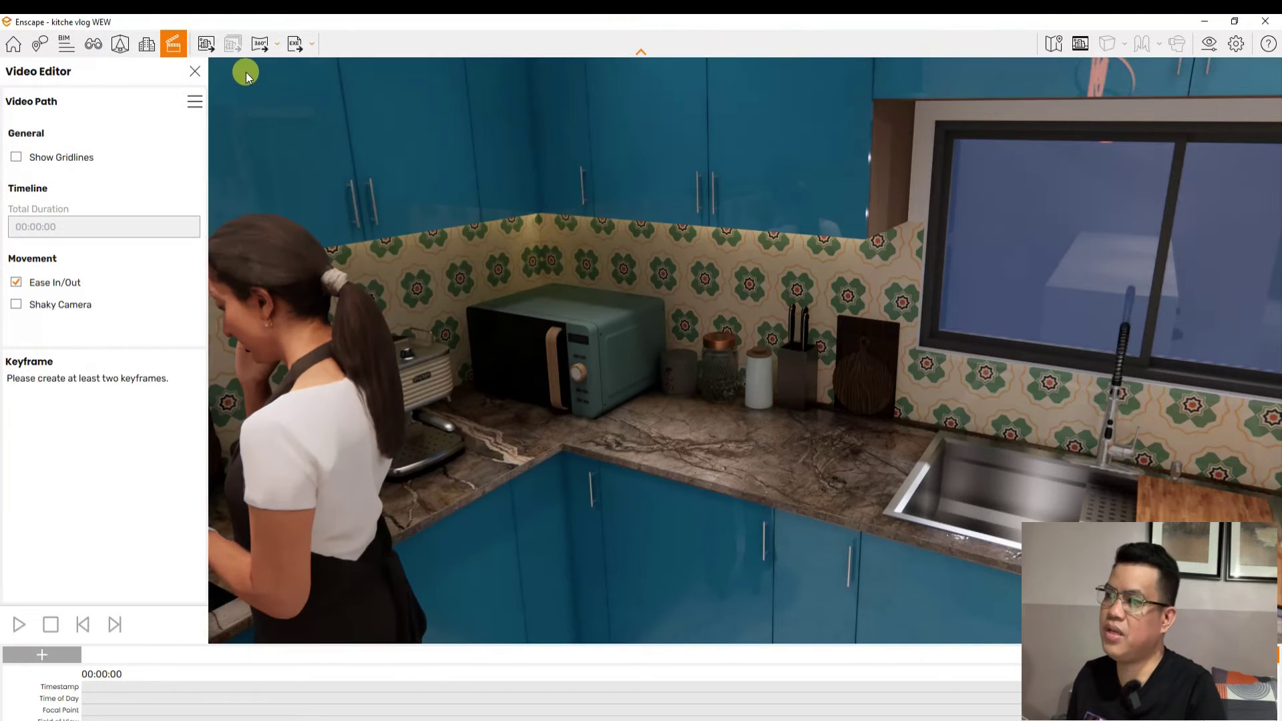
click(207, 45)
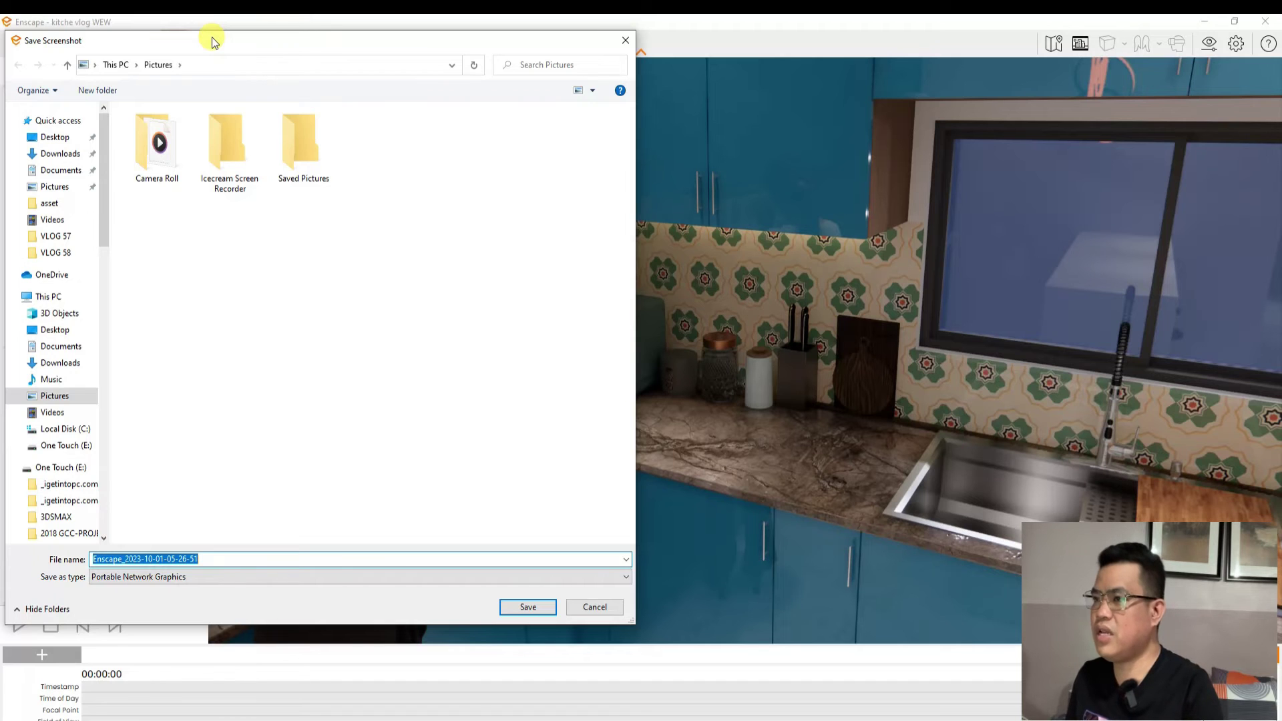
click(626, 40)
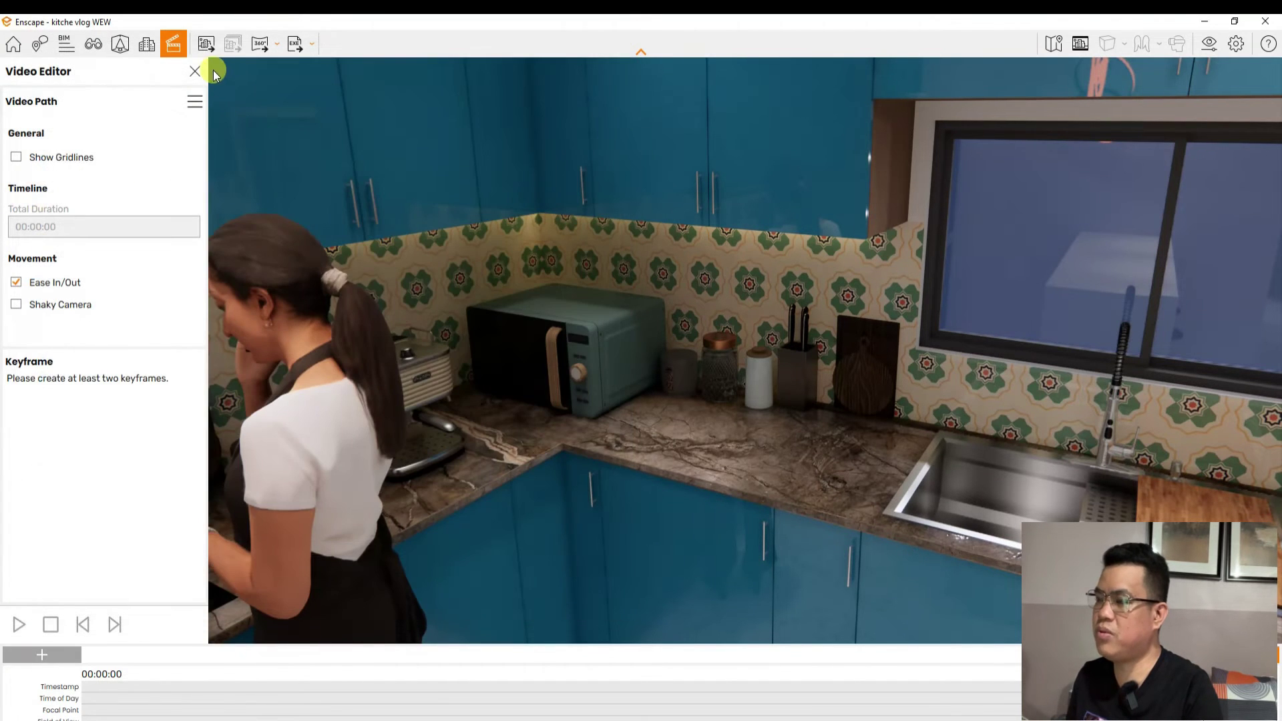
Save a PNG screenshot of the kitchen view in the Pictures folder, and check the Downloads folder in File Explorer
click(207, 45)
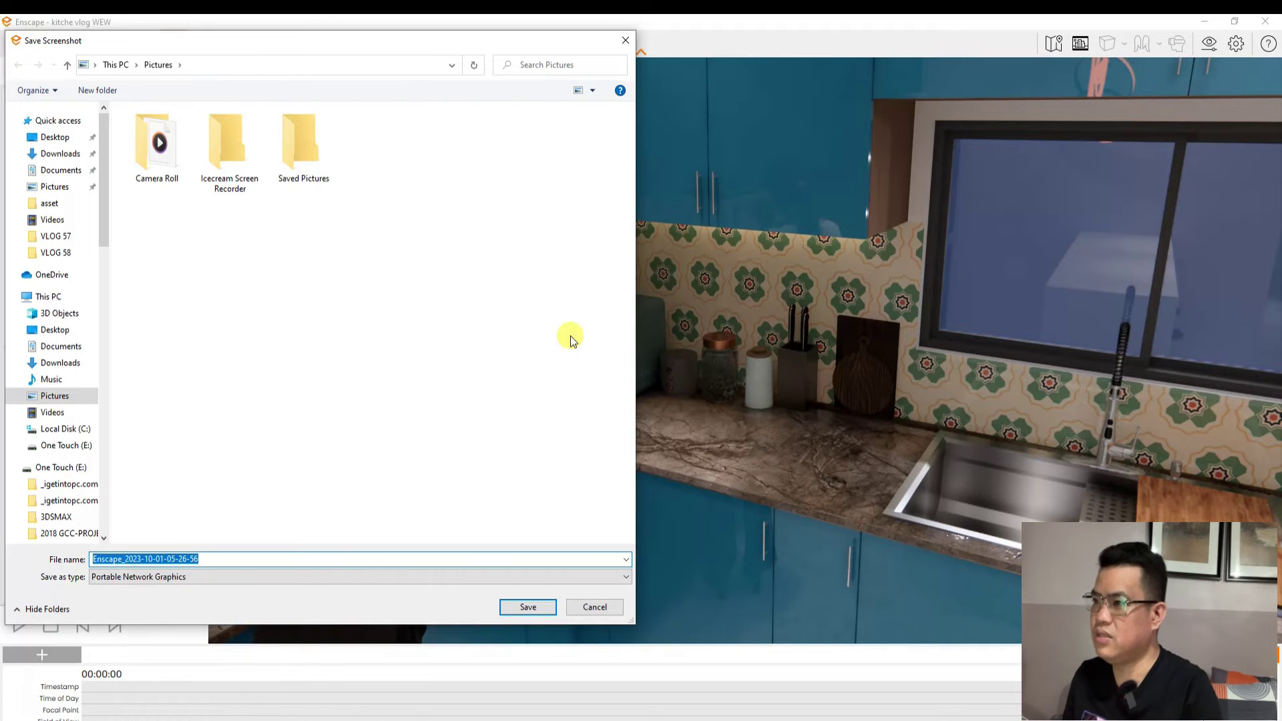
click(523, 612)
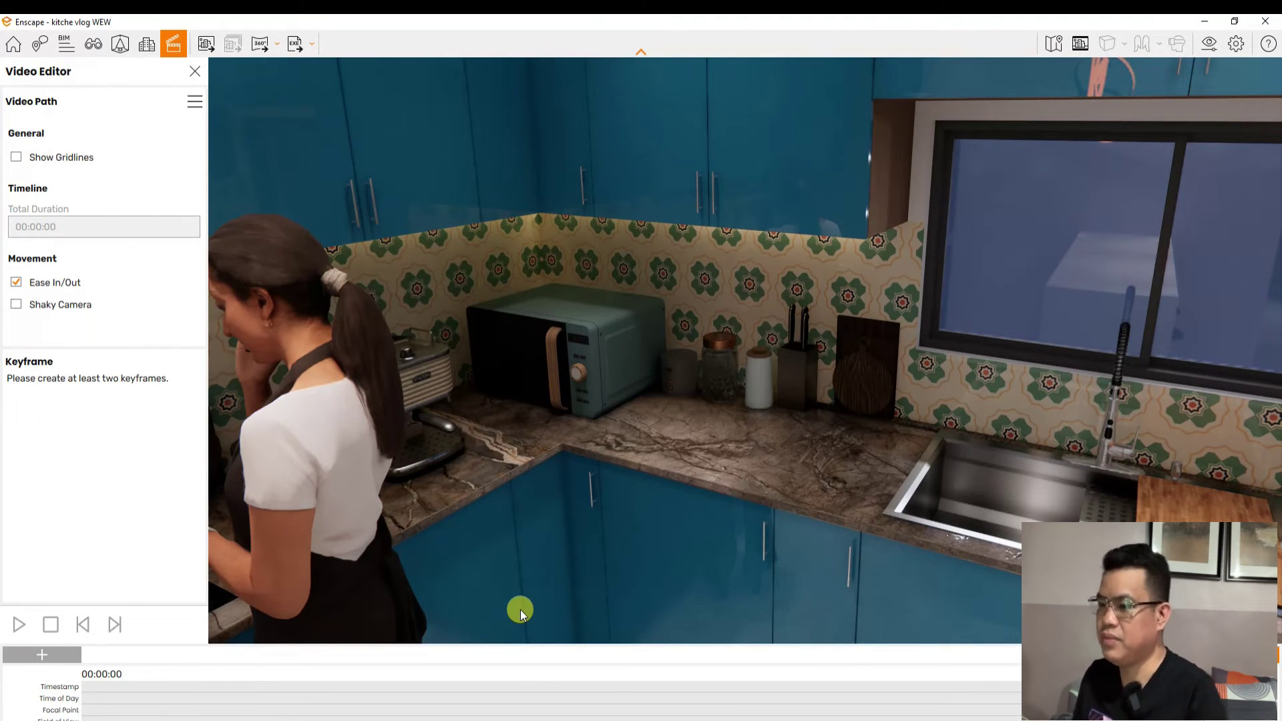
scroll(493, 390, up, 3)
scroll(348, 147, up, 8)
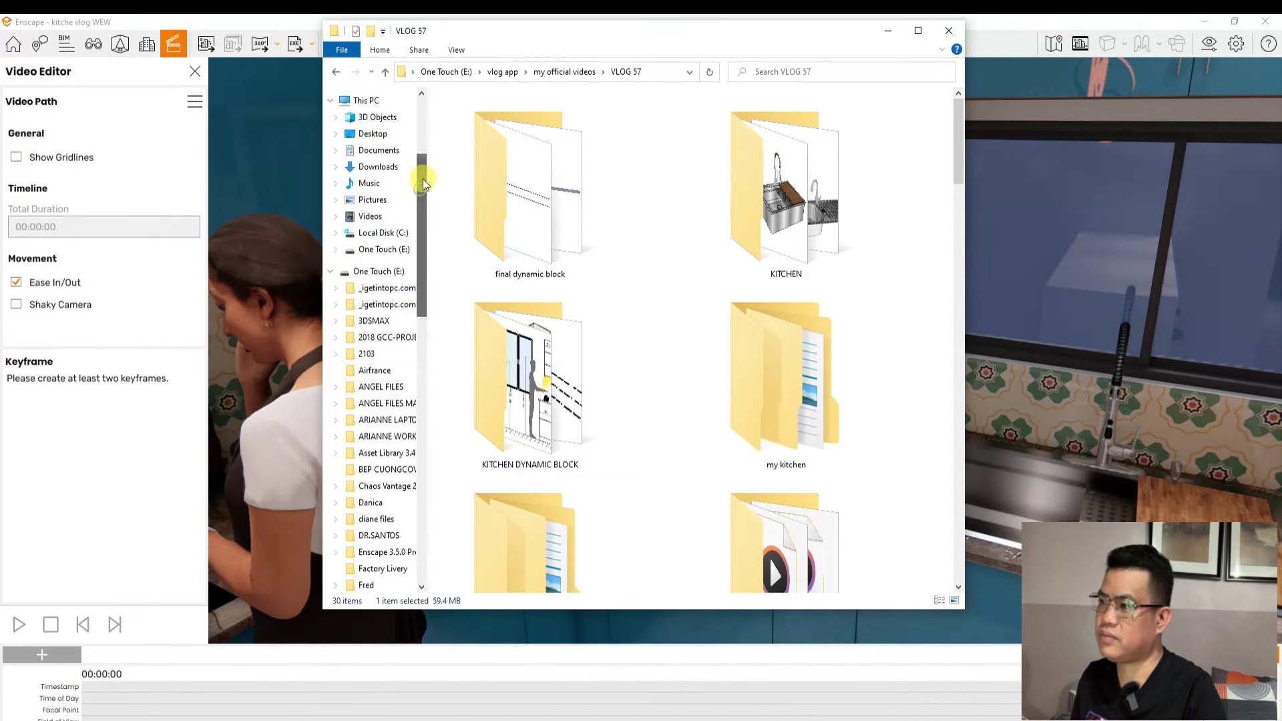
click(374, 168)
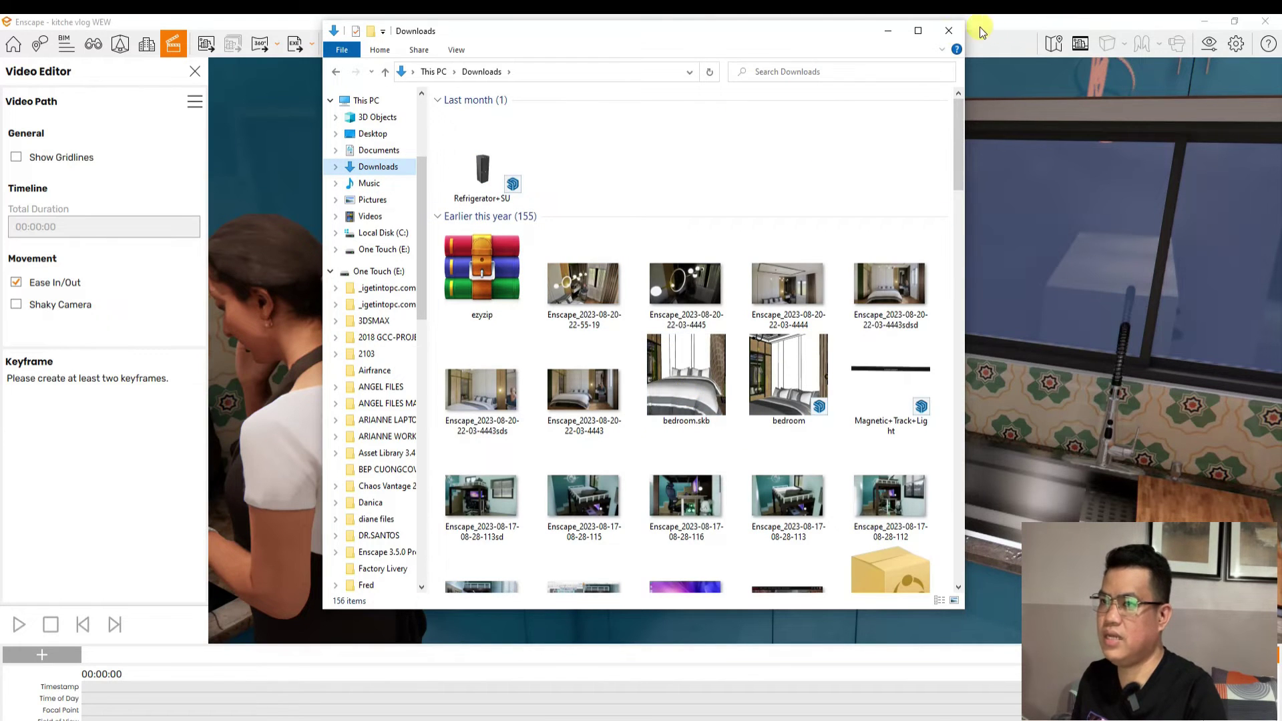
click(888, 31)
Save another PNG screenshot of the kitchen view, choosing the Downloads folder as its location
click(205, 44)
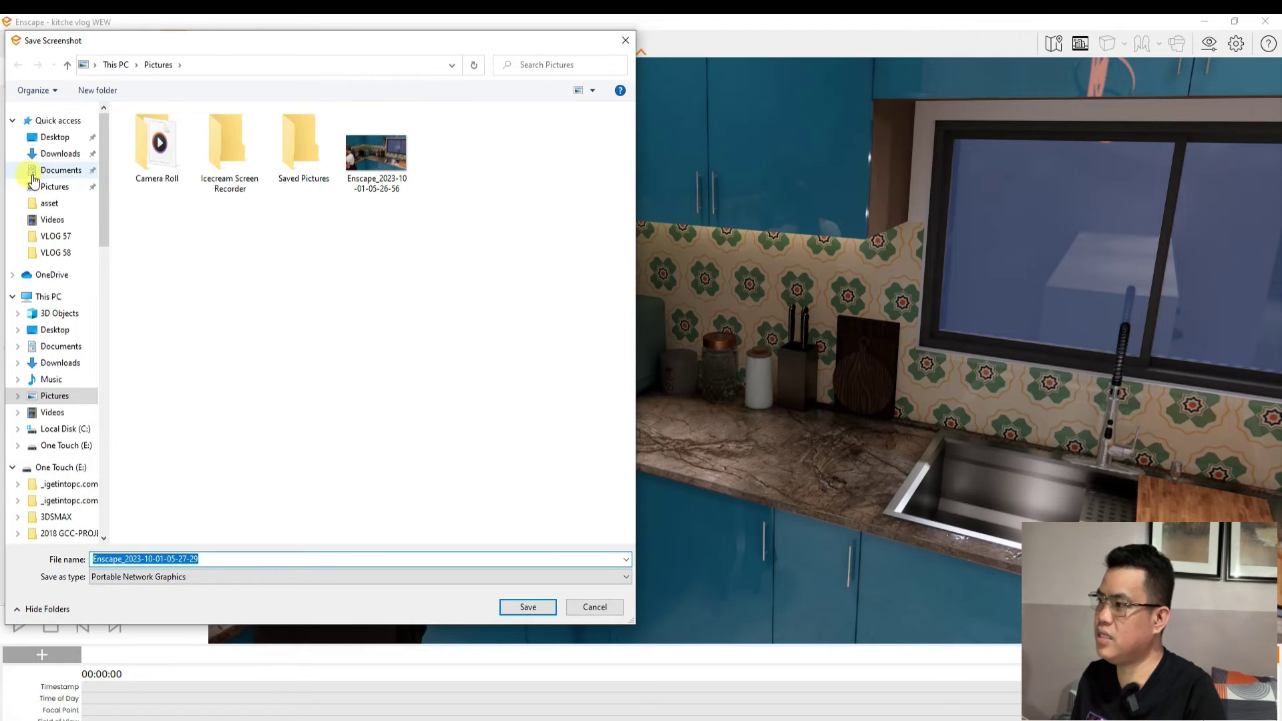
click(57, 154)
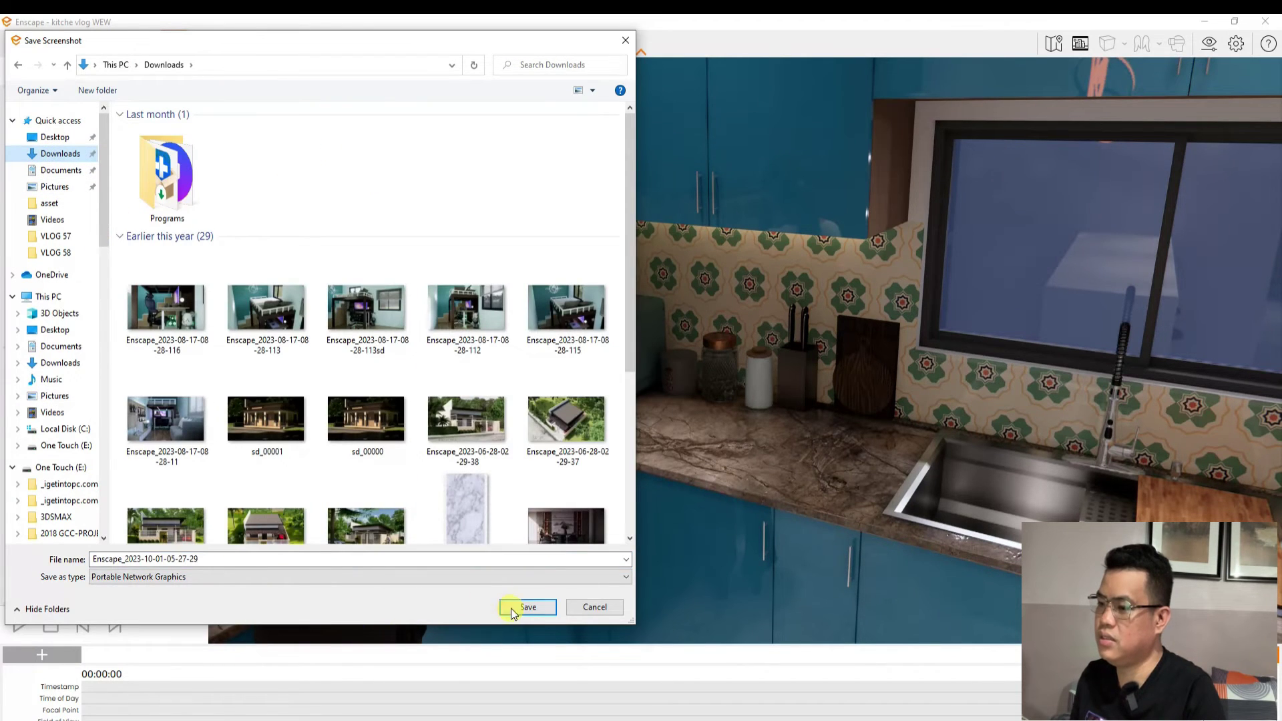
click(513, 608)
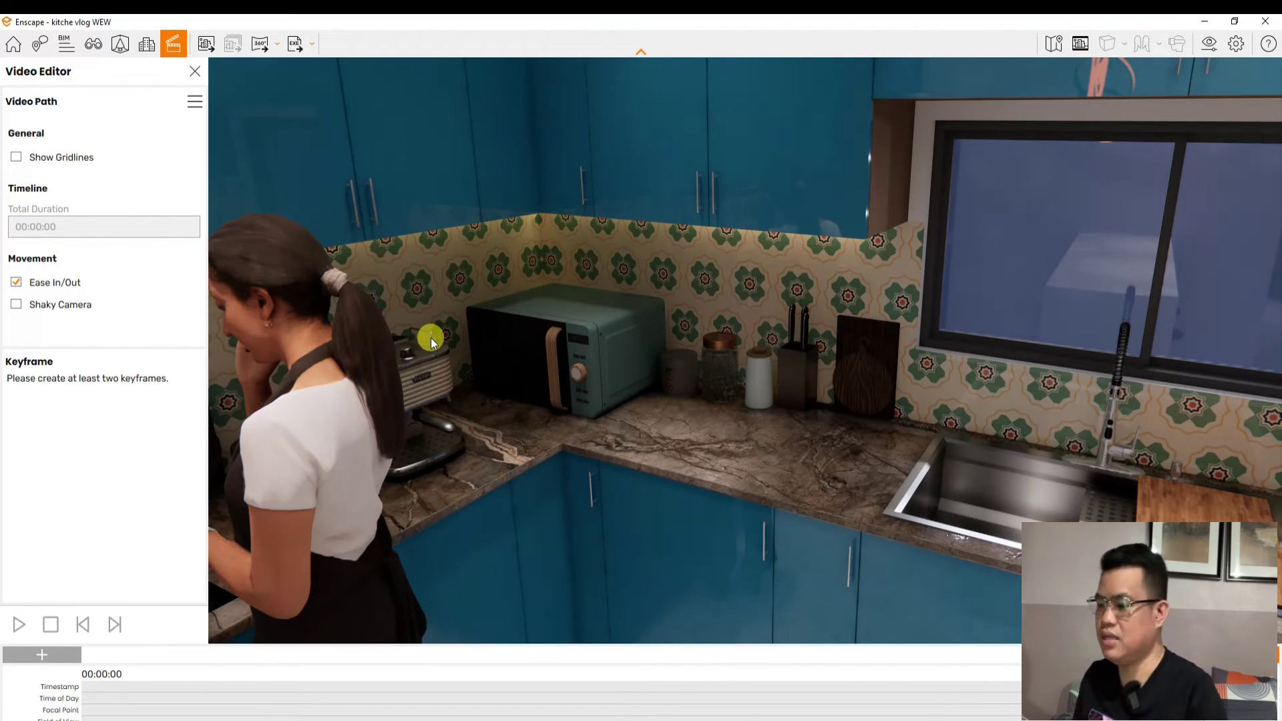
Open the new screenshot from Downloads, inspect its countertop and sink detail up close, and close the image and folder windows
key(alt+Tab)
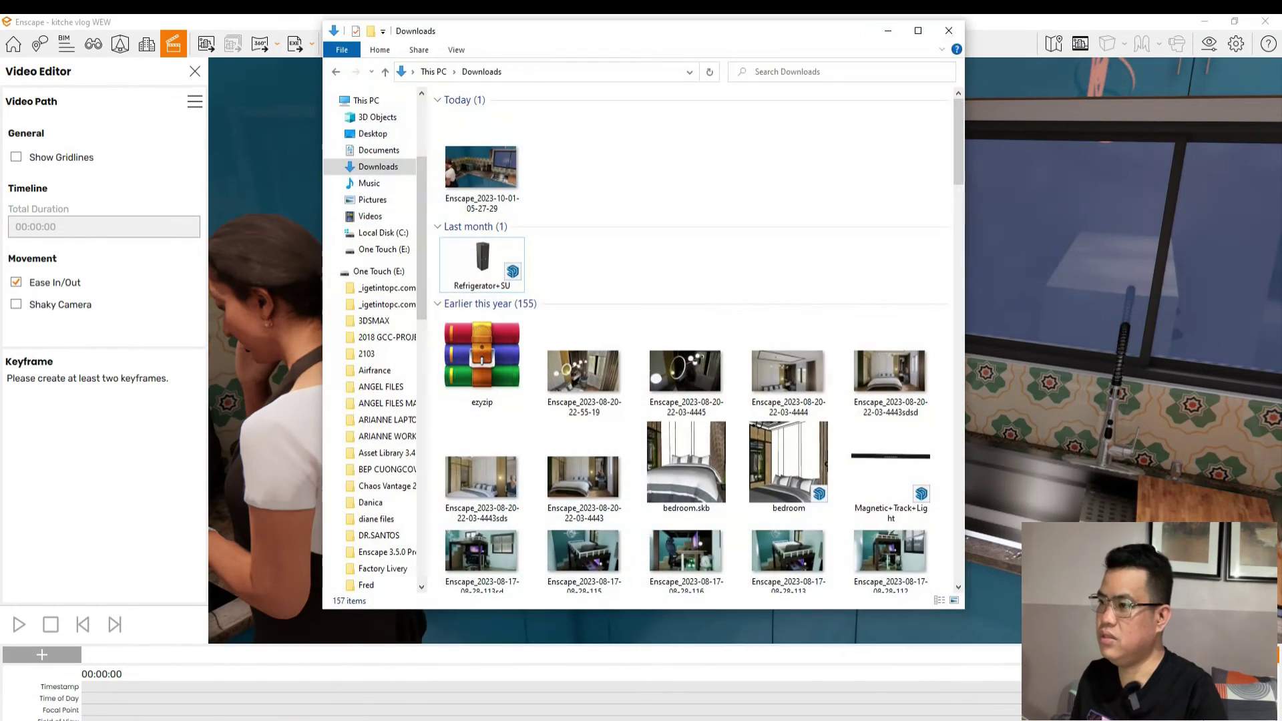
click(475, 179)
double_click(471, 178)
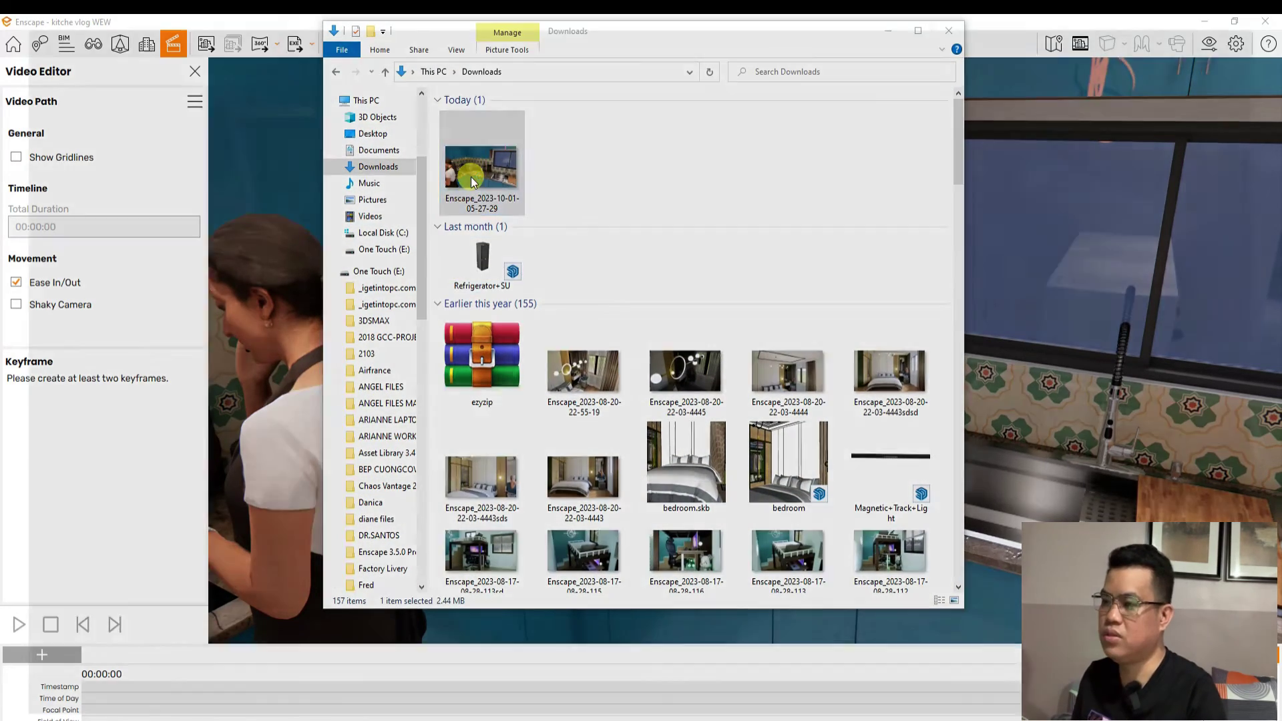
scroll(834, 546, up, 3)
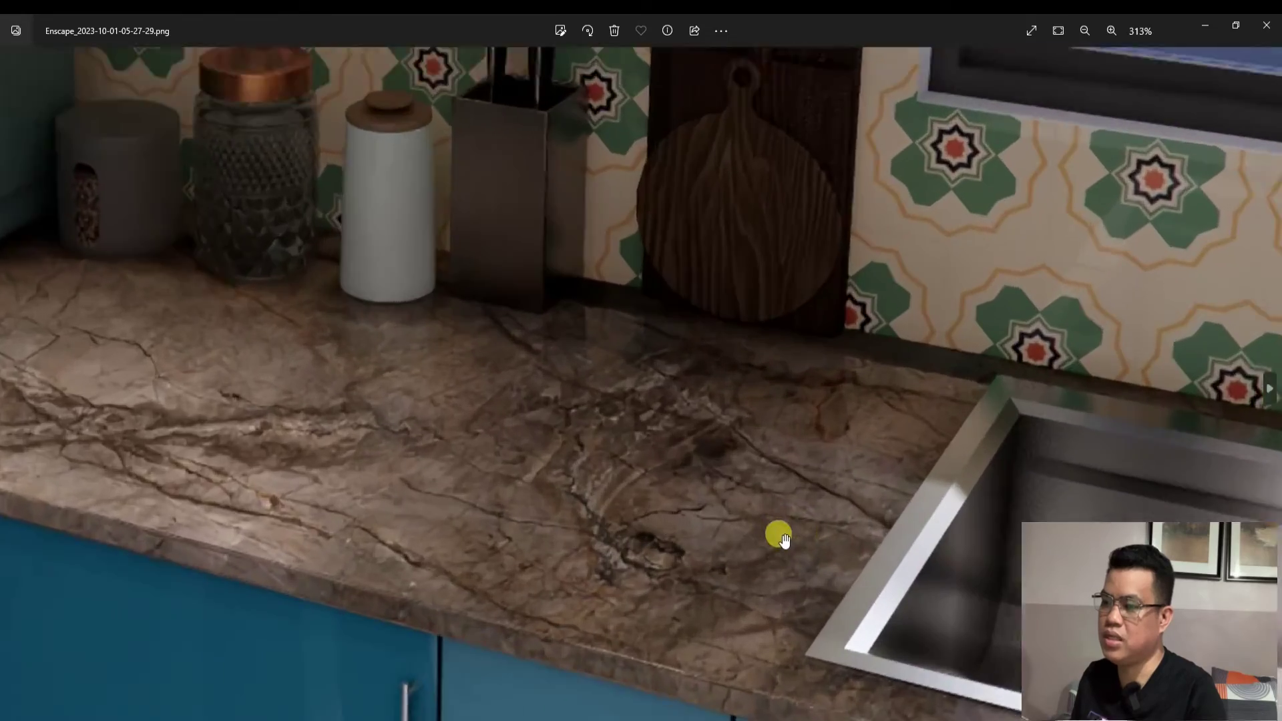
scroll(782, 490, down, 5)
scroll(630, 523, up, 3)
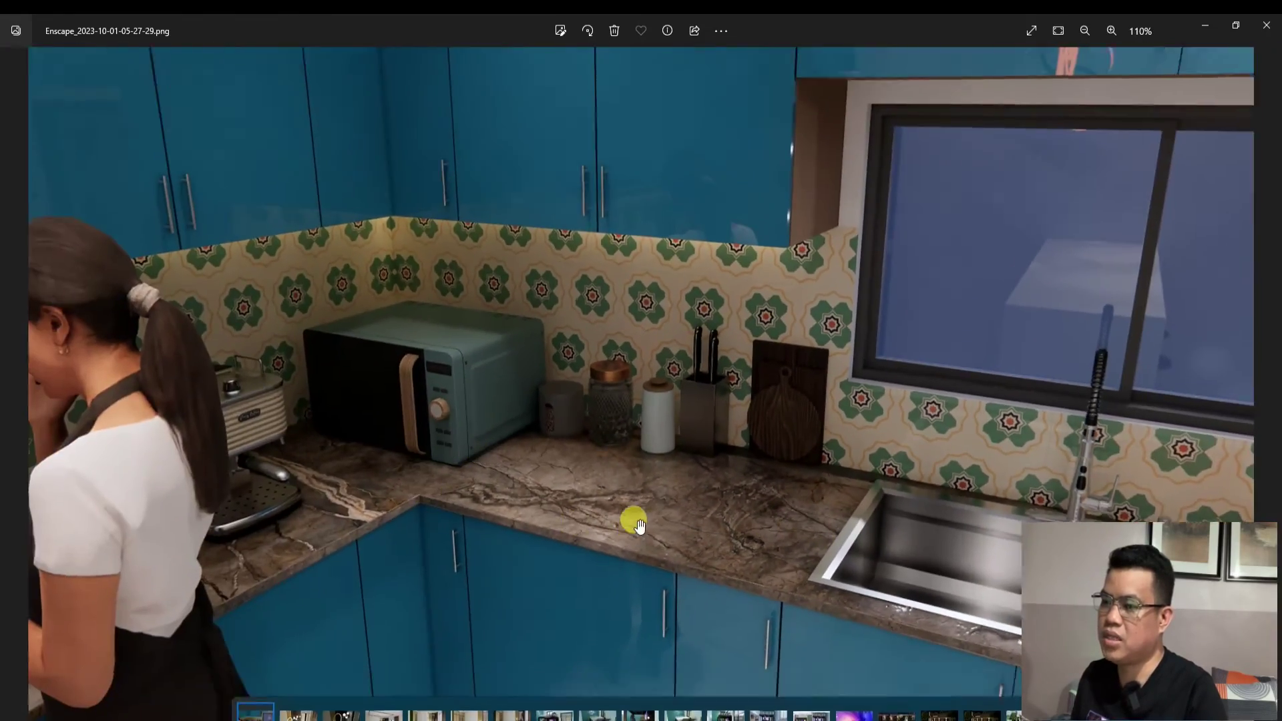
scroll(816, 359, up, 3)
scroll(816, 359, down, 5)
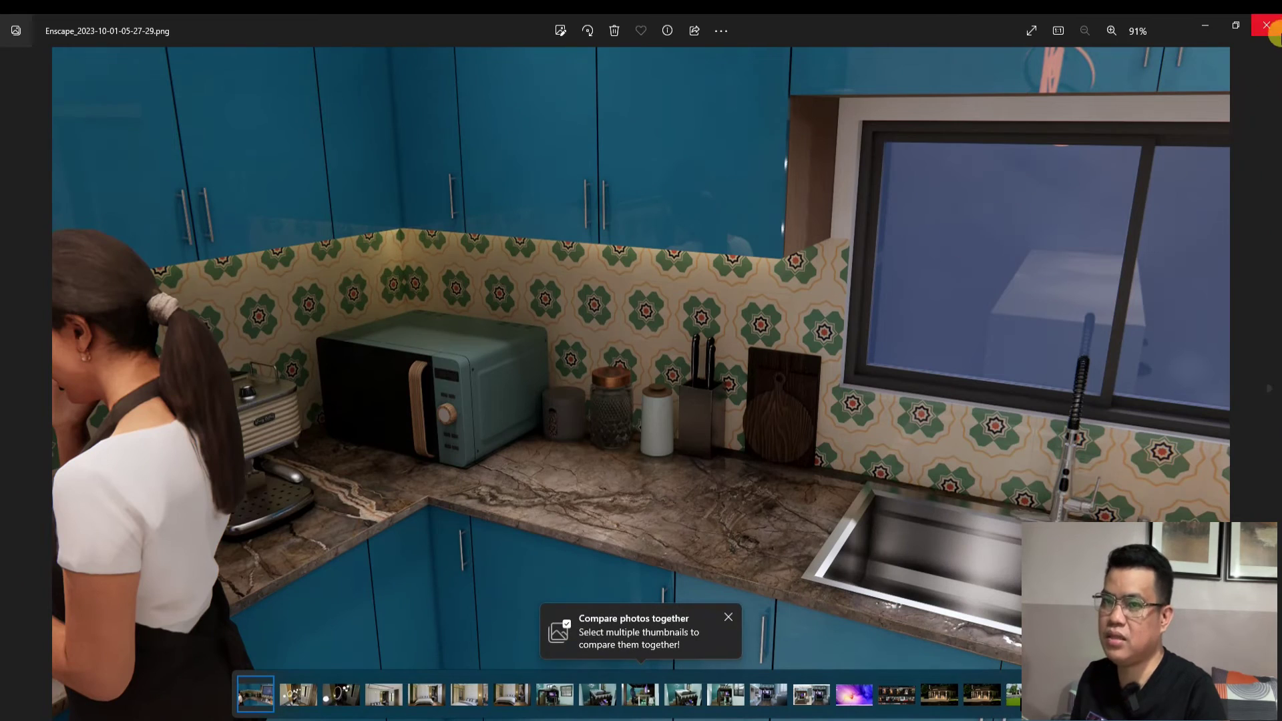
click(1267, 25)
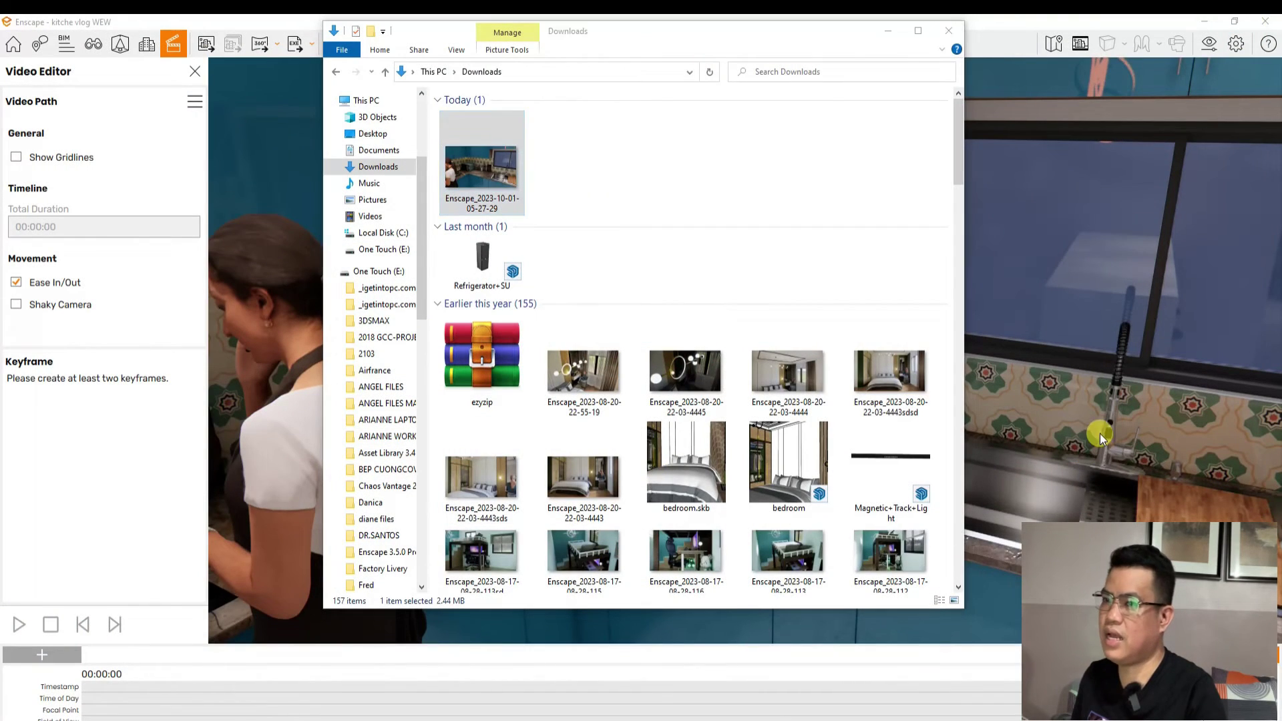
click(949, 30)
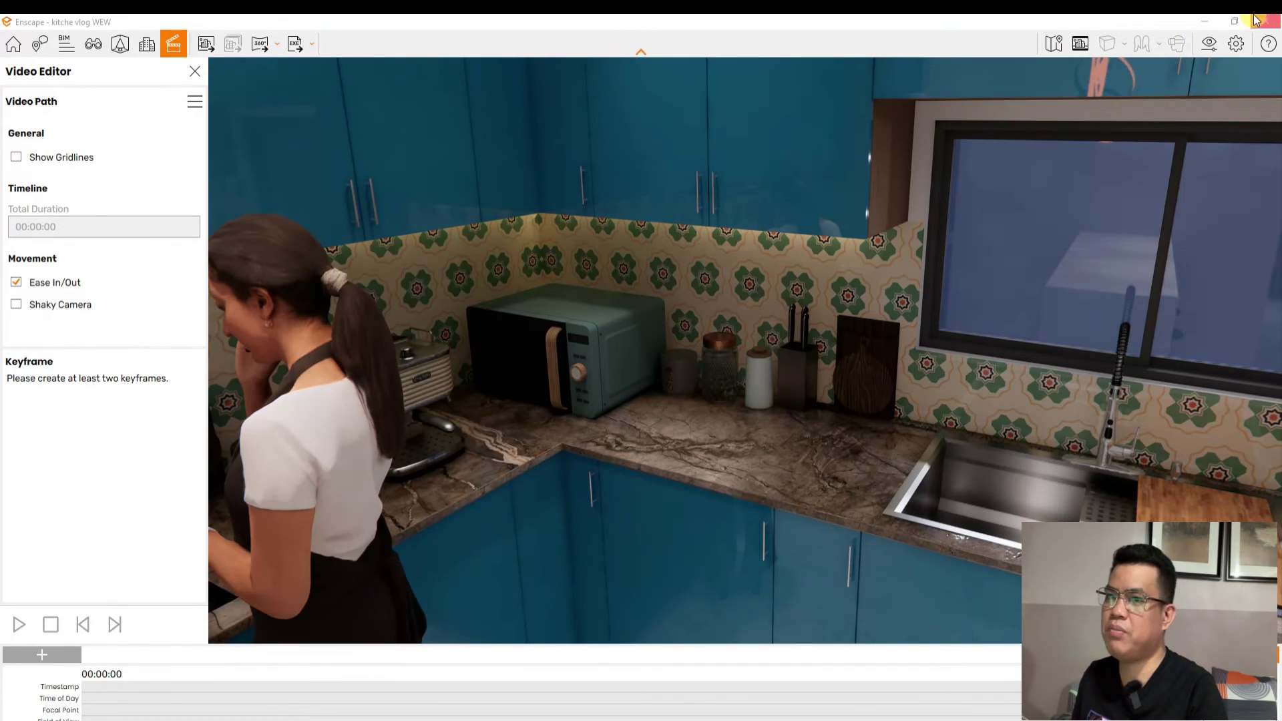
In the Visual Settings, set Exposure to 40%, Saturation to 92% and Color Temperature to 7,578 K
click(1207, 44)
drag(582, 114, 474, 78)
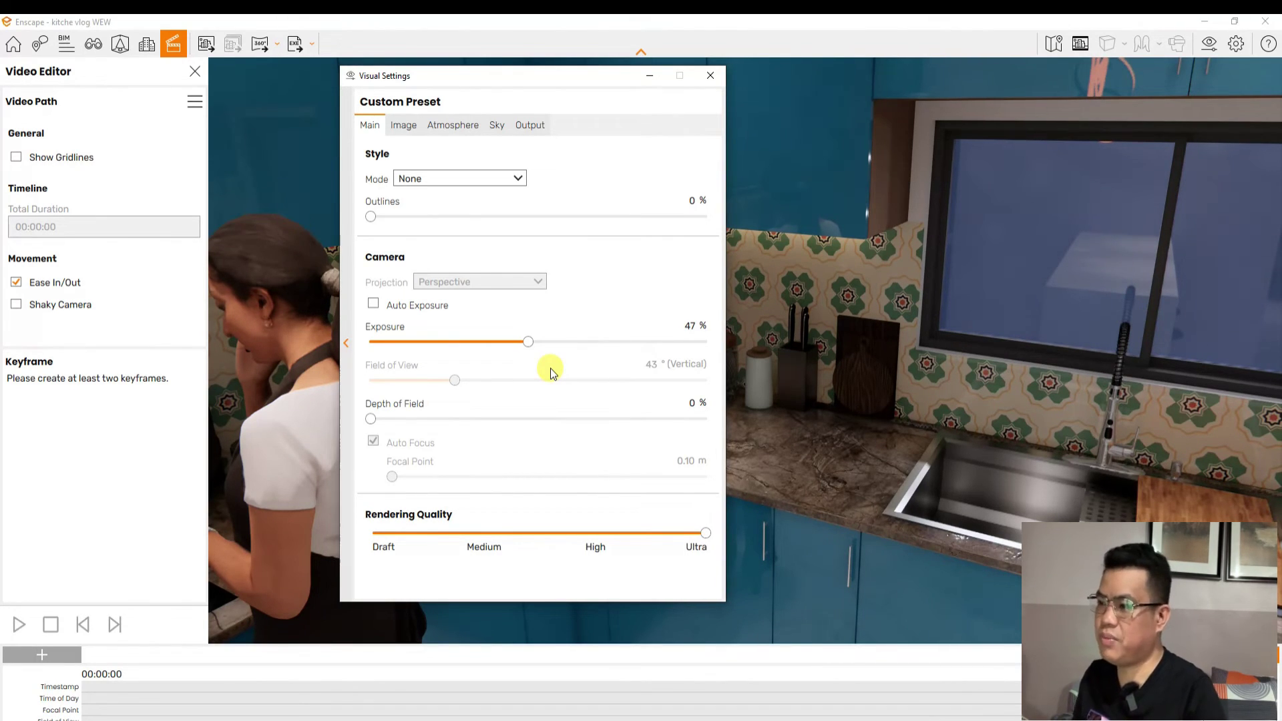
drag(528, 342, 506, 363)
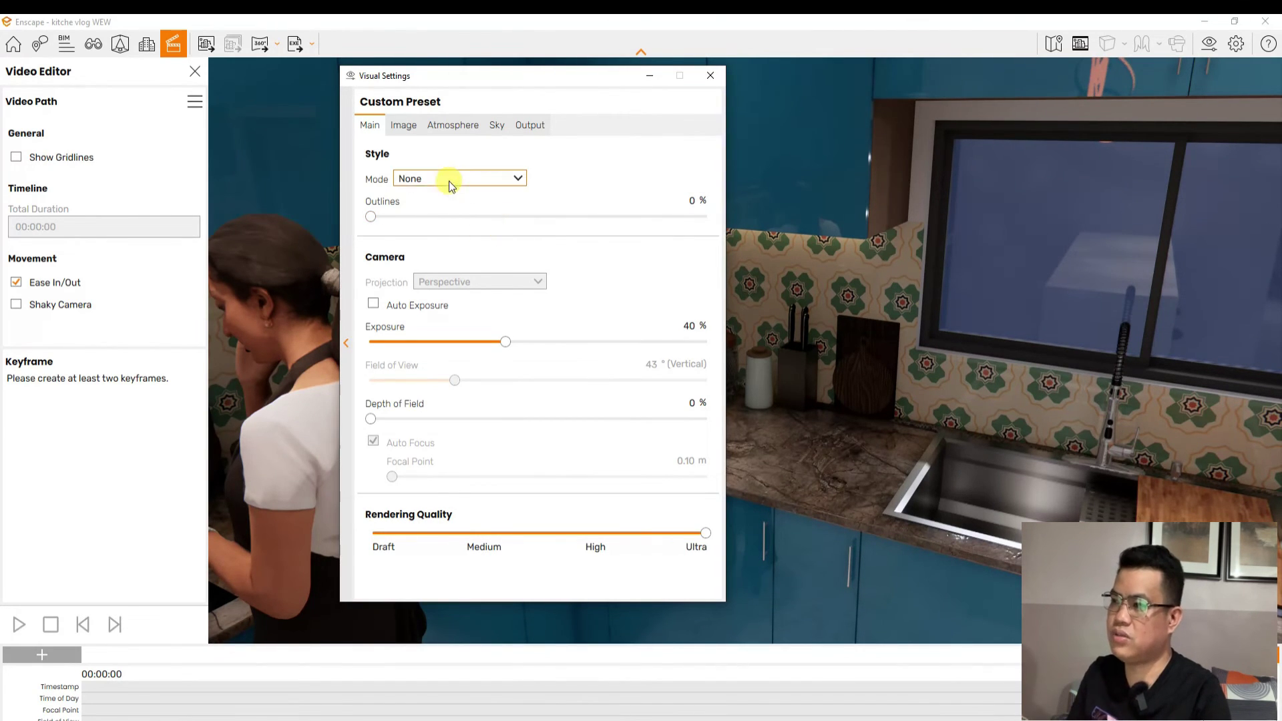
click(404, 128)
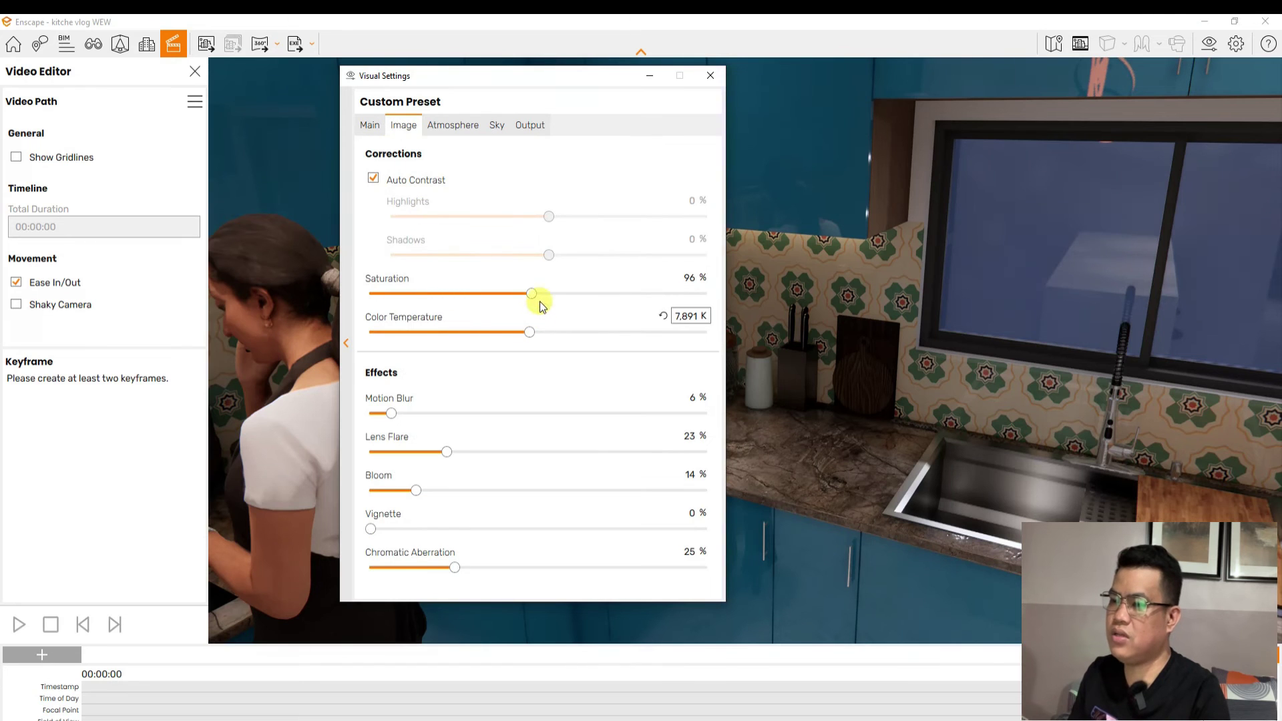
drag(533, 293, 523, 374)
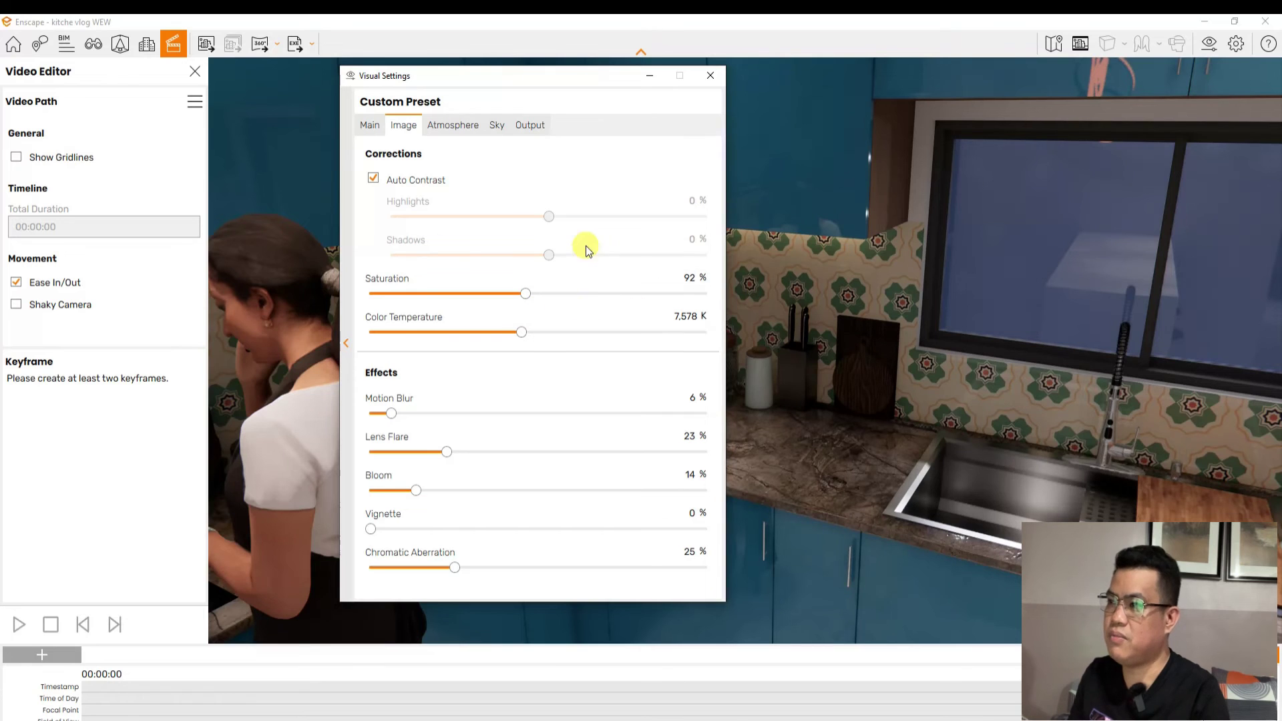
Set Sun Brightness to 0% in the atmosphere settings, and review the Sky and Output settings
click(451, 129)
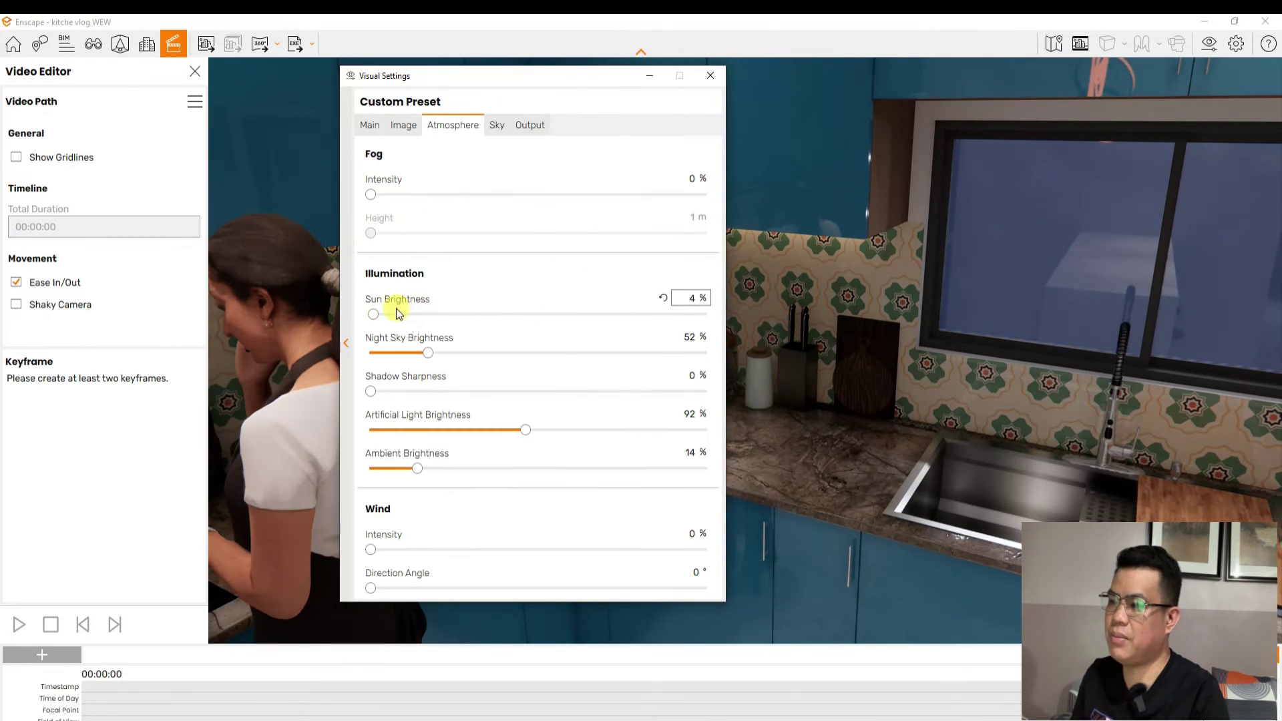
mouse_move(373, 314)
mouse_down()
mouse_move(508, 318)
mouse_move(372, 321)
mouse_move(364, 334)
mouse_up()
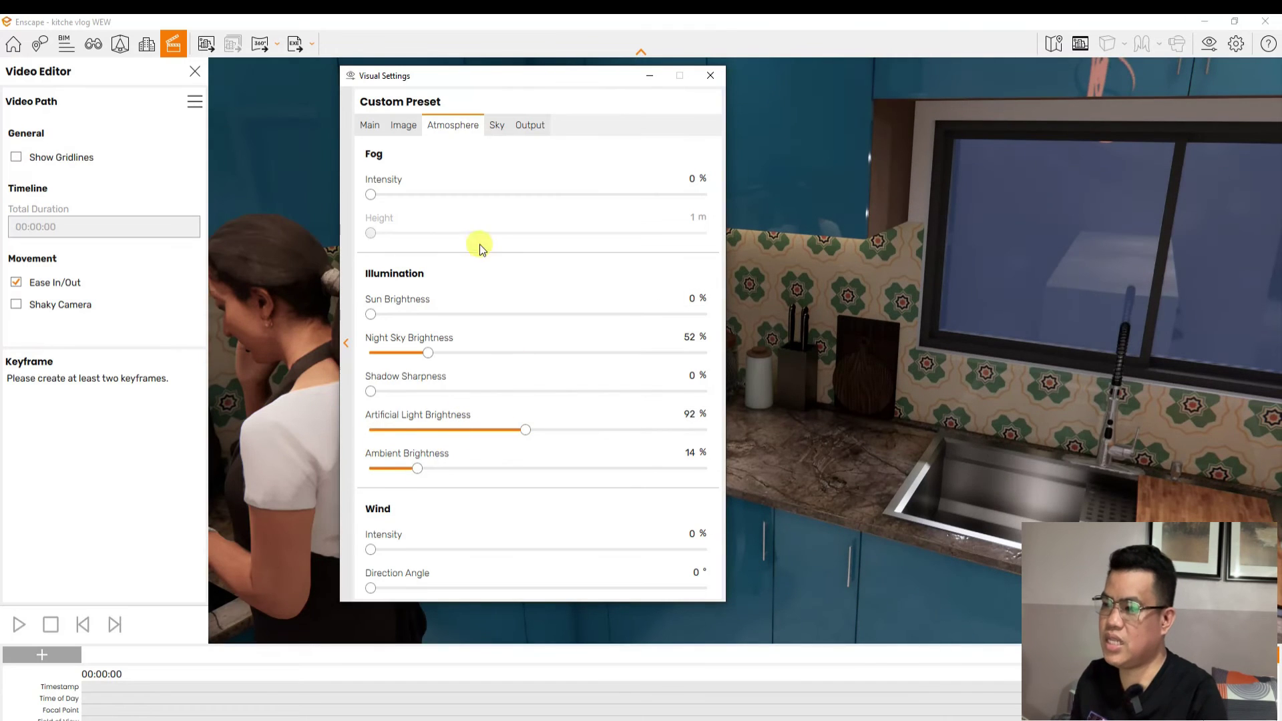
click(501, 134)
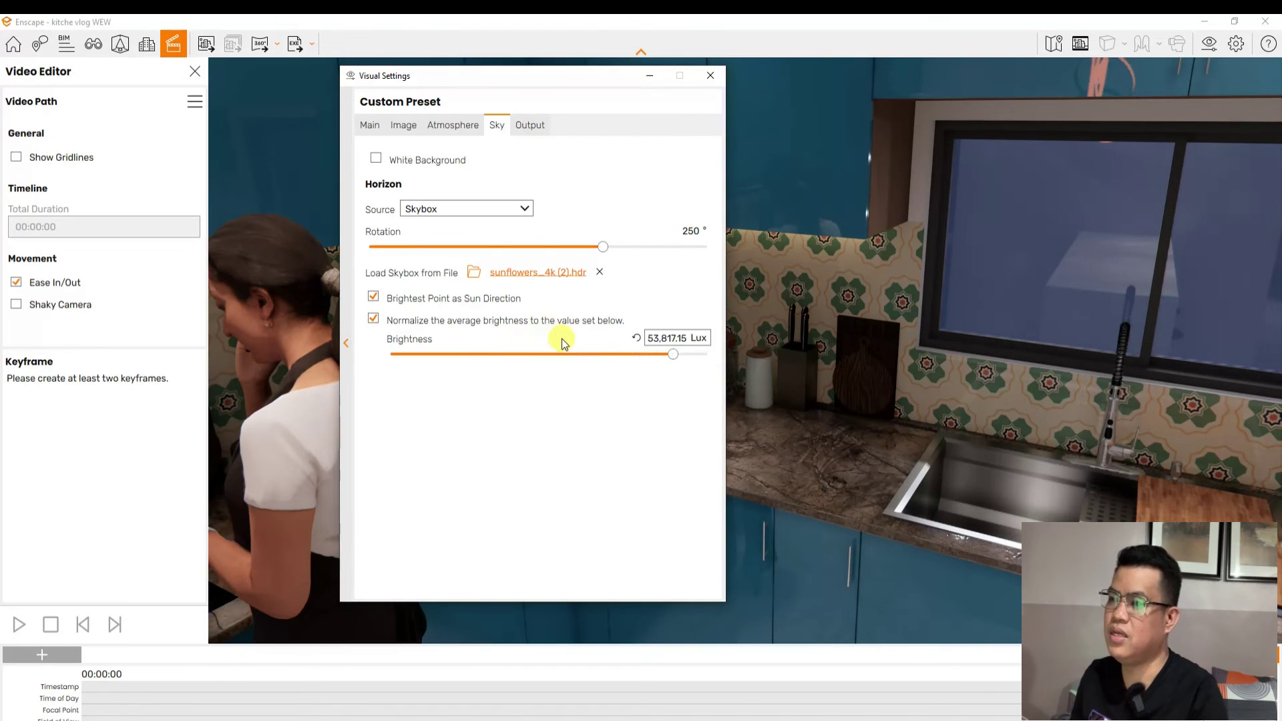
click(538, 126)
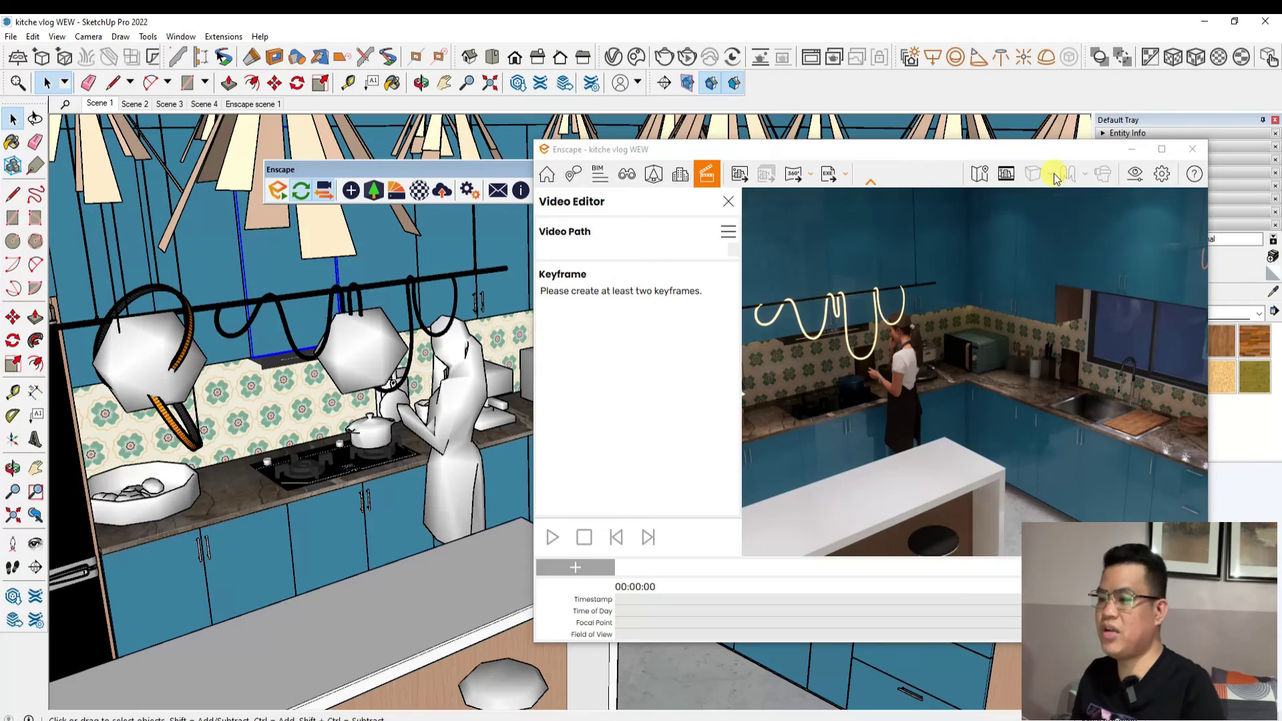
Switch to SketchUp and navigate around the stove to check how the Enscape render follows the model view
scroll(338, 555, up, 10)
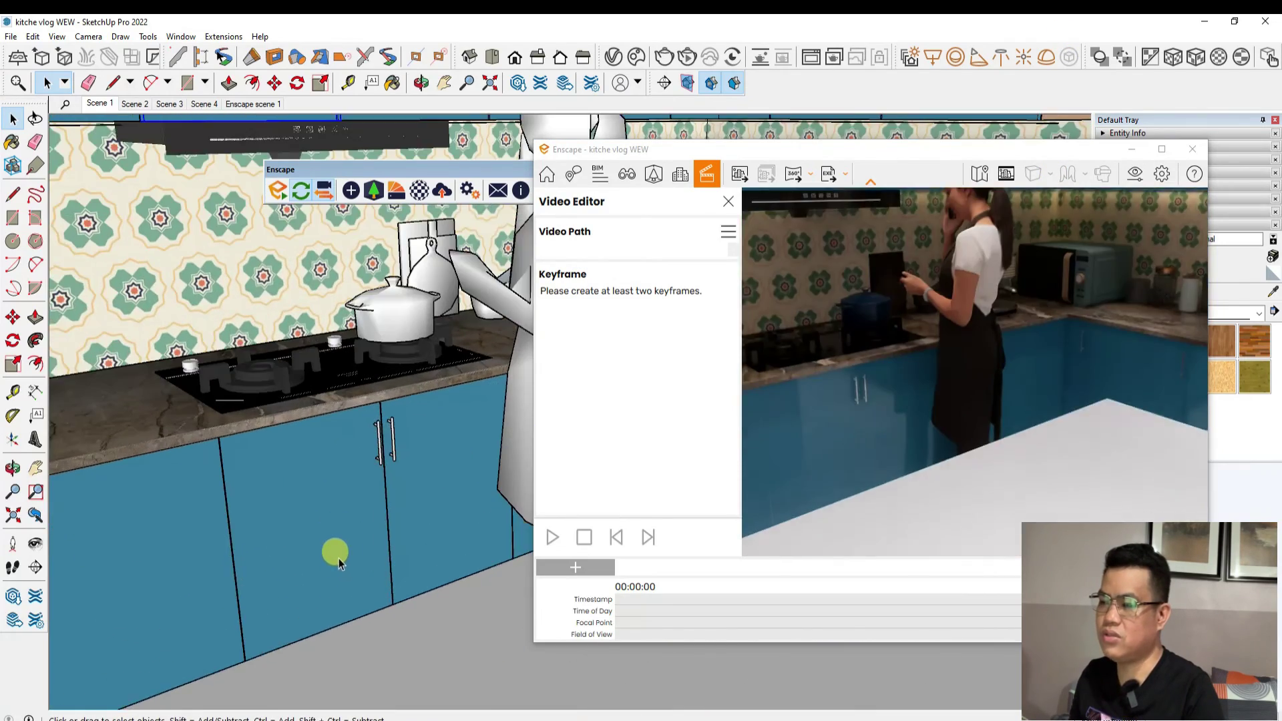
scroll(351, 517, down, 10)
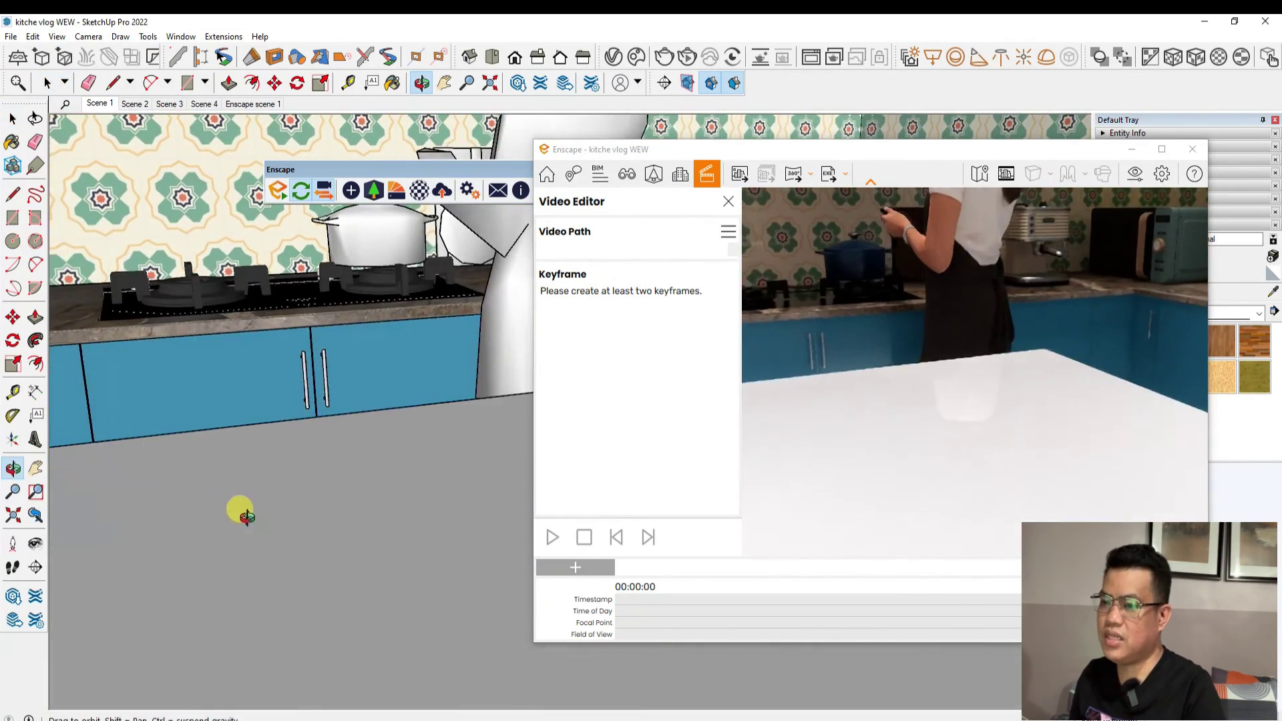
middle_drag(244, 511, 387, 557)
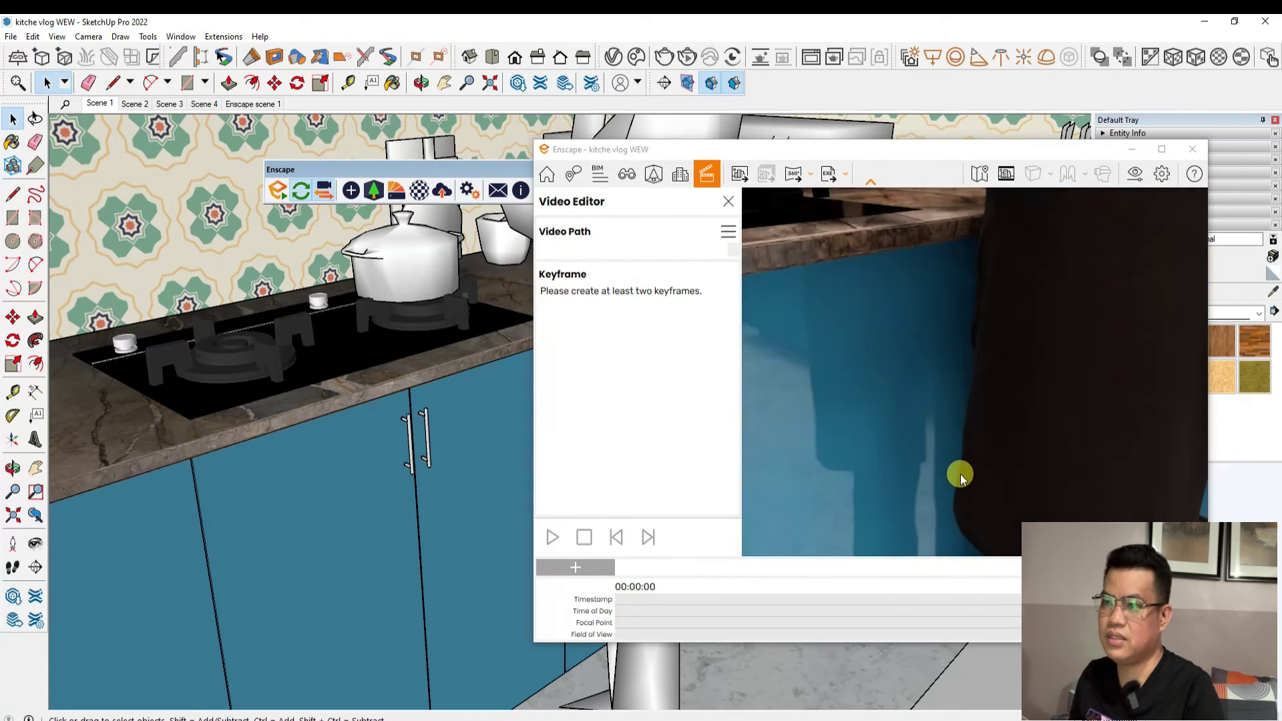
Open the Save Screenshot dialog, dismiss it without saving, and close the Video Editor
click(739, 174)
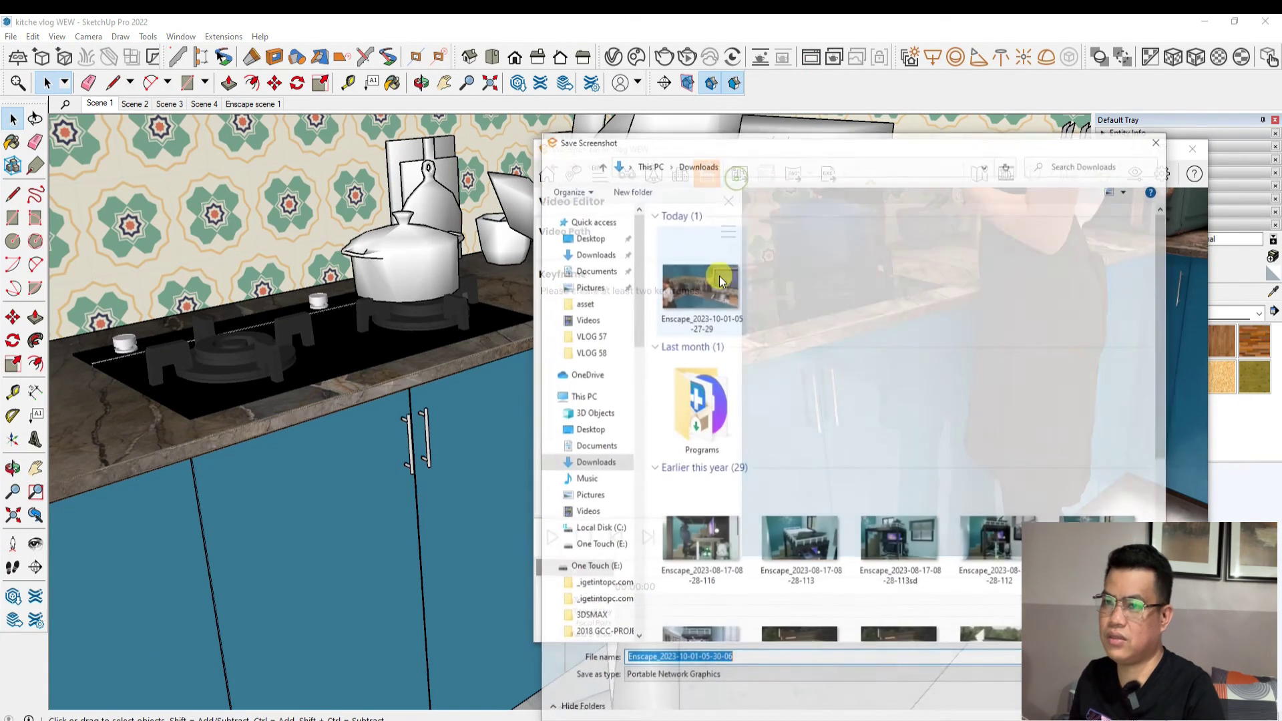
key(Escape)
click(706, 174)
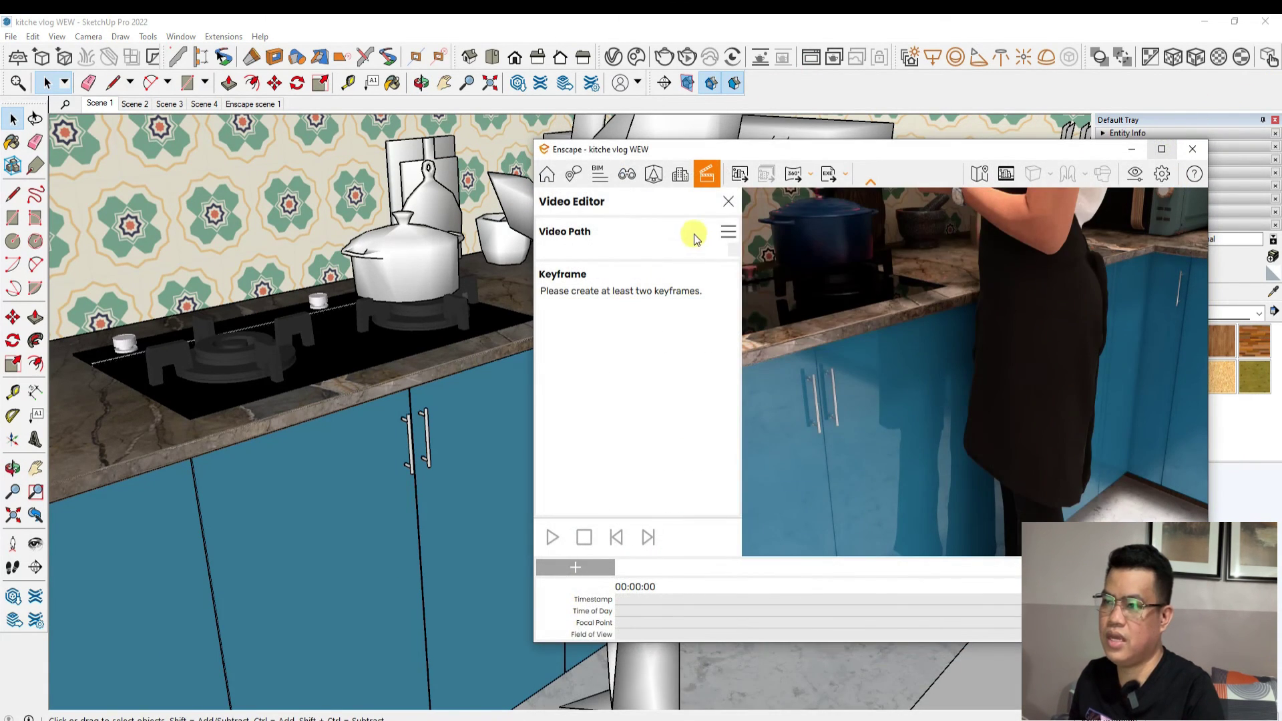
click(707, 174)
Navigate the SketchUp view around the lower cabinet doors and handles to check how the Enscape render follows
scroll(845, 452, down, 5)
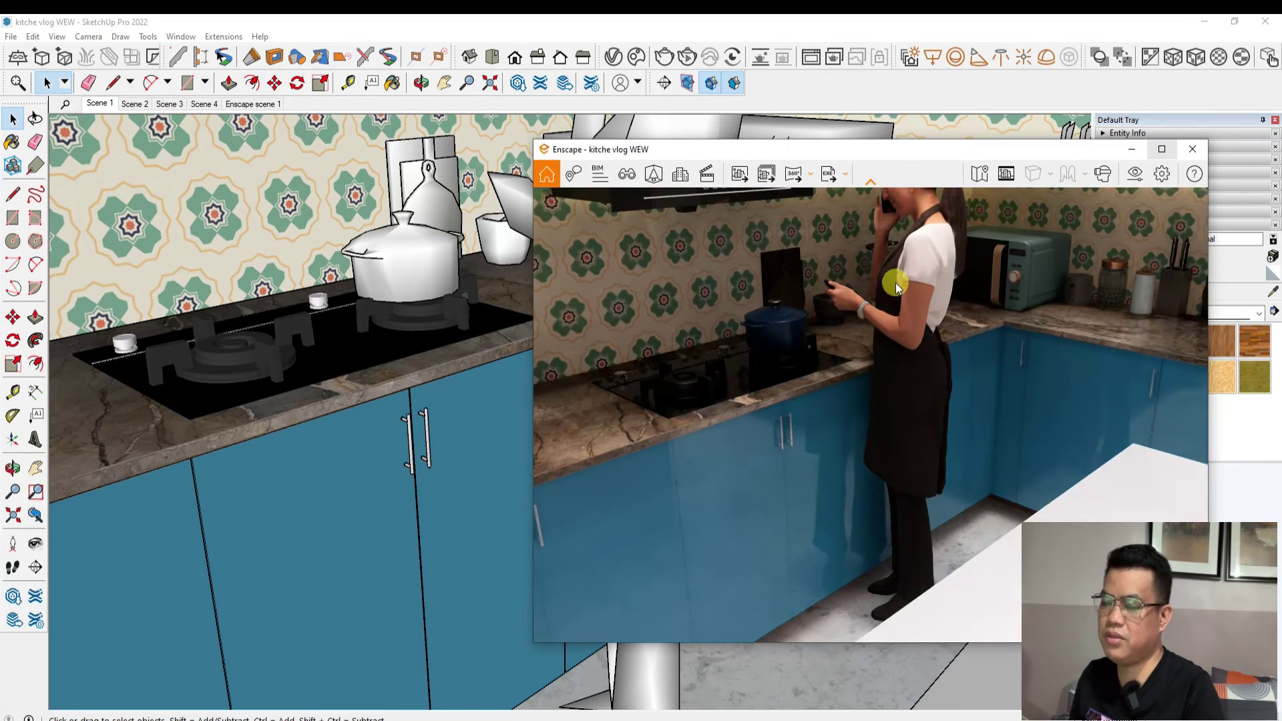
scroll(895, 281, up, 4)
middle_drag(895, 279, 881, 364)
mouse_move(366, 515)
middle_down()
mouse_move(392, 430)
mouse_move(360, 515)
middle_up()
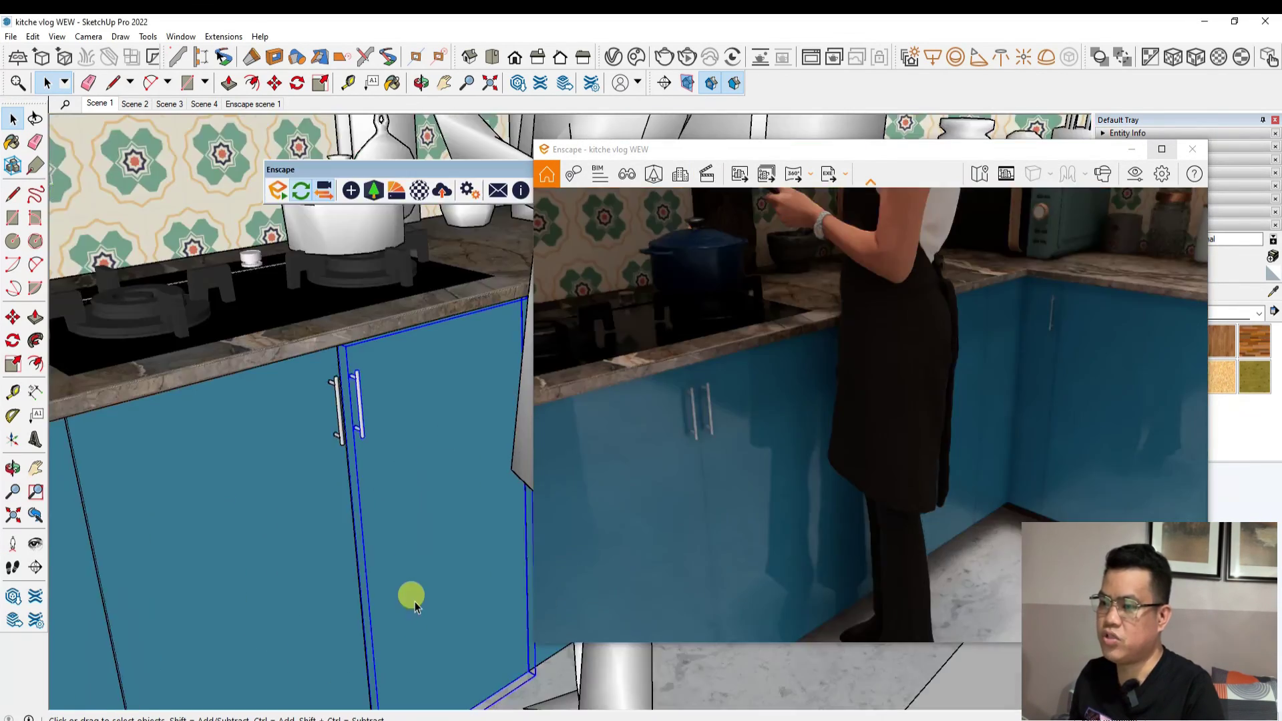
scroll(415, 601, up, 1)
scroll(419, 593, down, 2)
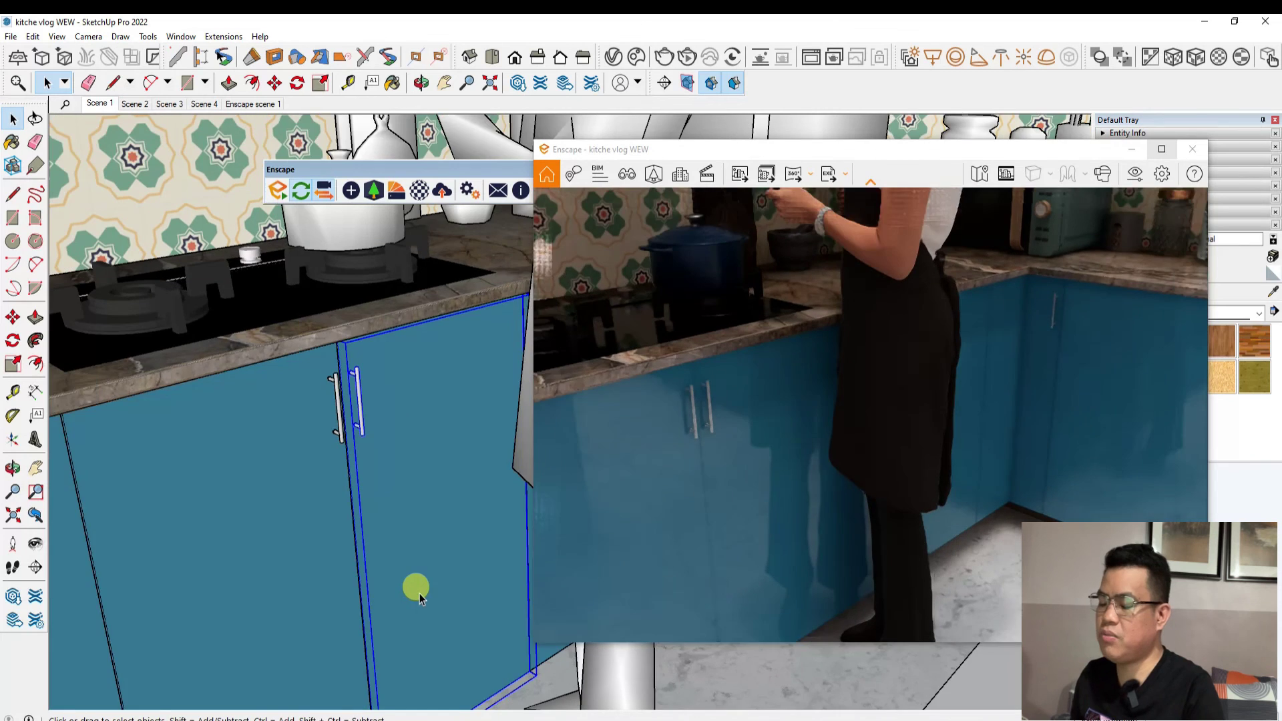
scroll(414, 447, up, 1)
scroll(814, 504, up, 3)
scroll(815, 501, down, 3)
scroll(819, 491, up, 3)
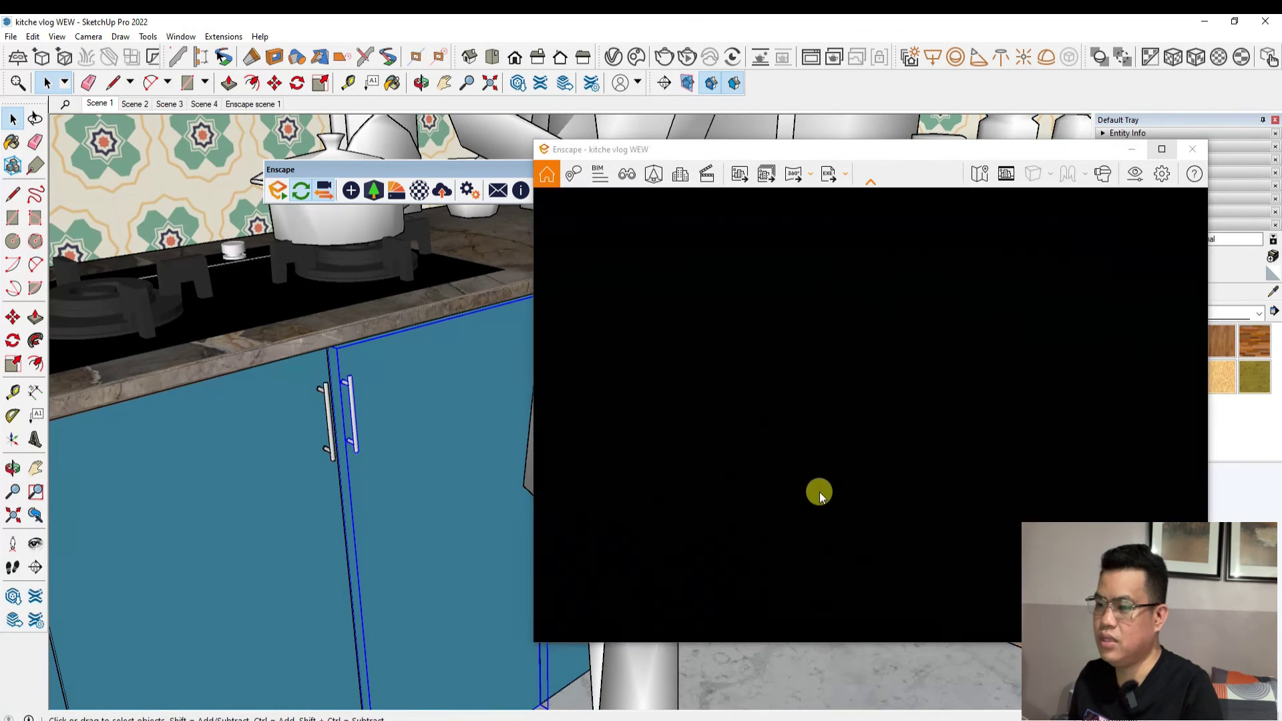
scroll(820, 491, down, 4)
scroll(378, 491, up, 1)
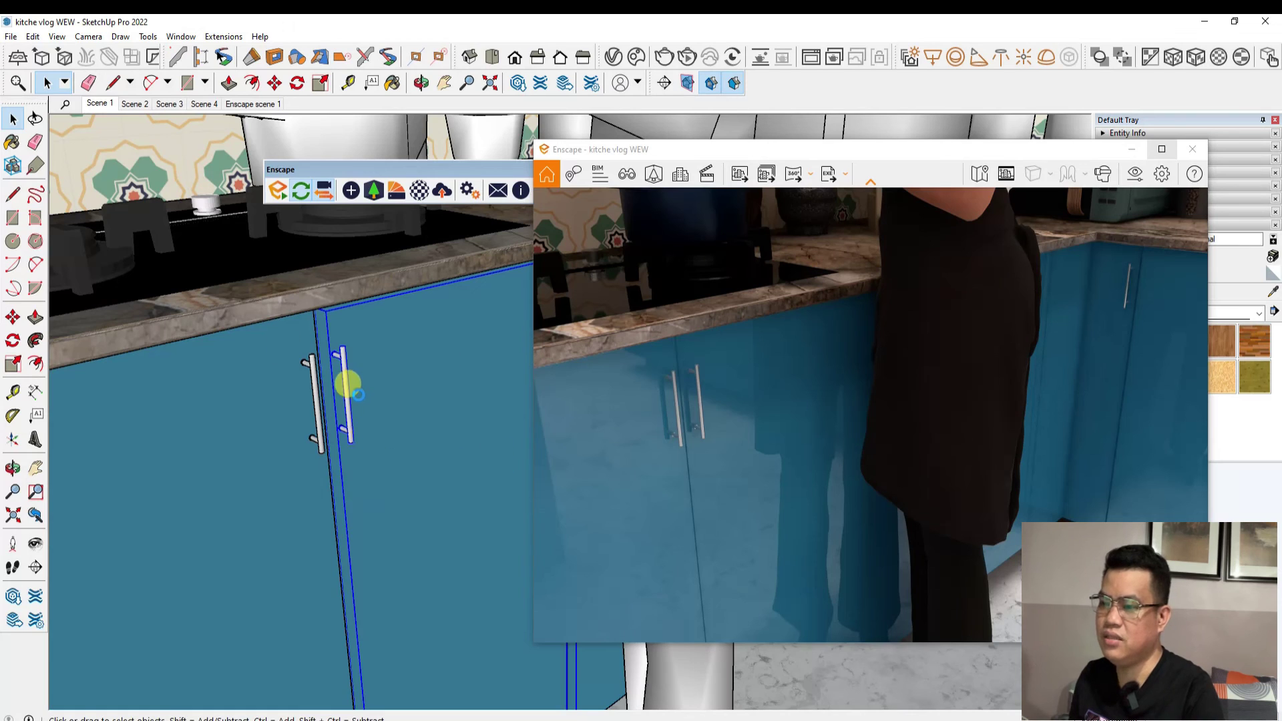
Compare wider and closer model views of the stove and countertop with the synchronized Enscape render
scroll(374, 400, down, 2)
scroll(607, 424, down, 3)
scroll(976, 349, up, 5)
scroll(309, 332, down, 3)
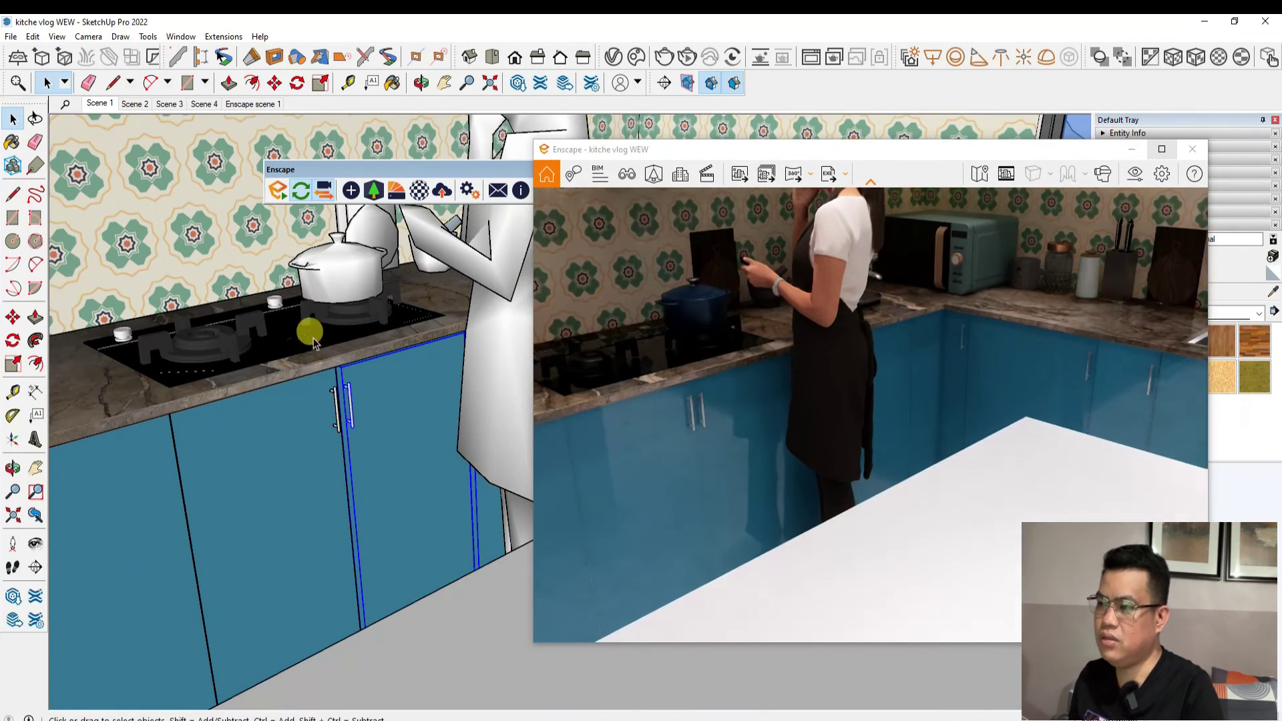
scroll(321, 381, up, 4)
scroll(454, 335, up, 4)
mouse_move(409, 338)
middle_down()
mouse_move(238, 418)
mouse_move(47, 442)
mouse_move(40, 455)
mouse_move(387, 430)
mouse_move(492, 386)
mouse_move(451, 352)
middle_up()
scroll(380, 358, down, 6)
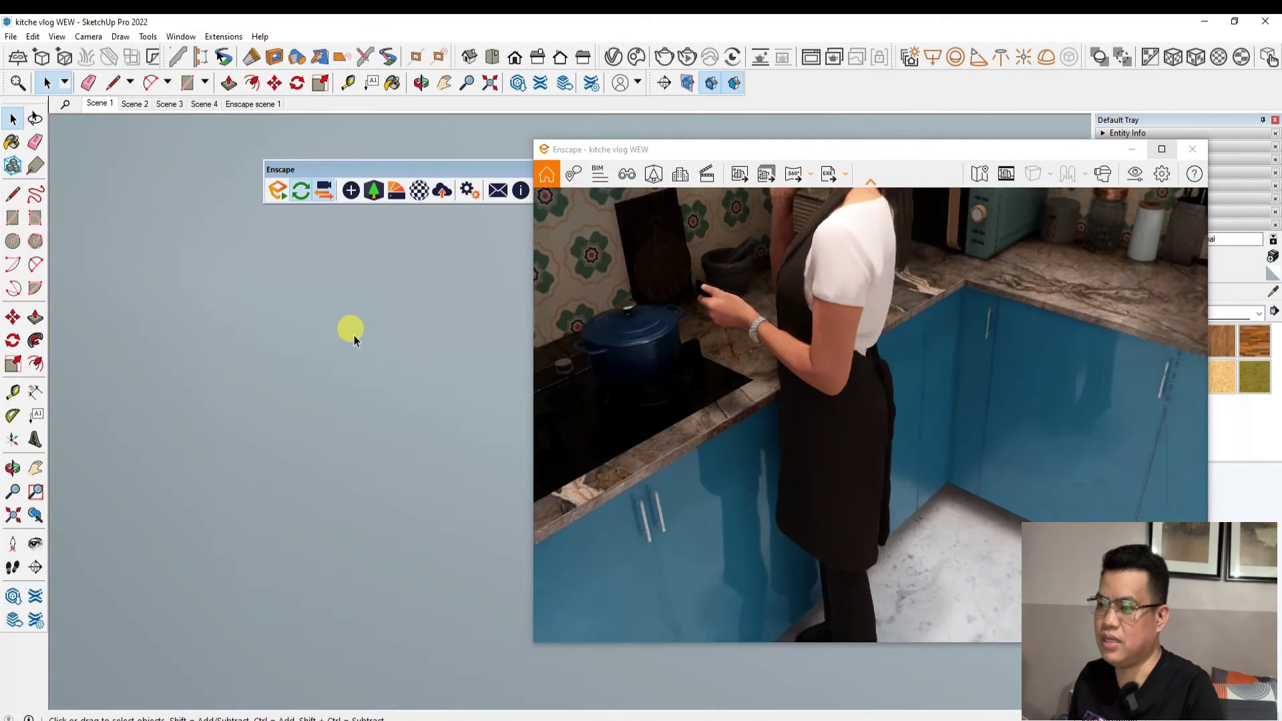
middle_drag(355, 418, 299, 361)
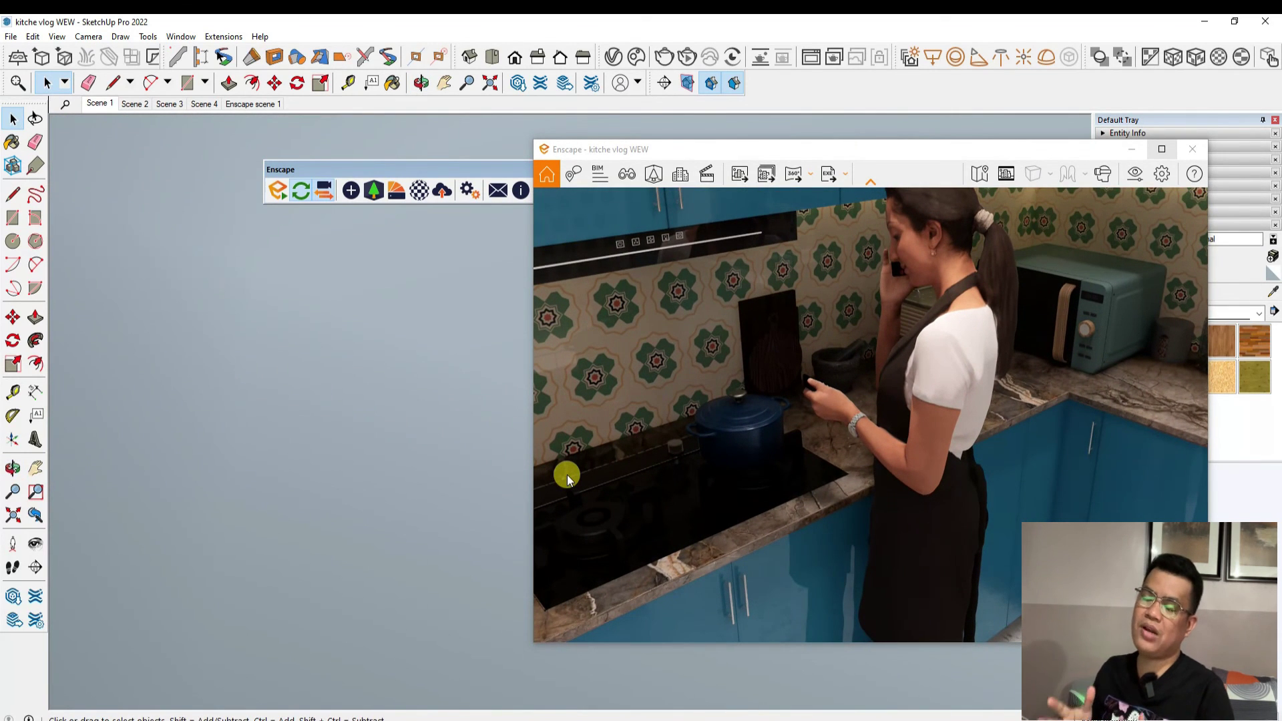